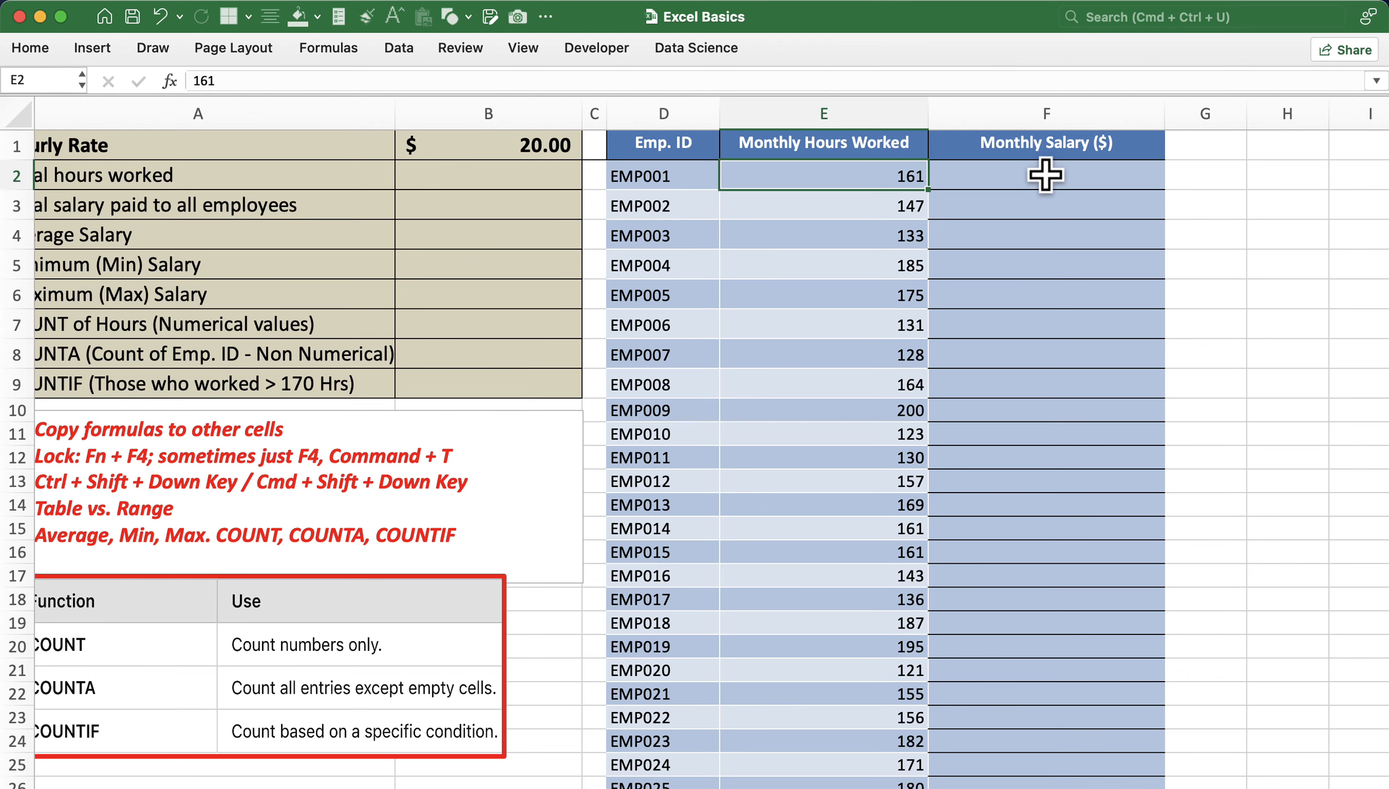
scroll(366, 199, left, 2)
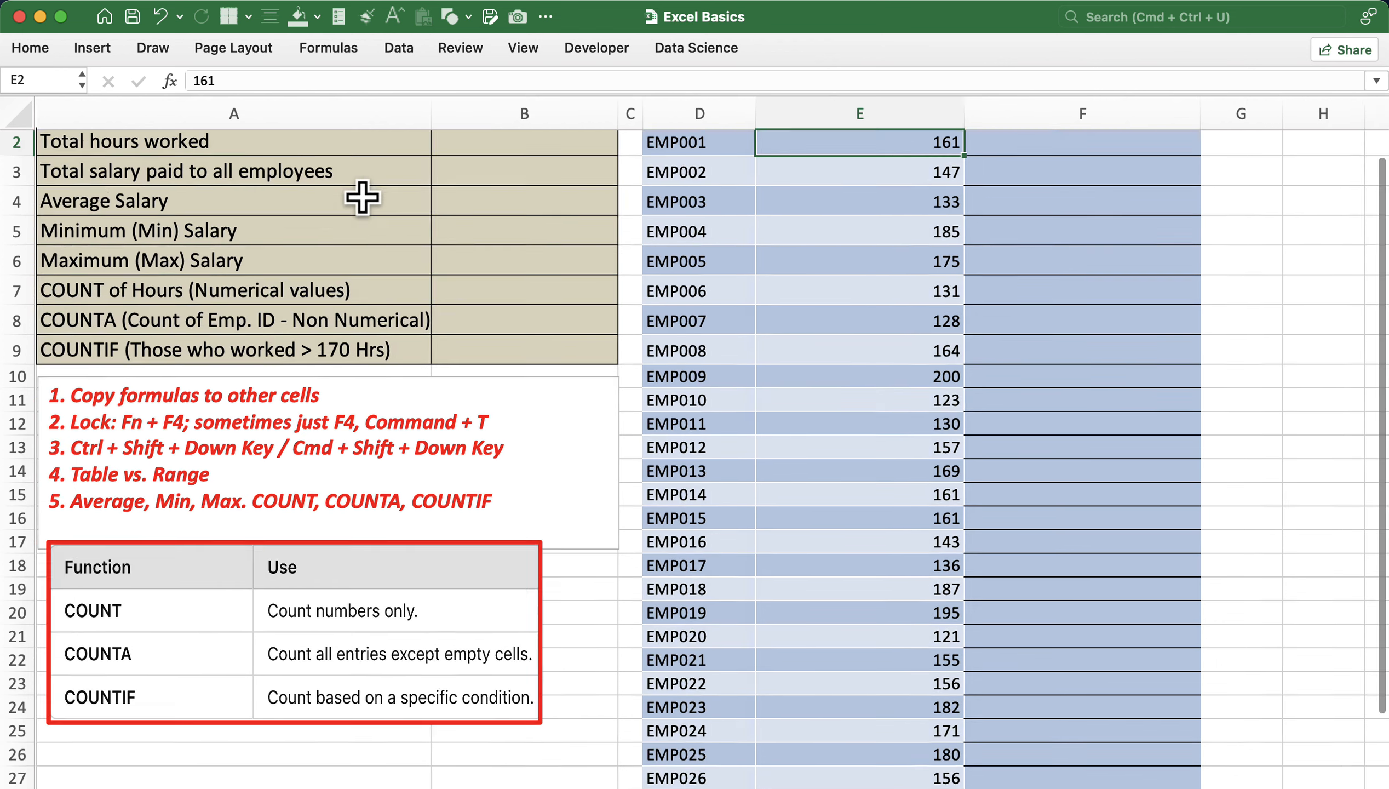
click(520, 147)
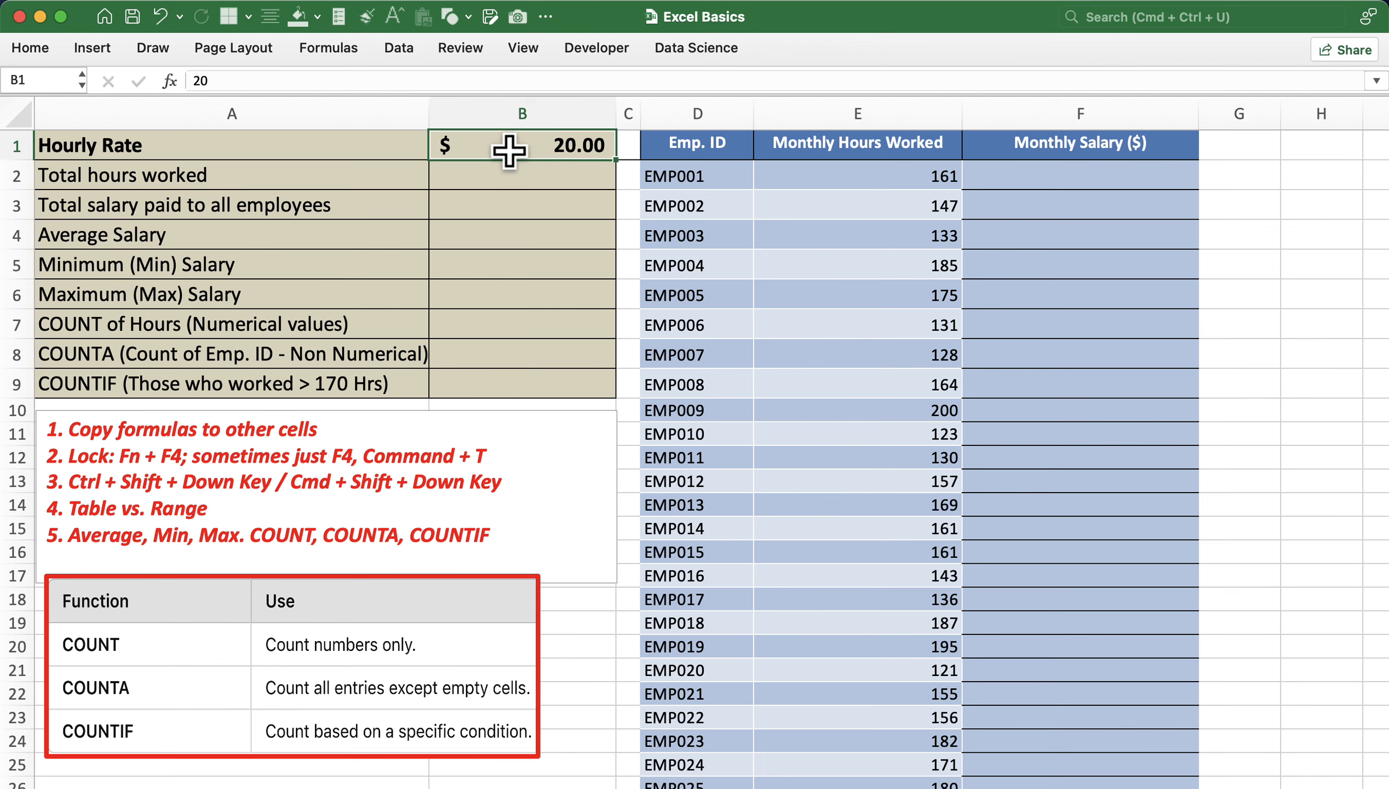
click(903, 177)
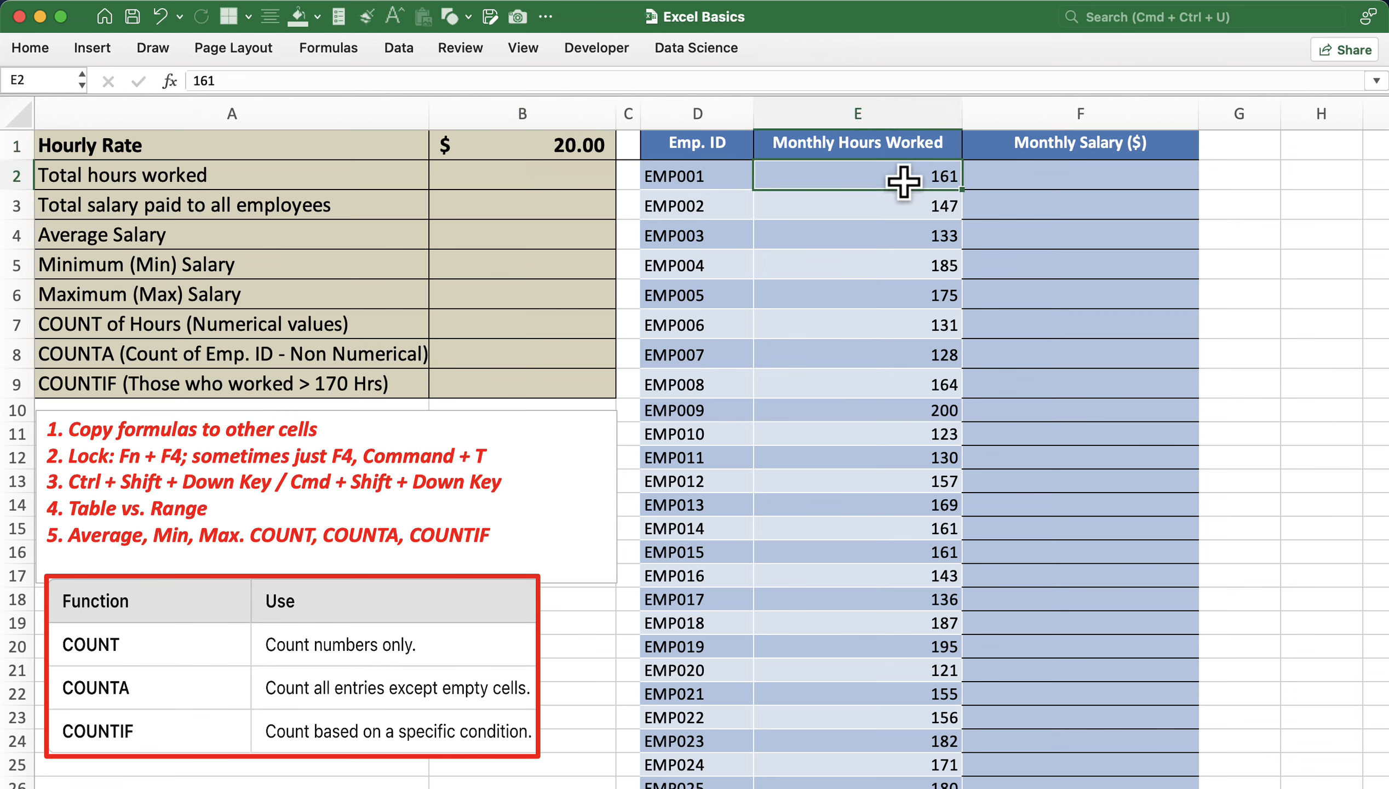
click(1079, 179)
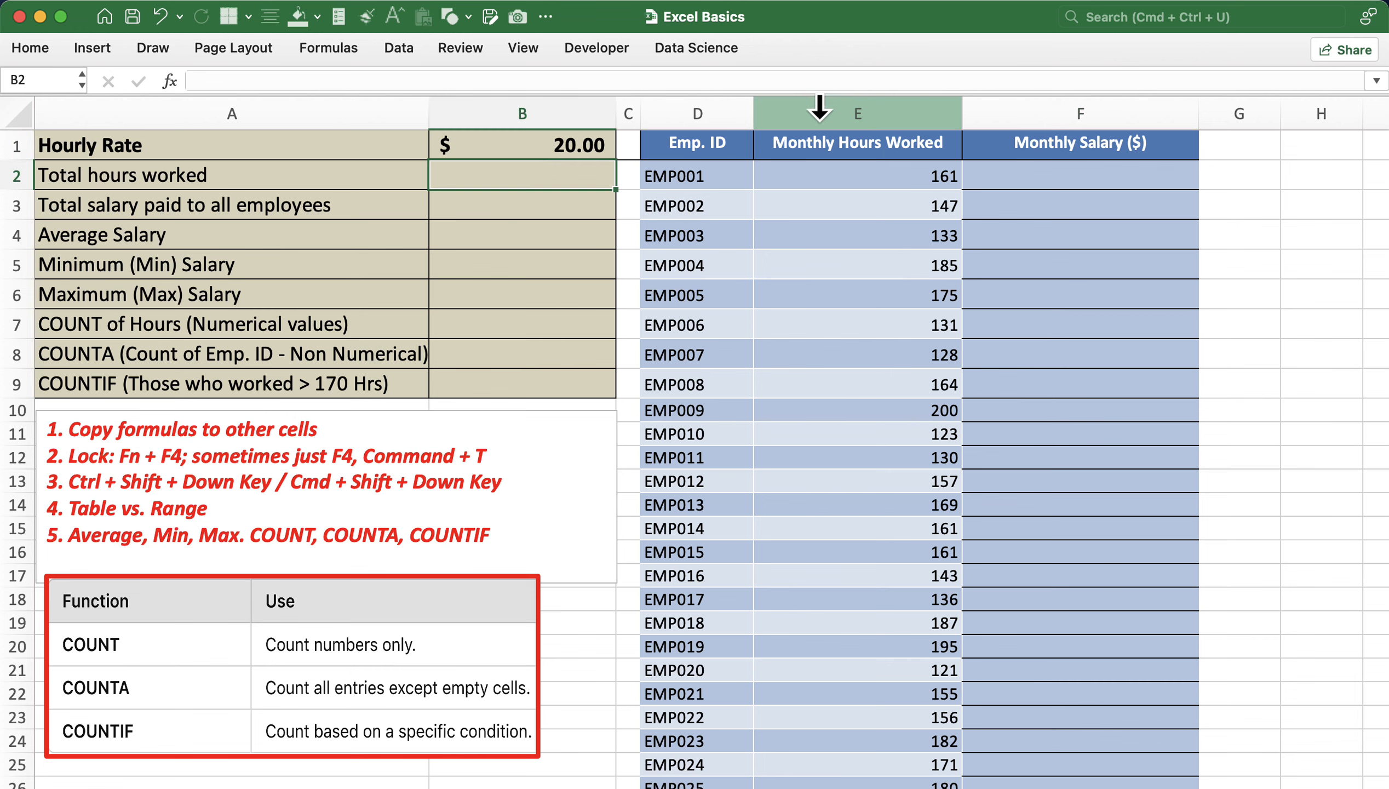
click(827, 103)
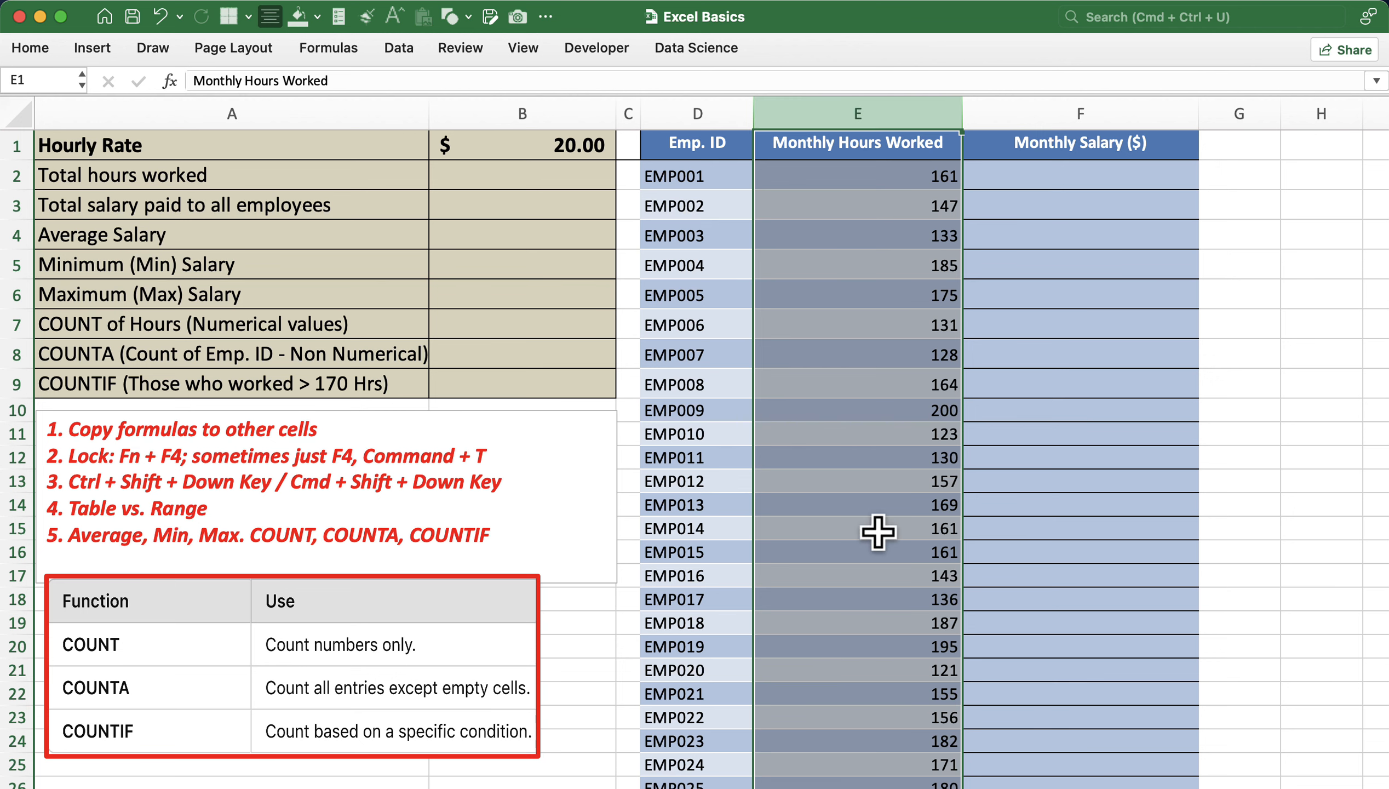
- Total the monthly hours worked by all employees in cell B2 with =SUM(E2:E31)
click(549, 182)
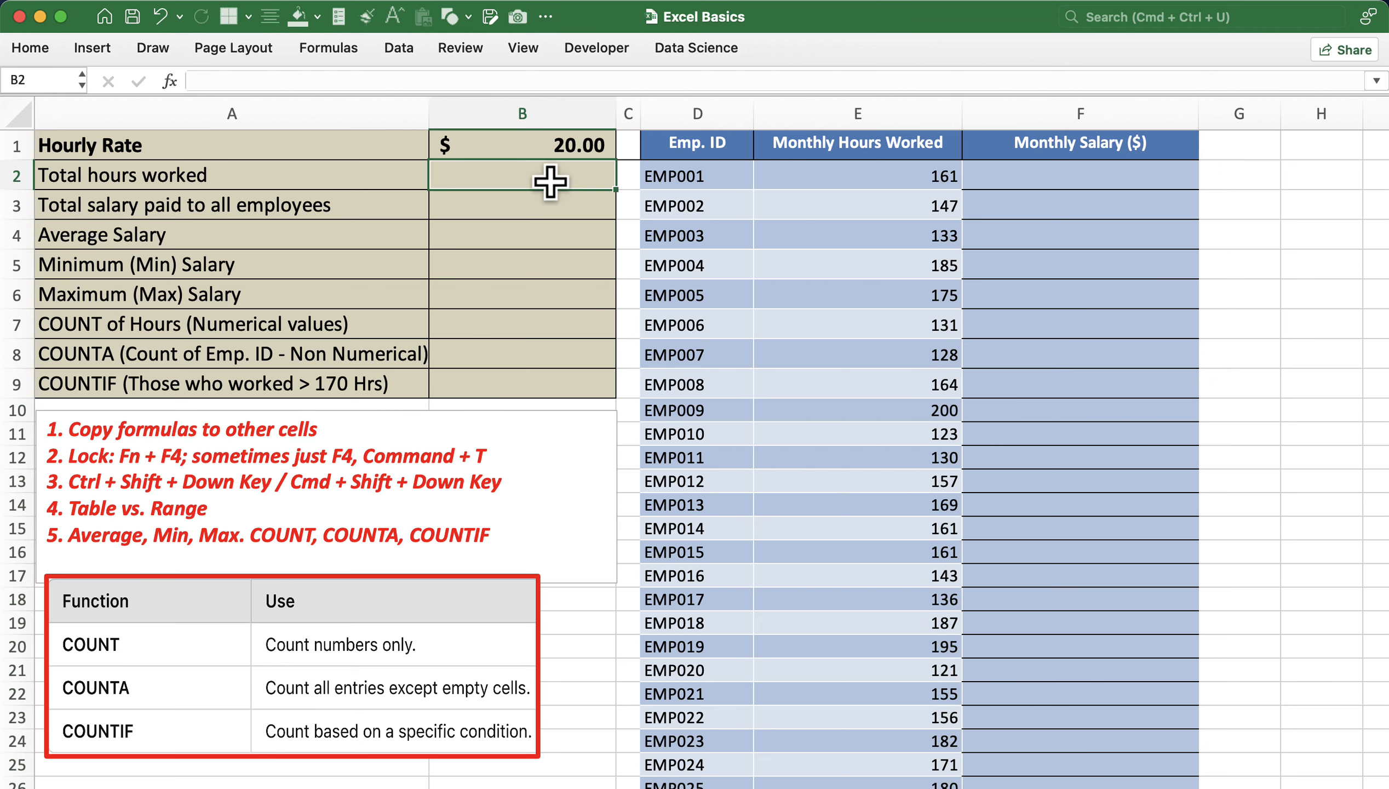
text(=SUM()
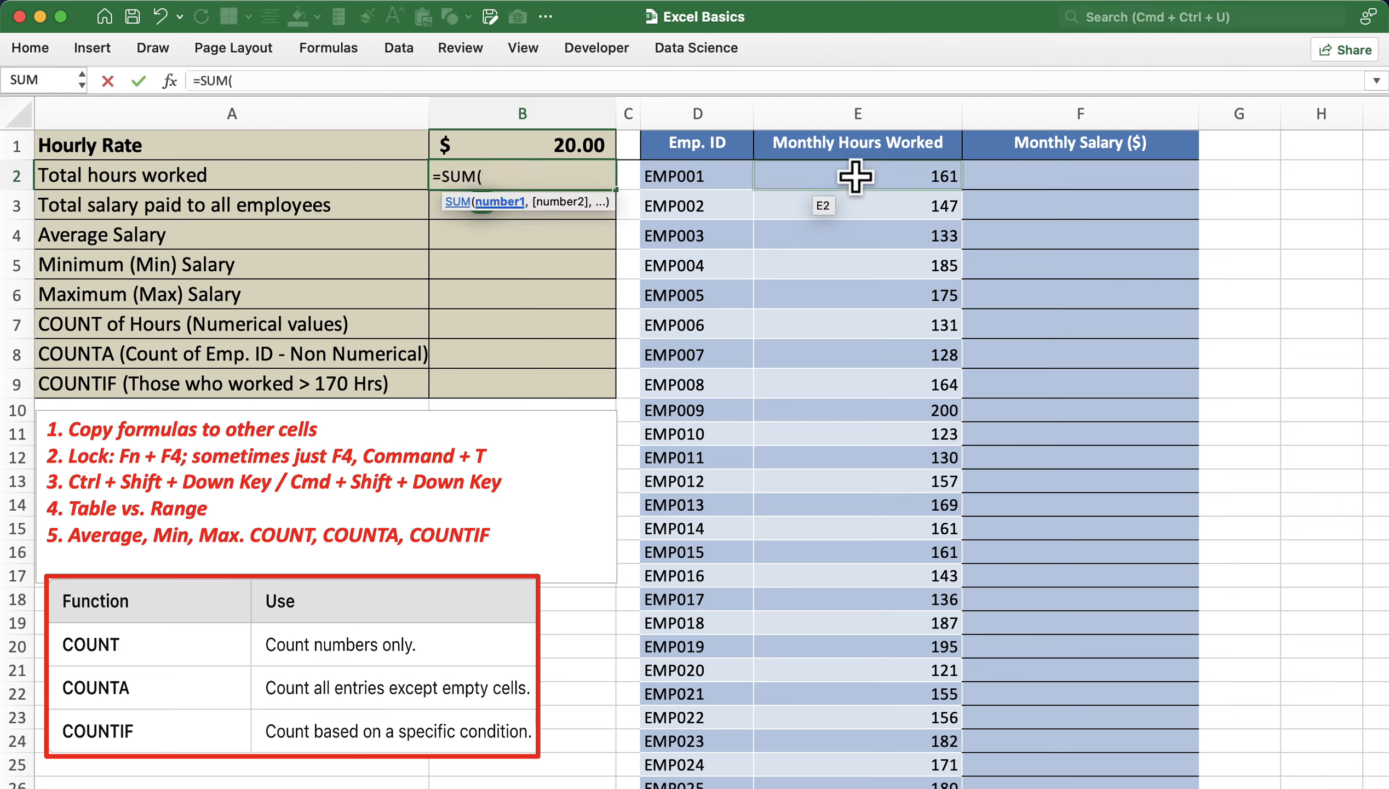
click(856, 177)
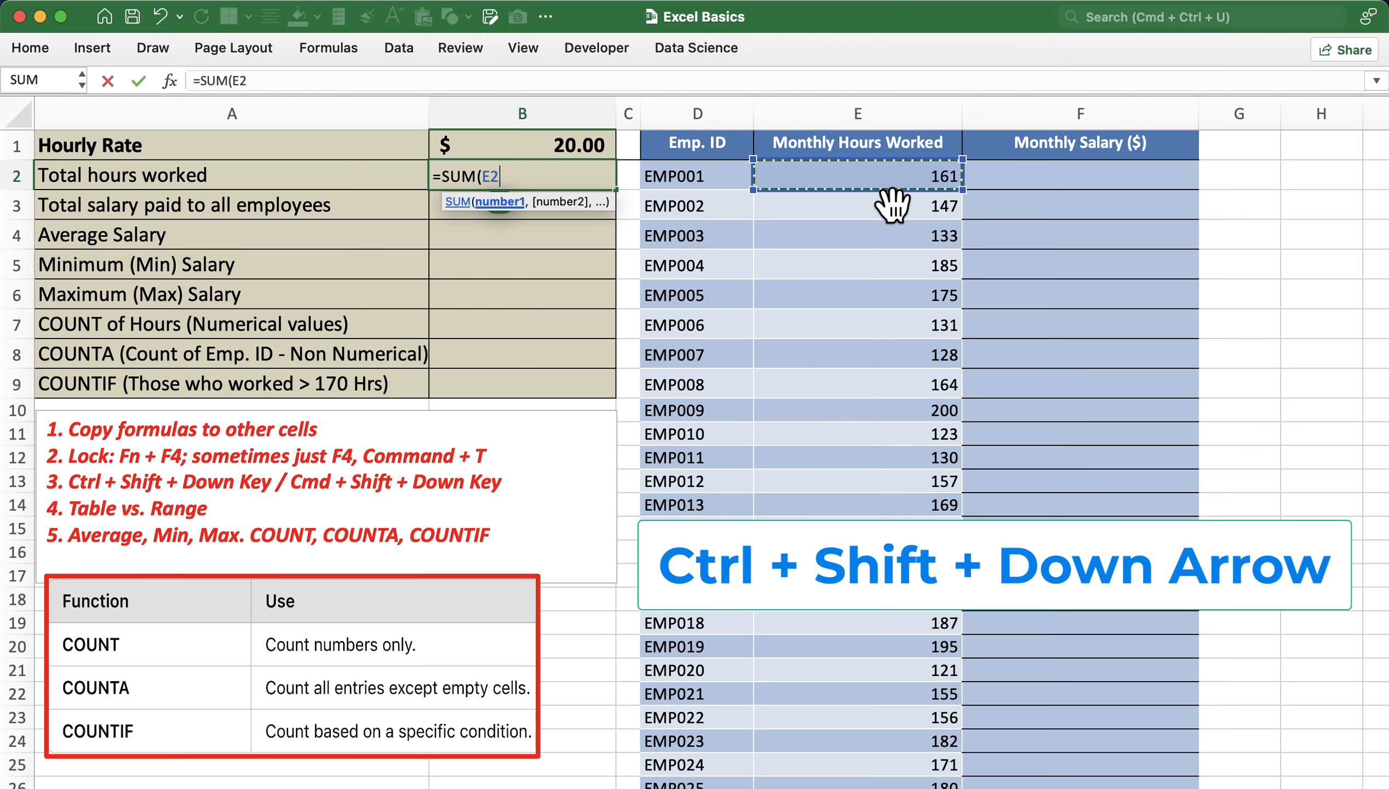
key(ctrl+shift+Down)
scroll(846, 223, up, 3)
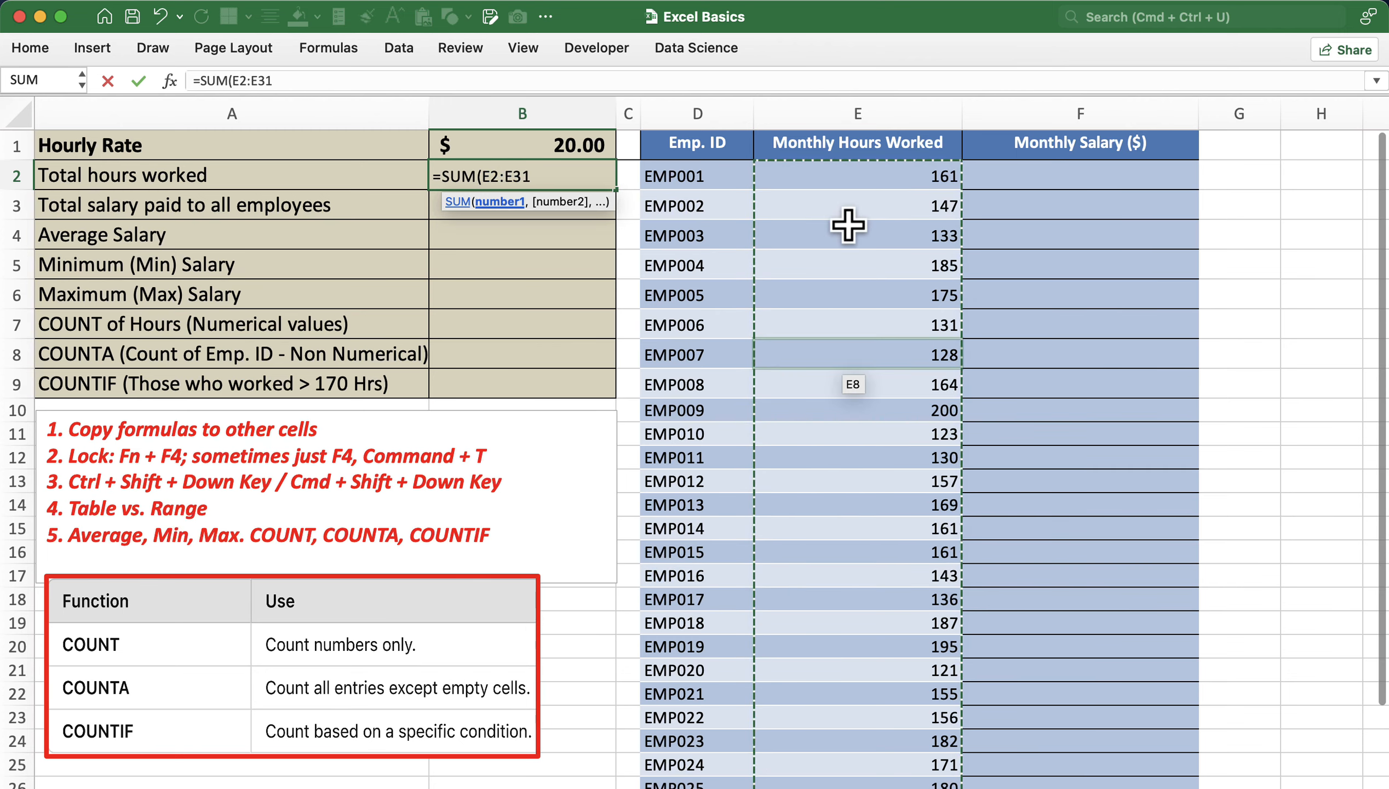
click(281, 80)
text())
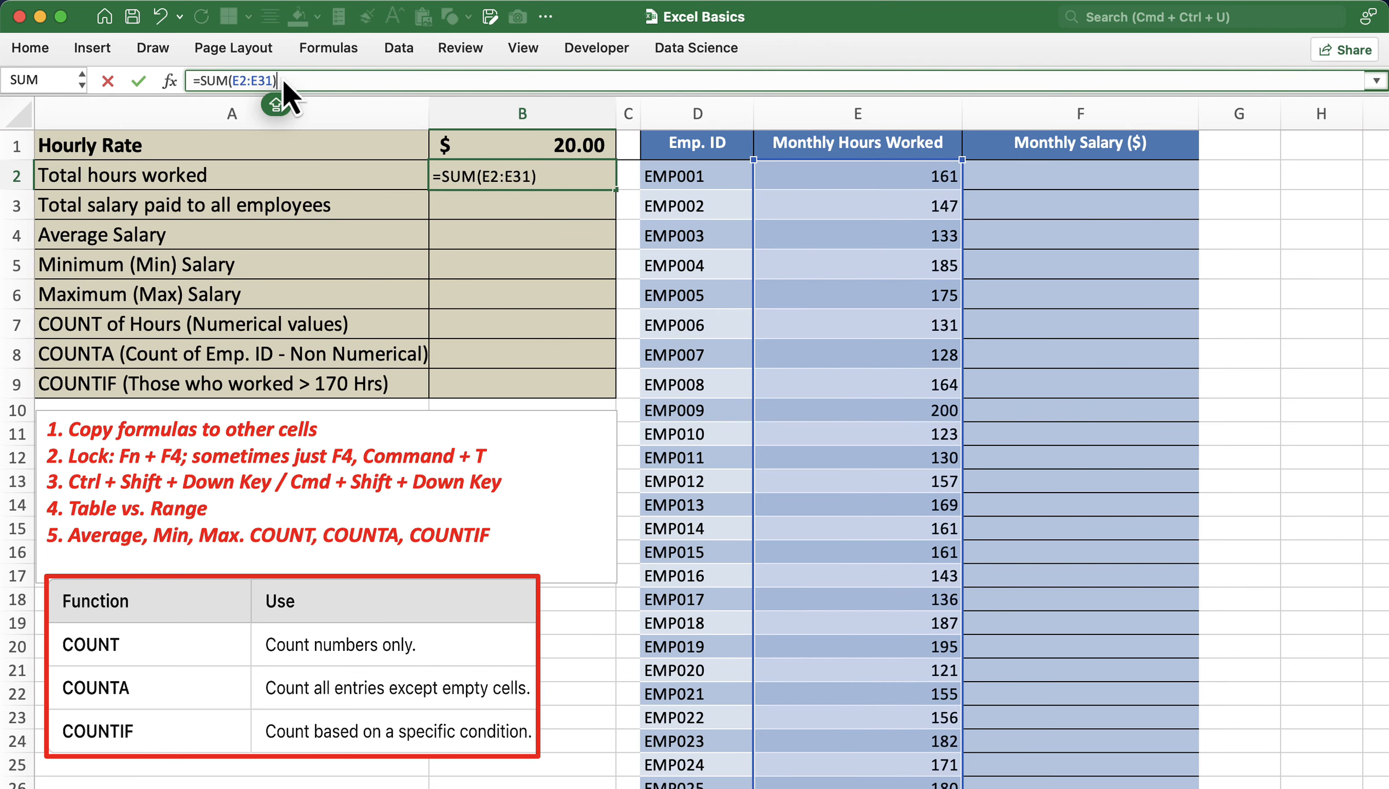
key(Return)
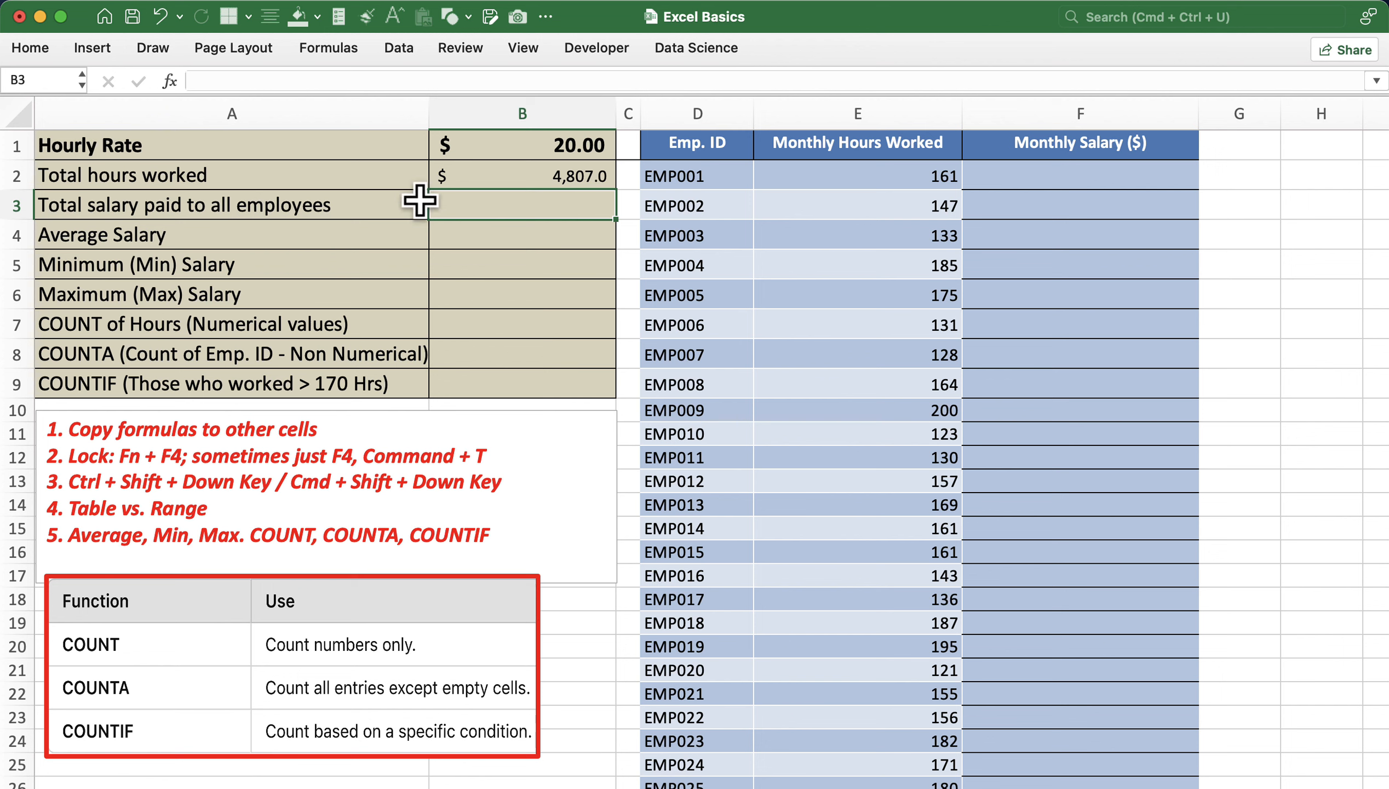
- Calculate EMP001's monthly salary in cell F2 by multiplying the hours by the hourly rate with =E2*B1
click(1064, 141)
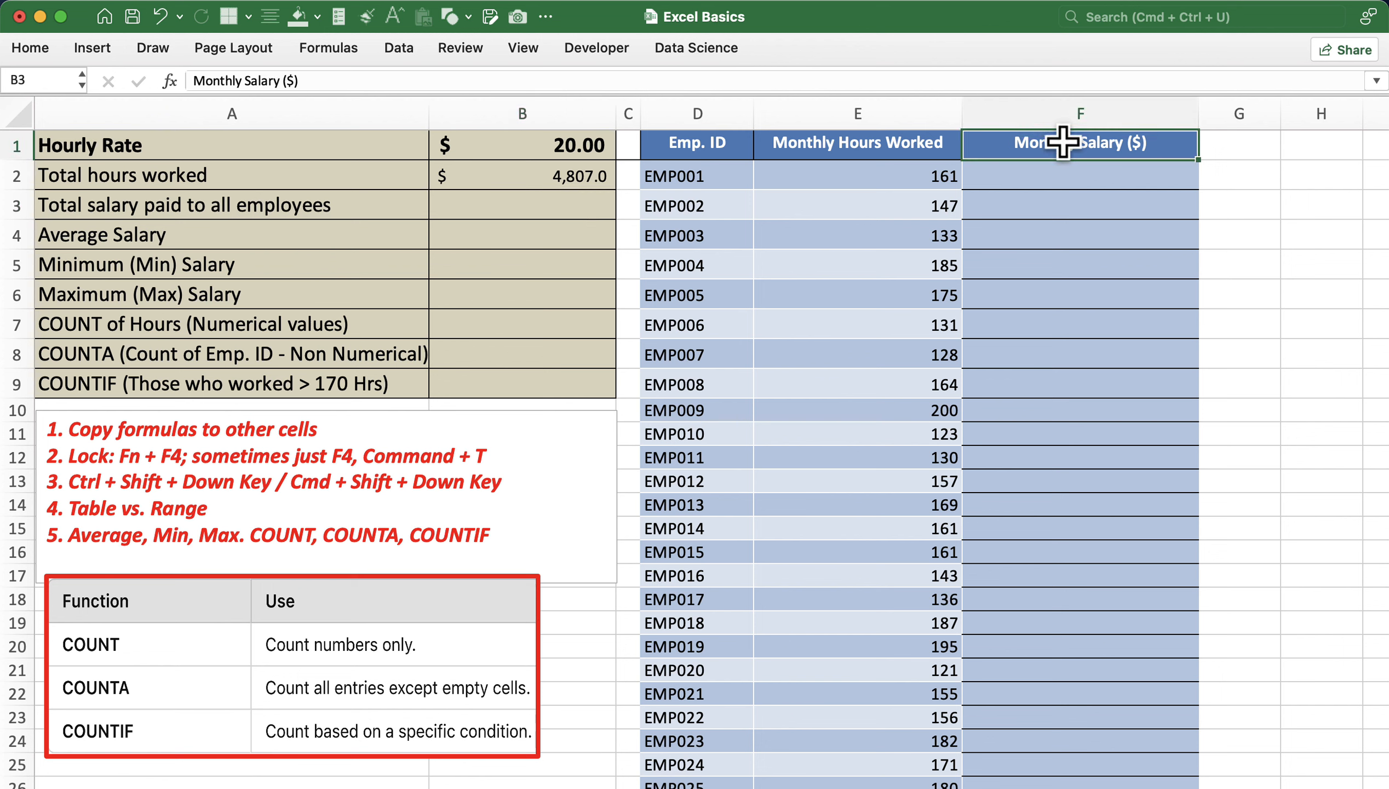
click(1063, 99)
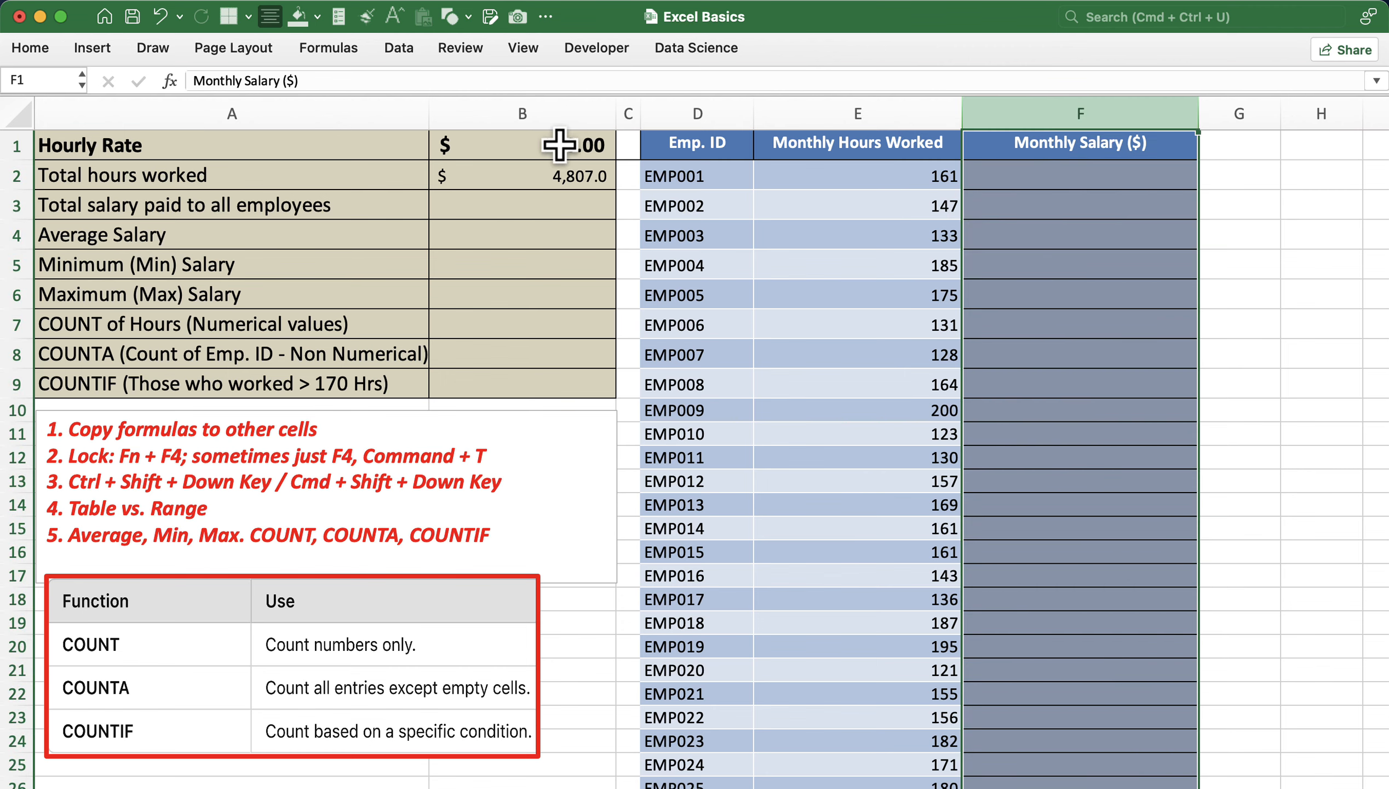
click(1091, 183)
text(=)
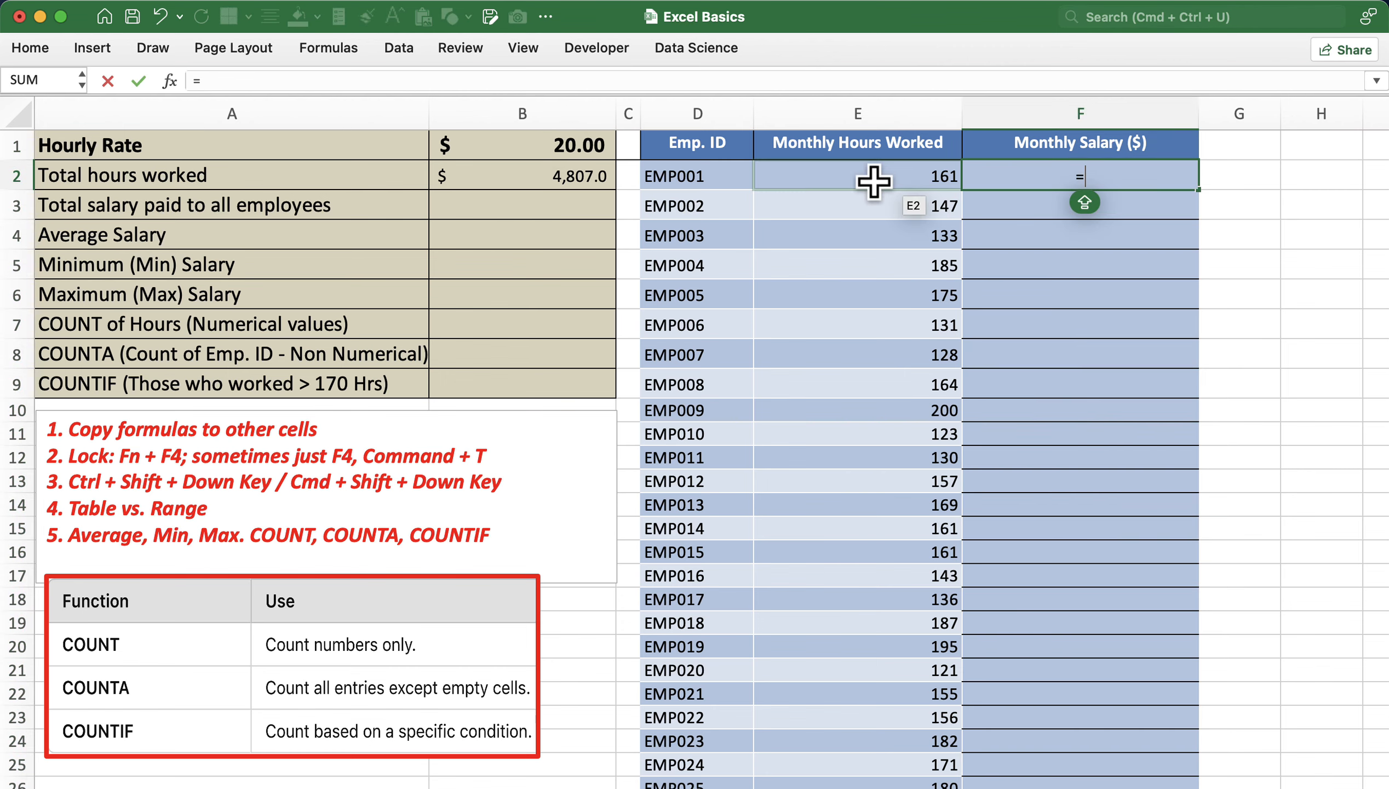
click(873, 182)
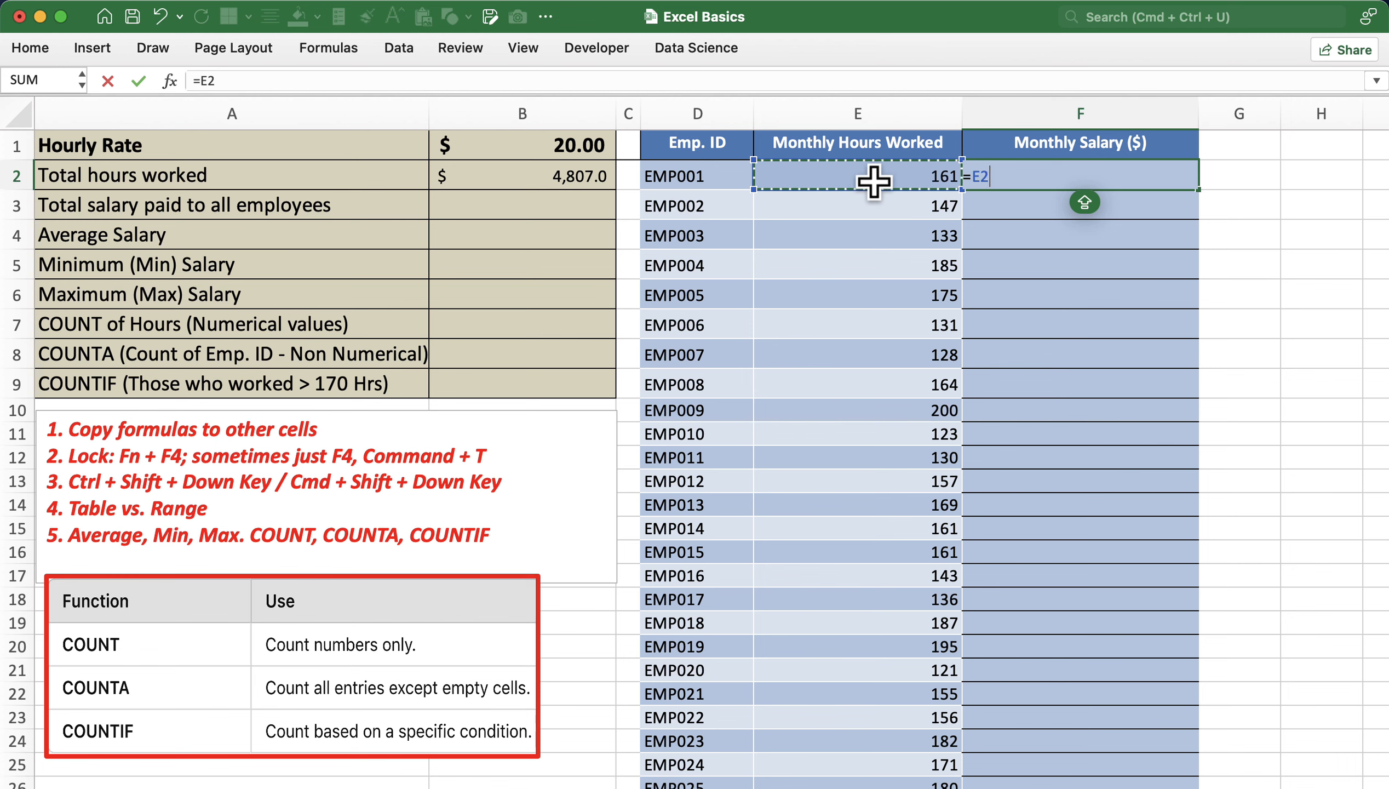
text(*)
click(511, 147)
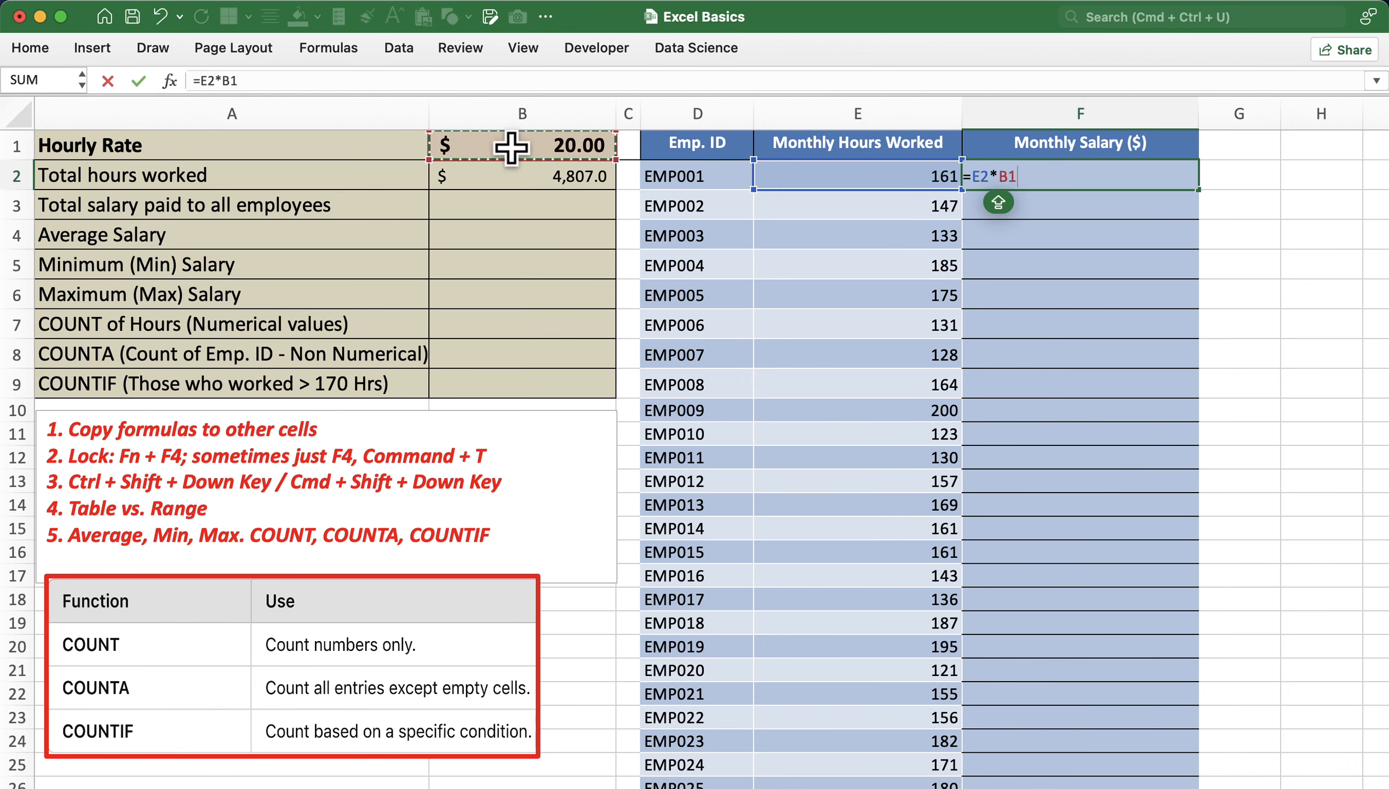
key(ctrl+Return)
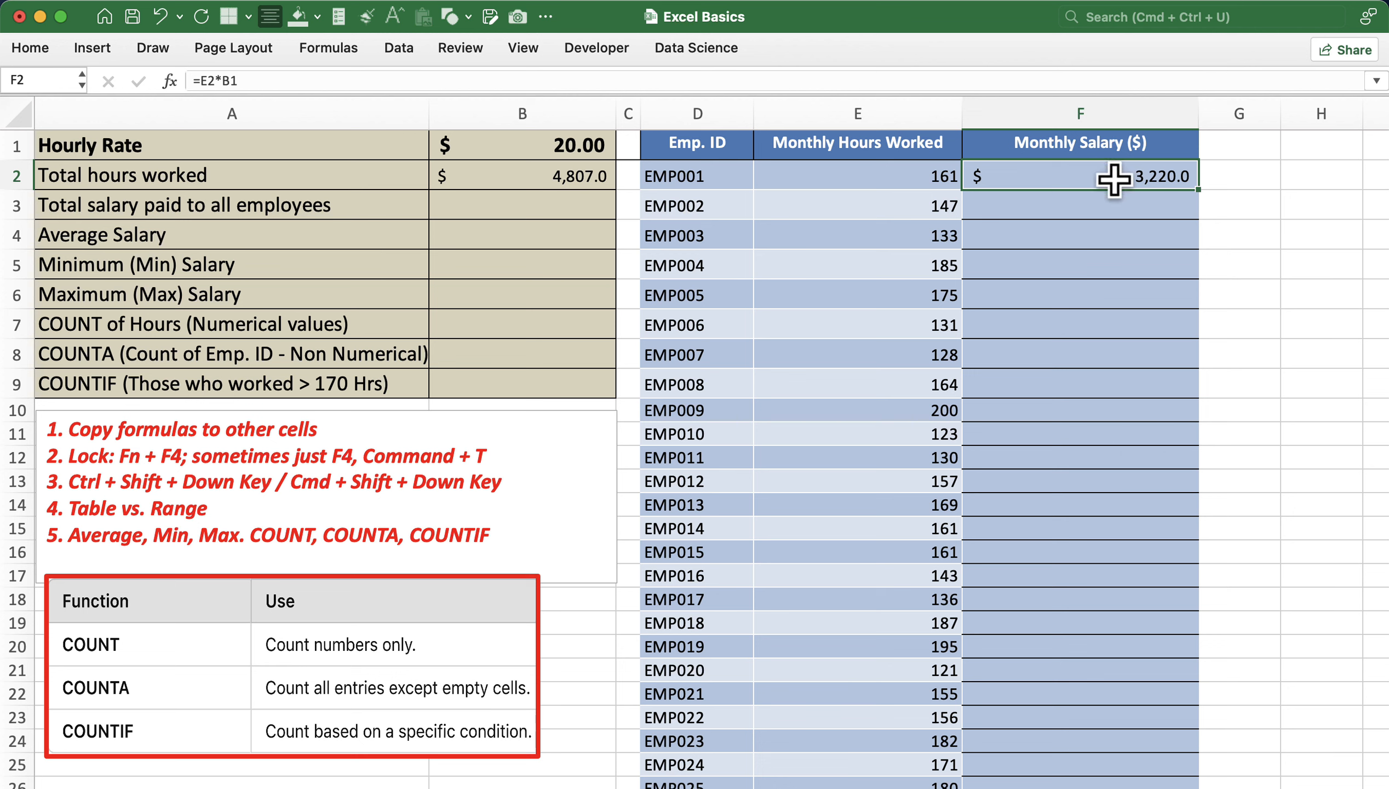
- Lock the hourly rate reference in F2 so the formula reads =E2*$B$1, and fill it down the Monthly Salary column
double_click(1020, 182)
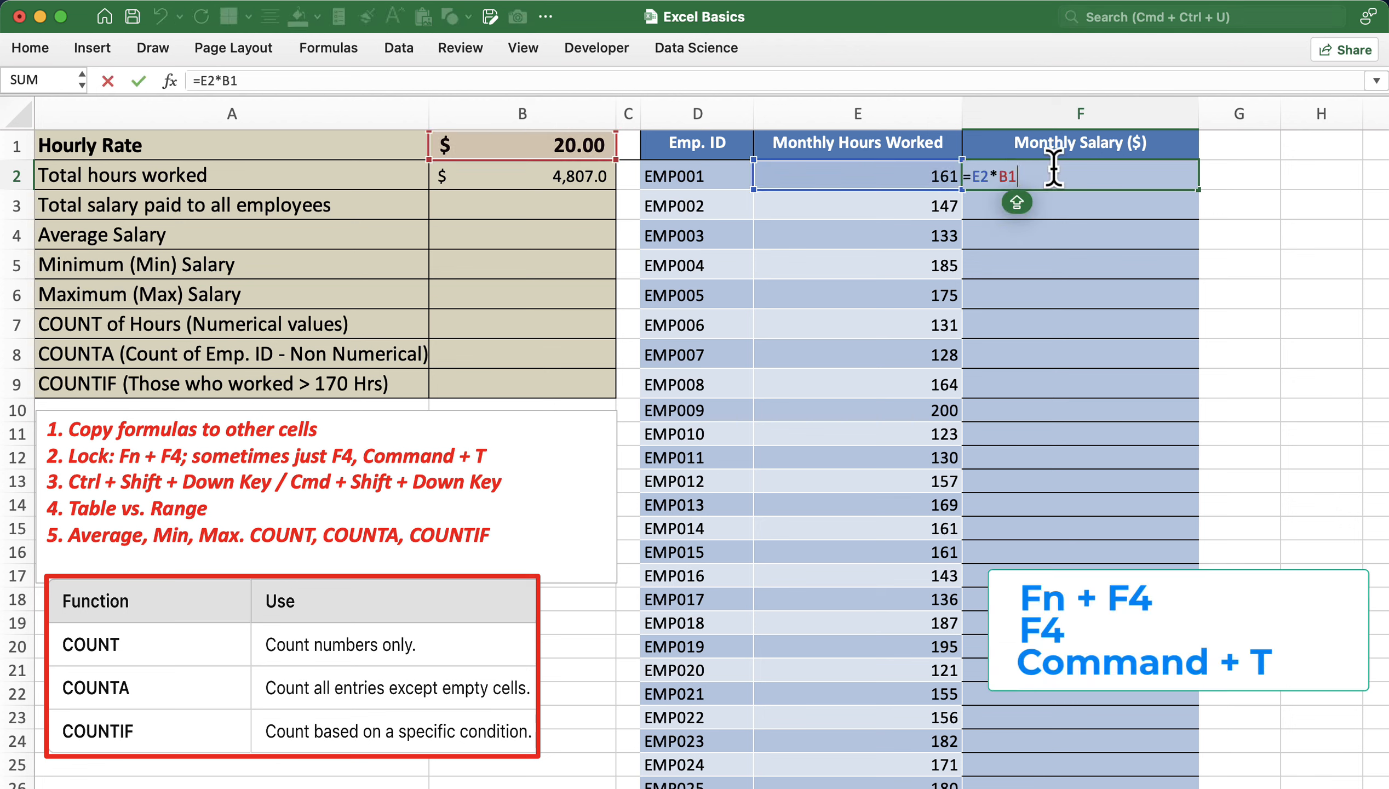
key(F4)
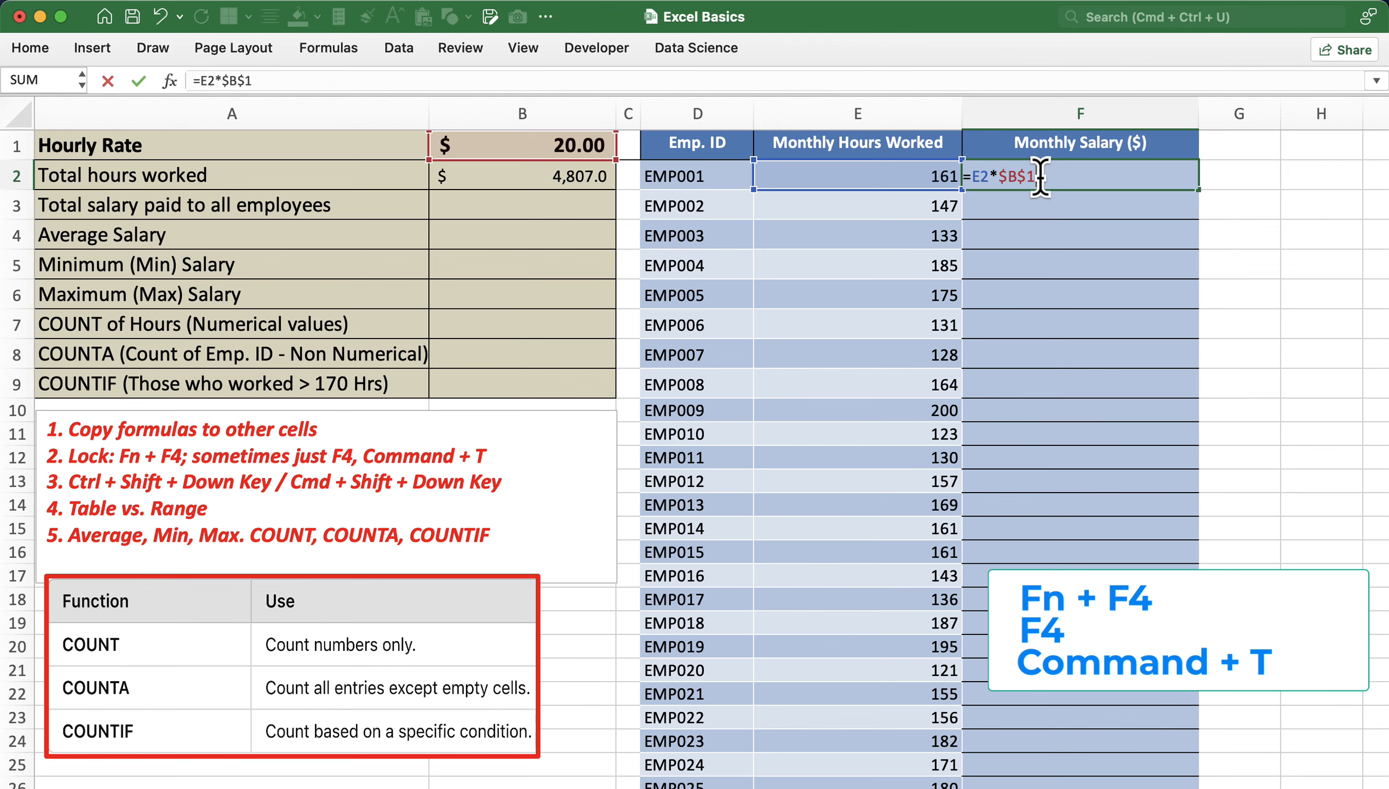
key(Return)
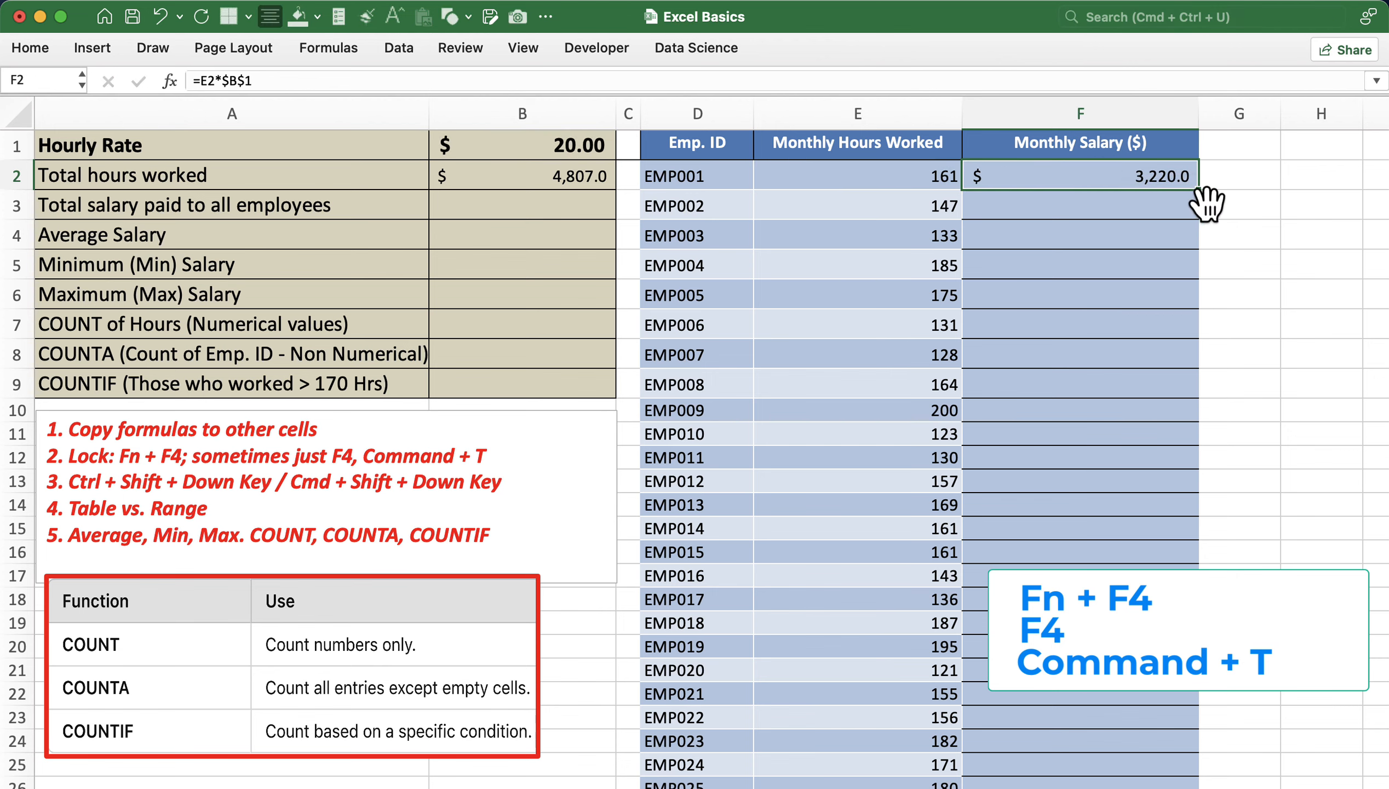
double_click(1198, 190)
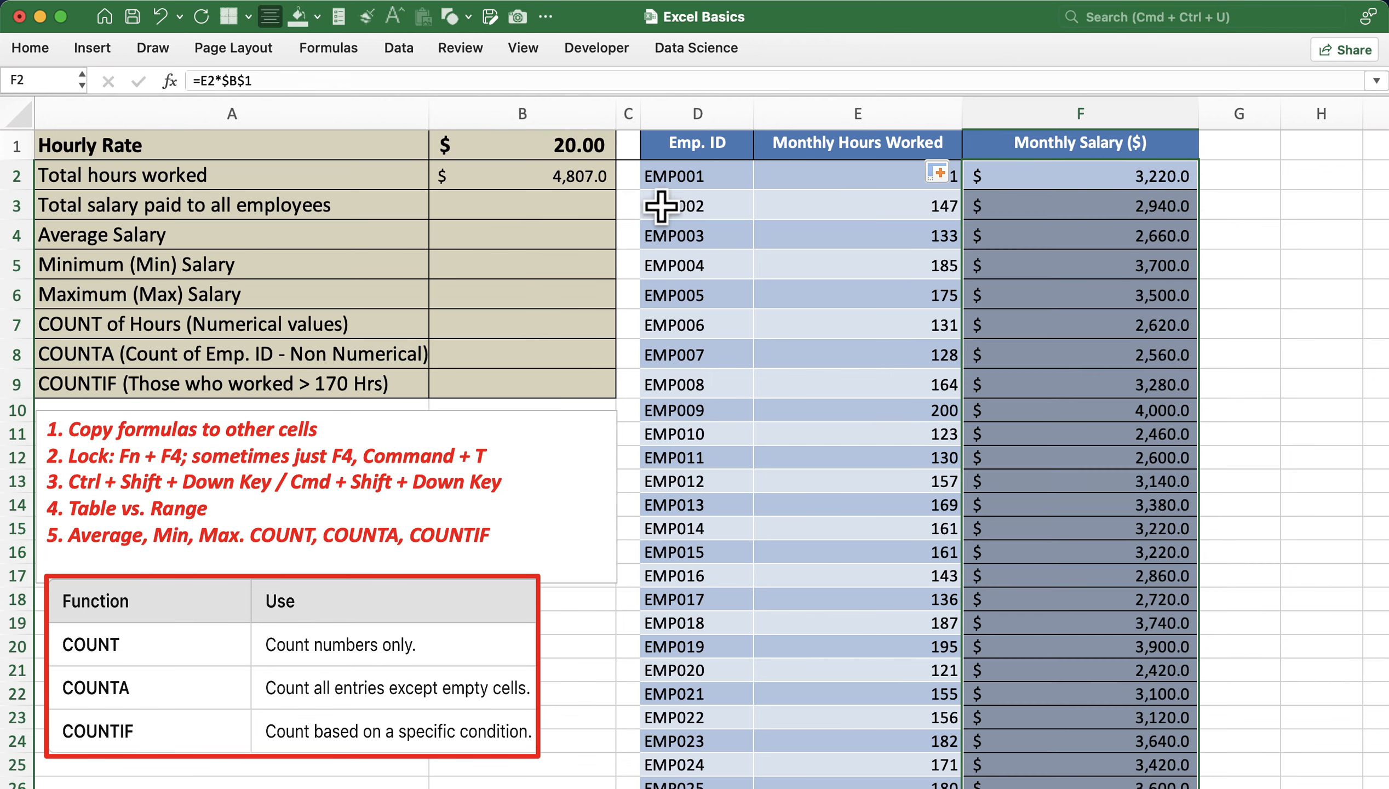
- Inspect the copied salary formulas in F3, F4 and F5 to check their hours references and locked hourly rate reference
click(525, 148)
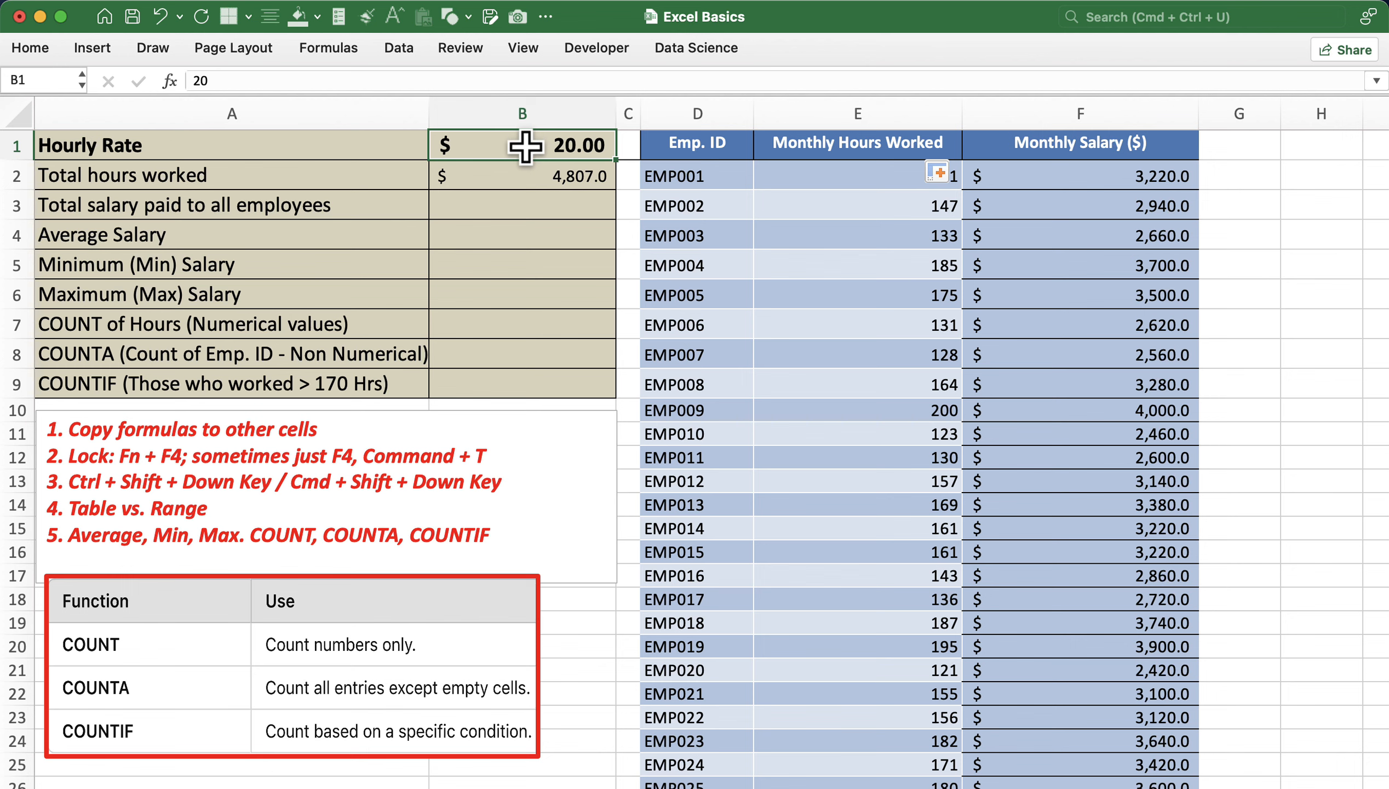
double_click(1091, 203)
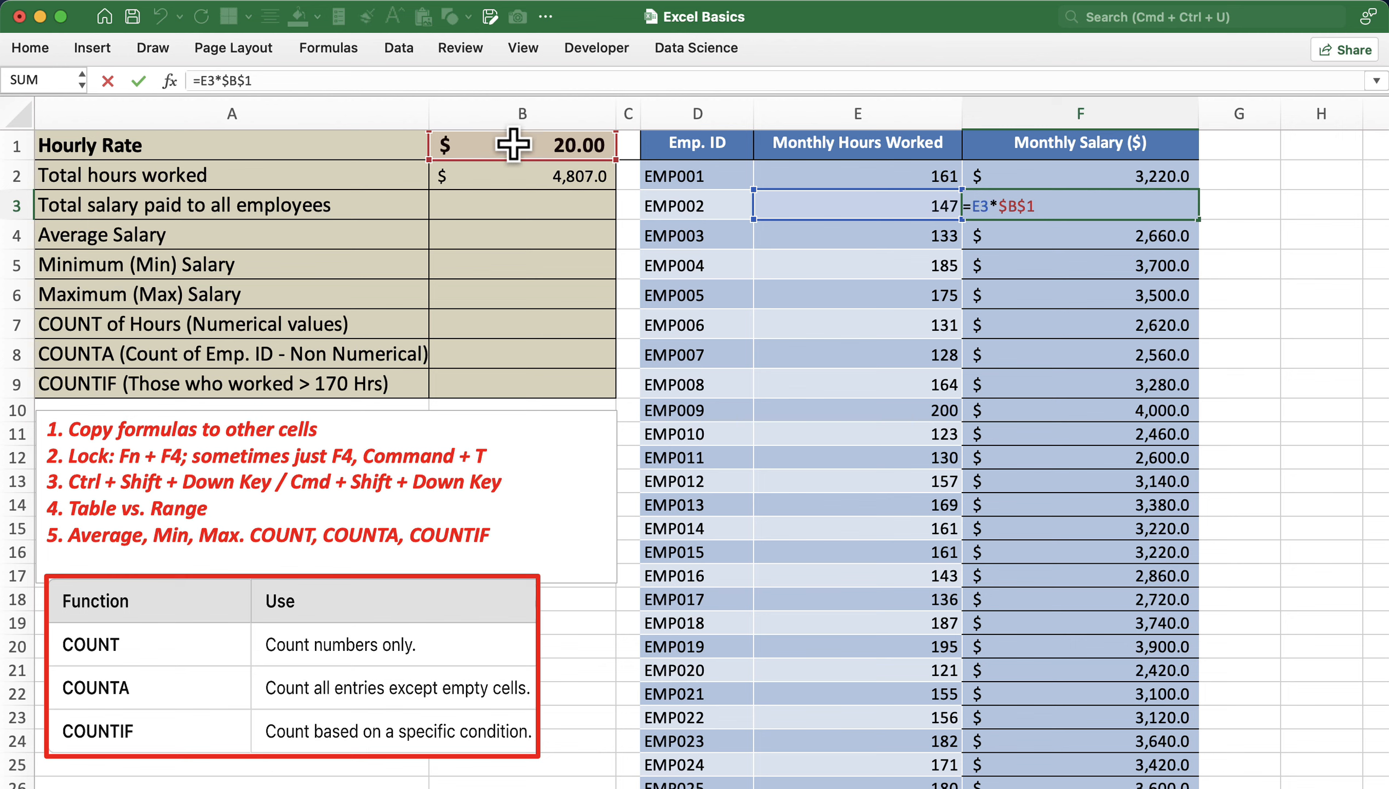
key(Return)
click(1104, 267)
double_click(1104, 267)
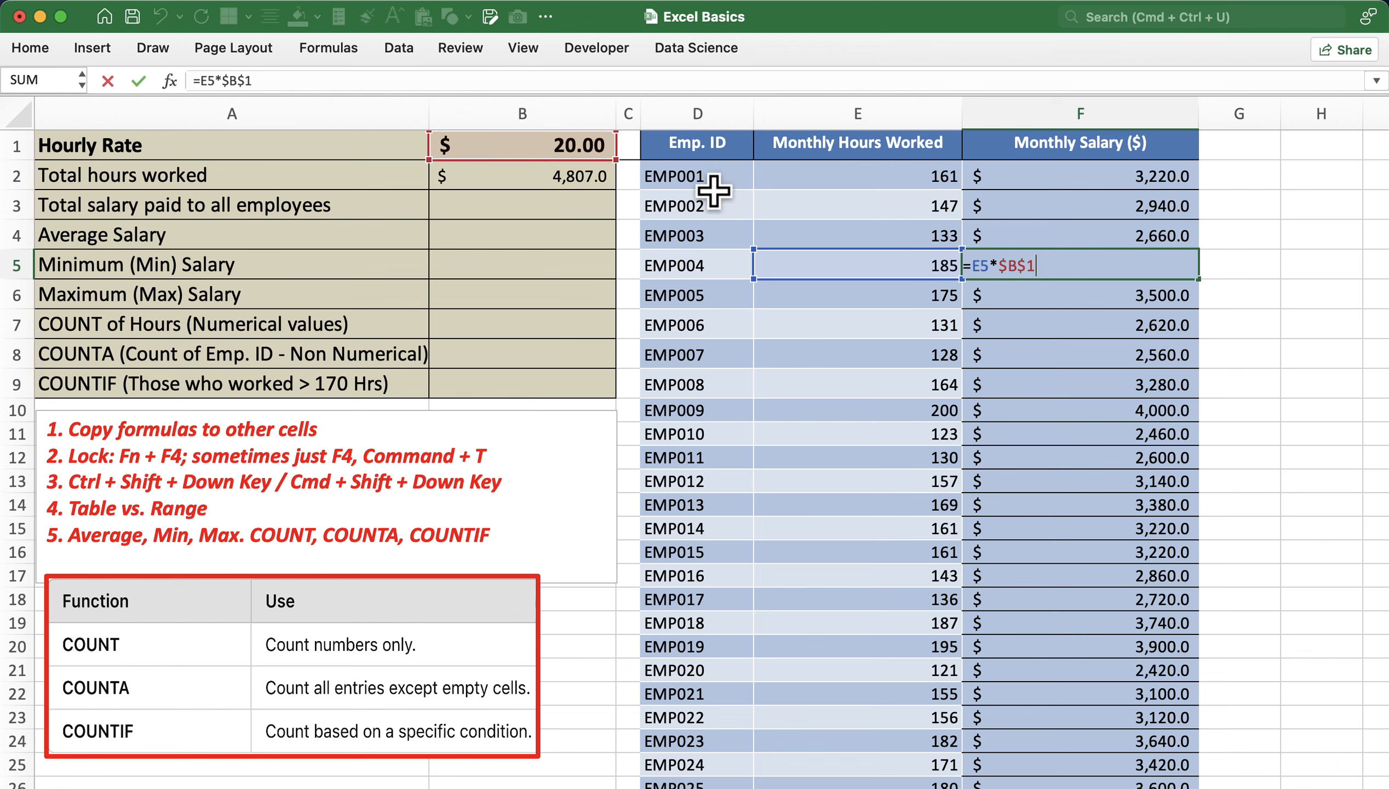
key(Return)
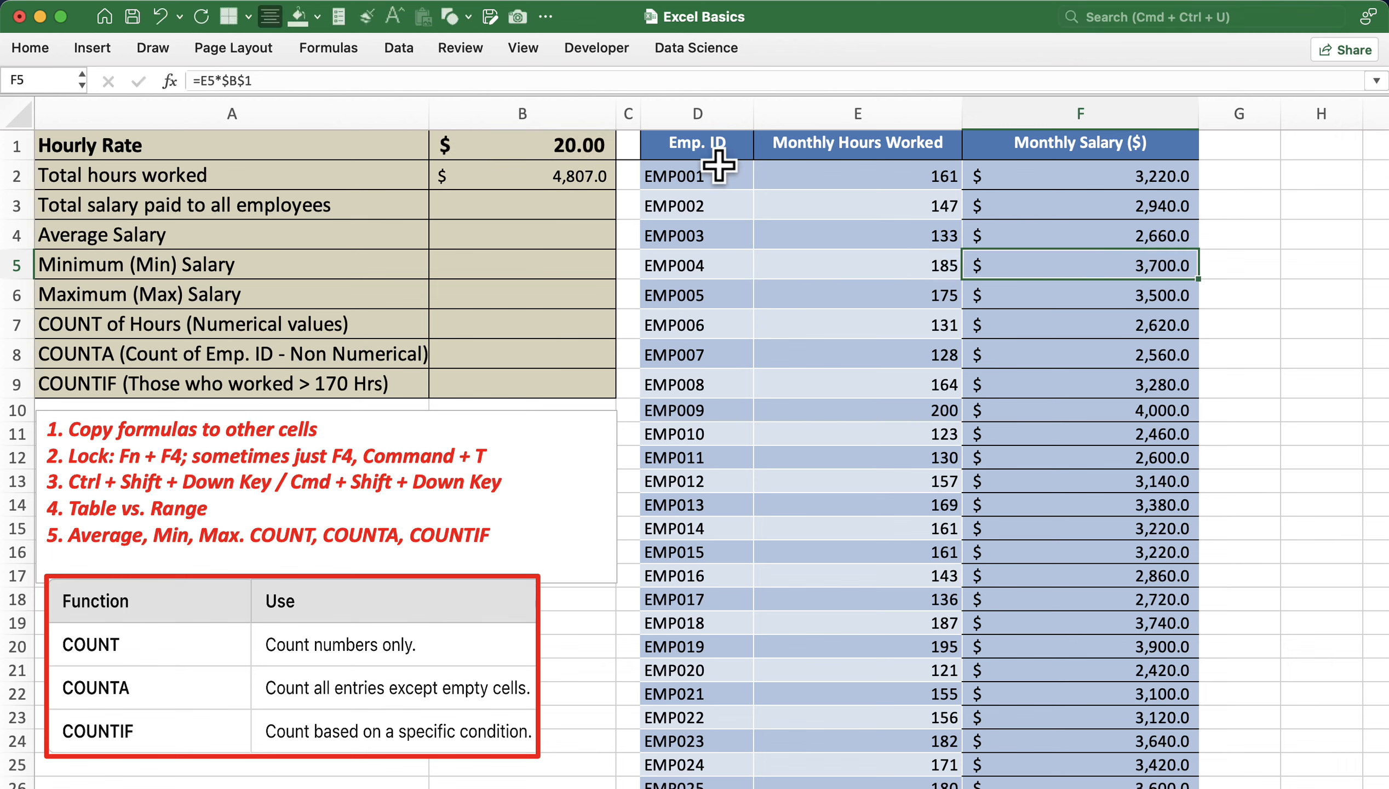
click(557, 210)
click(559, 236)
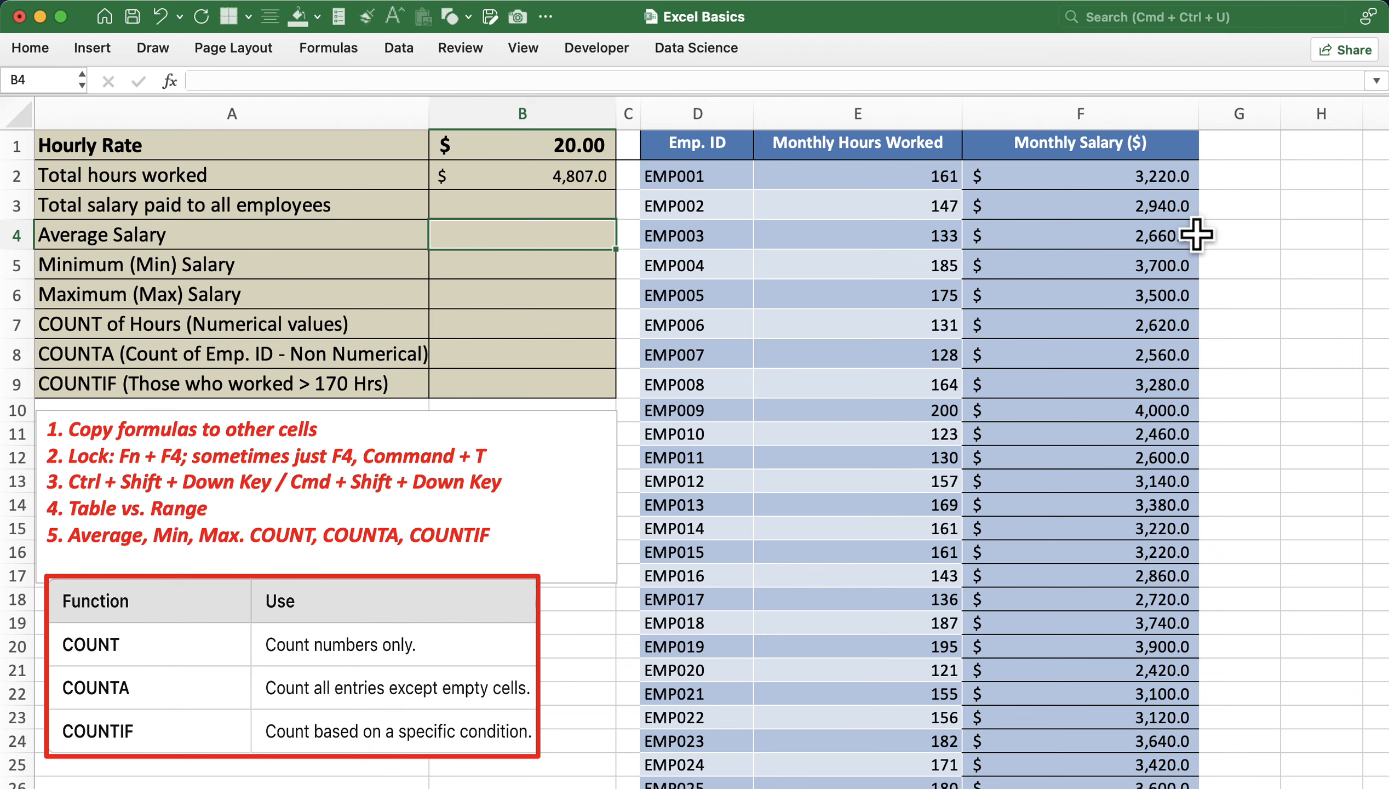
click(1156, 239)
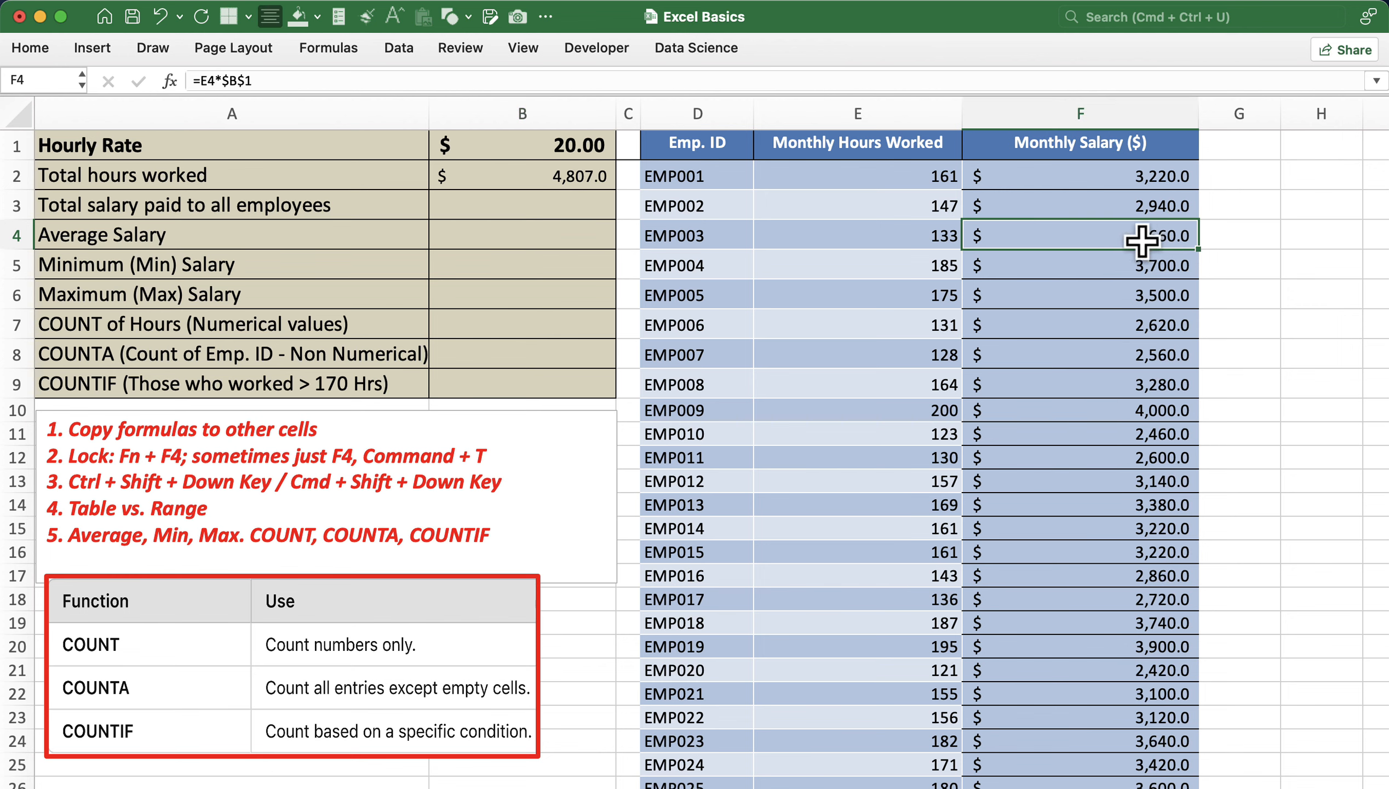
click(906, 239)
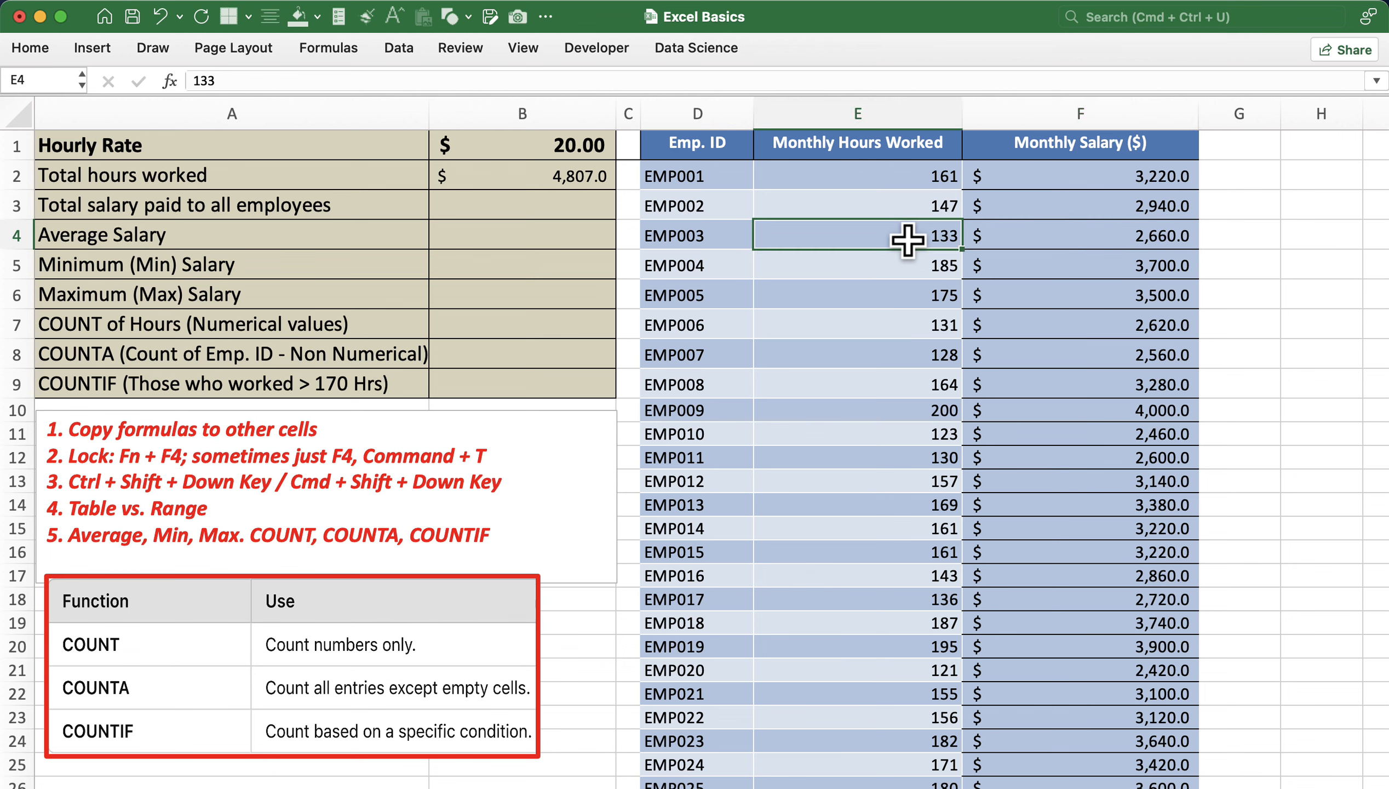
click(594, 209)
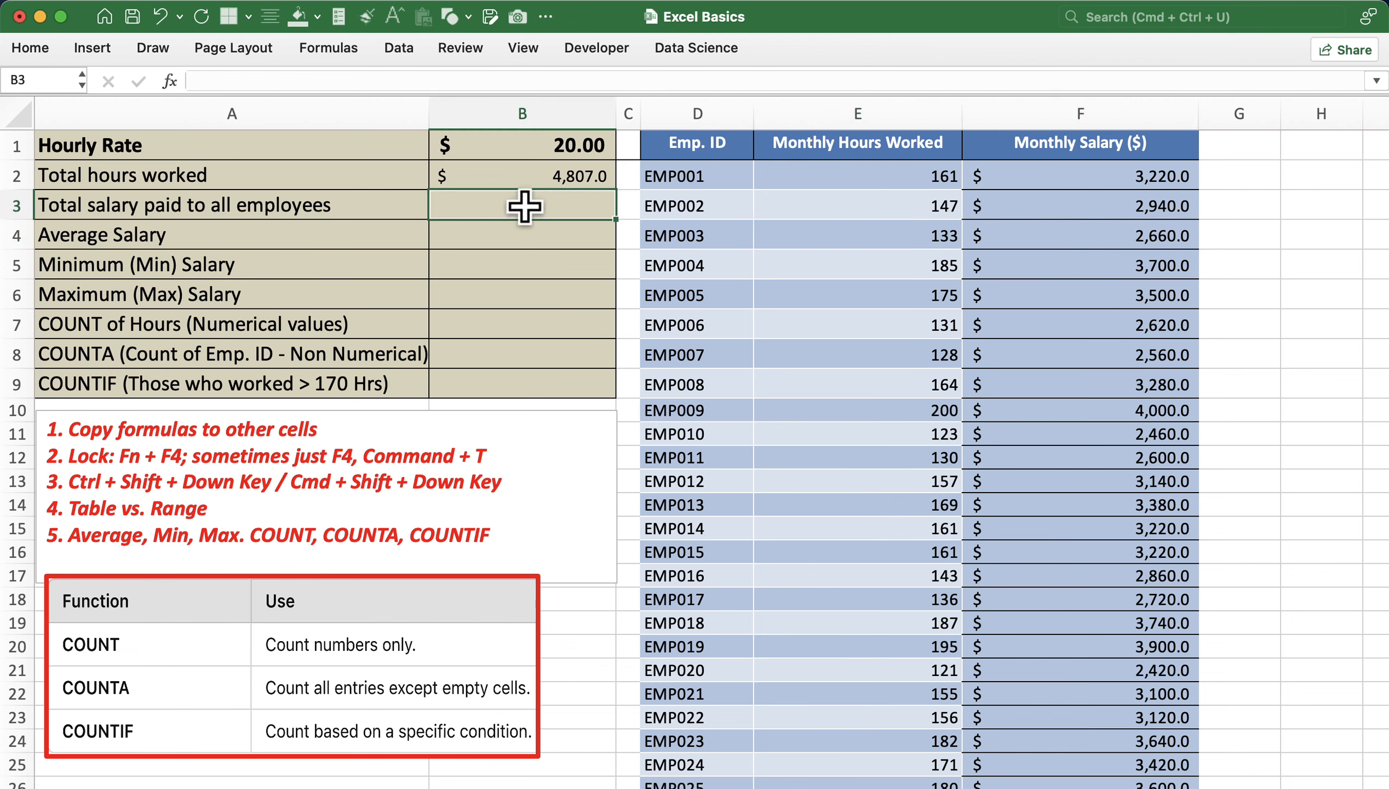
click(1157, 273)
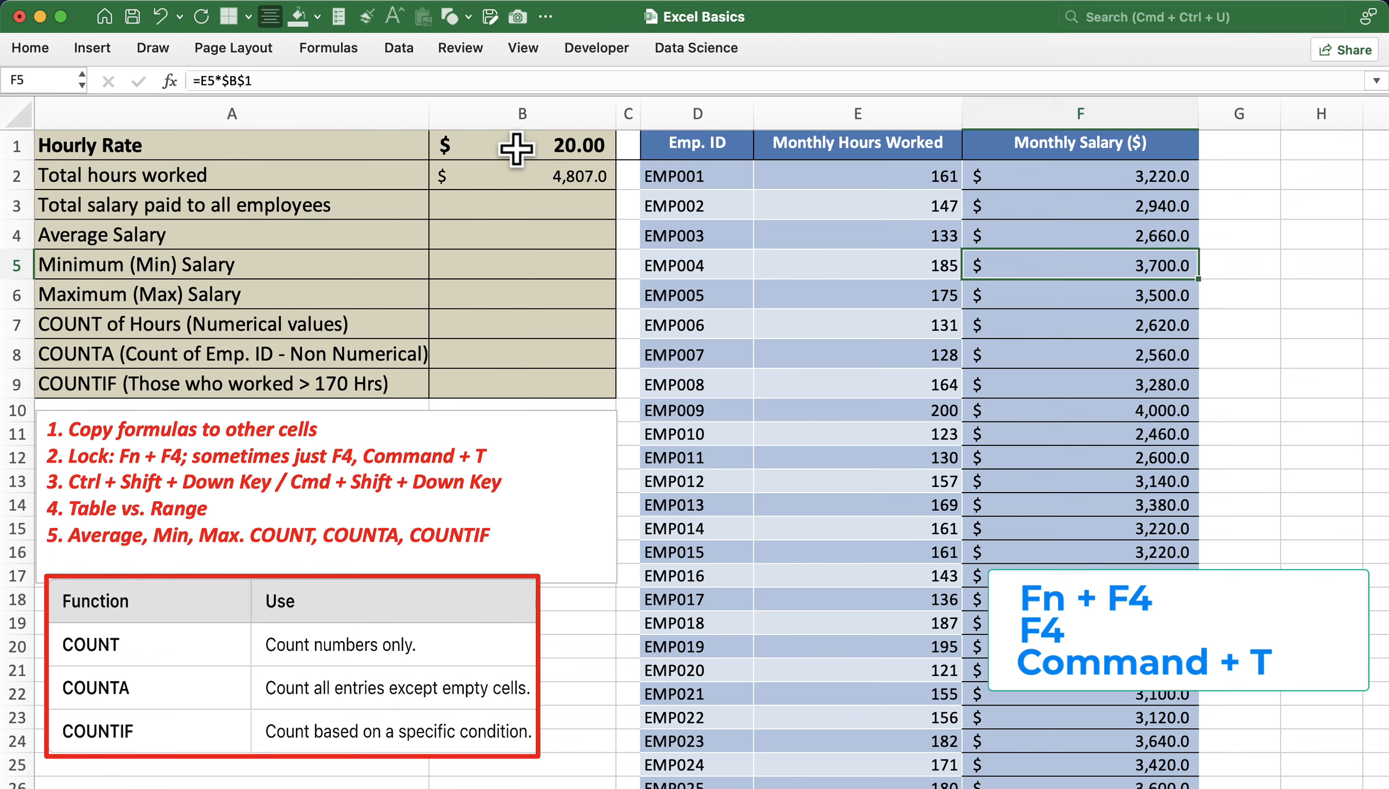
- Total the salaries paid to all employees in cell B3 with =SUM(F2:F31), and check the range the formula covers
click(459, 205)
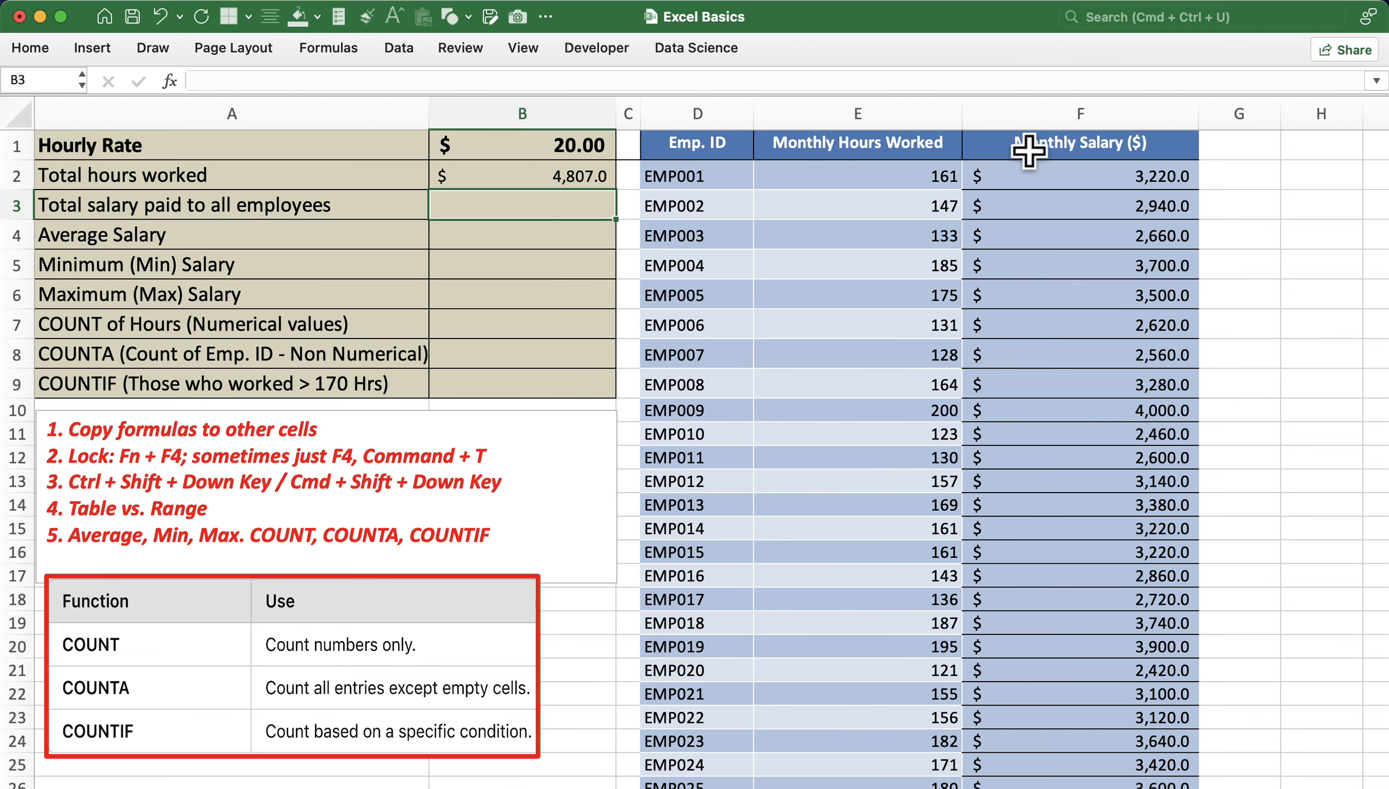
click(1080, 104)
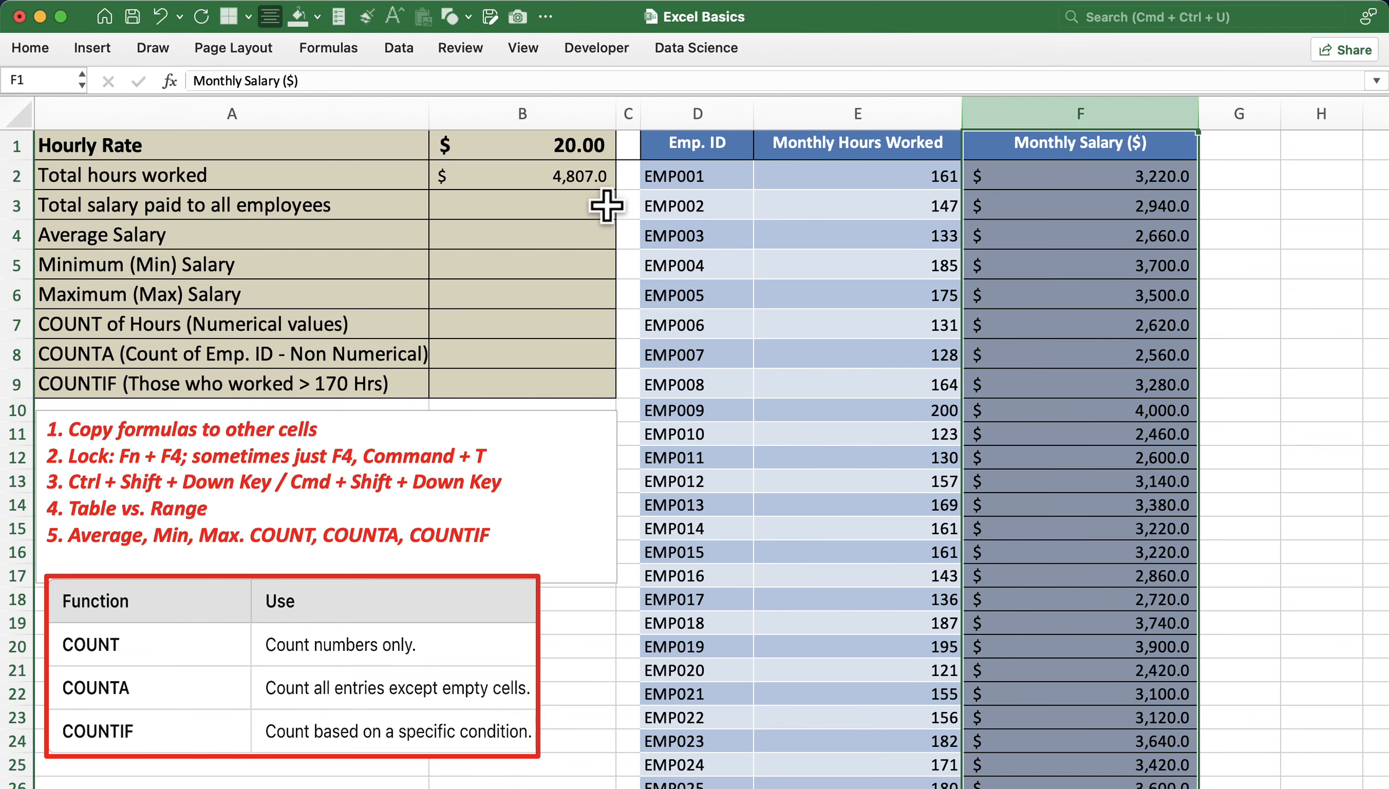
click(566, 205)
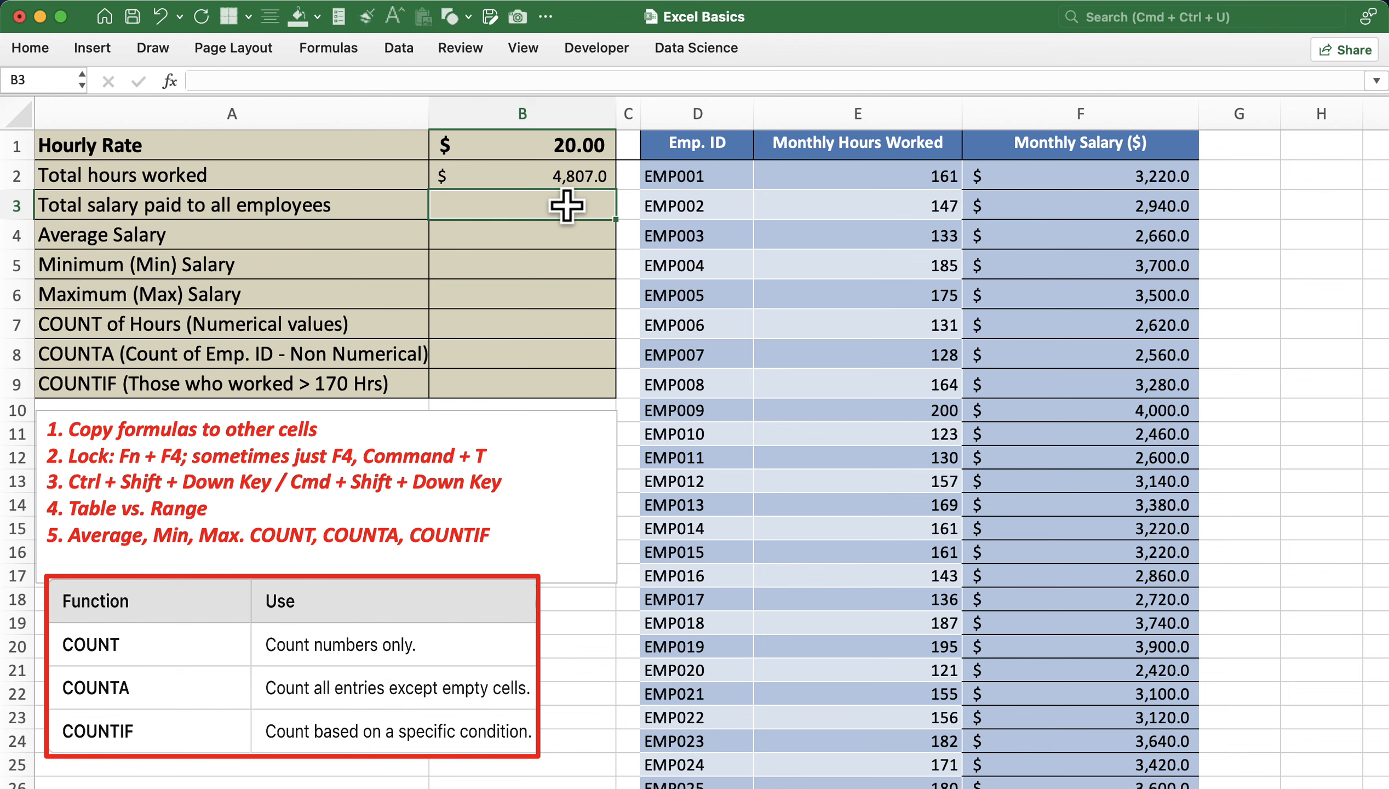
text(=SUM()
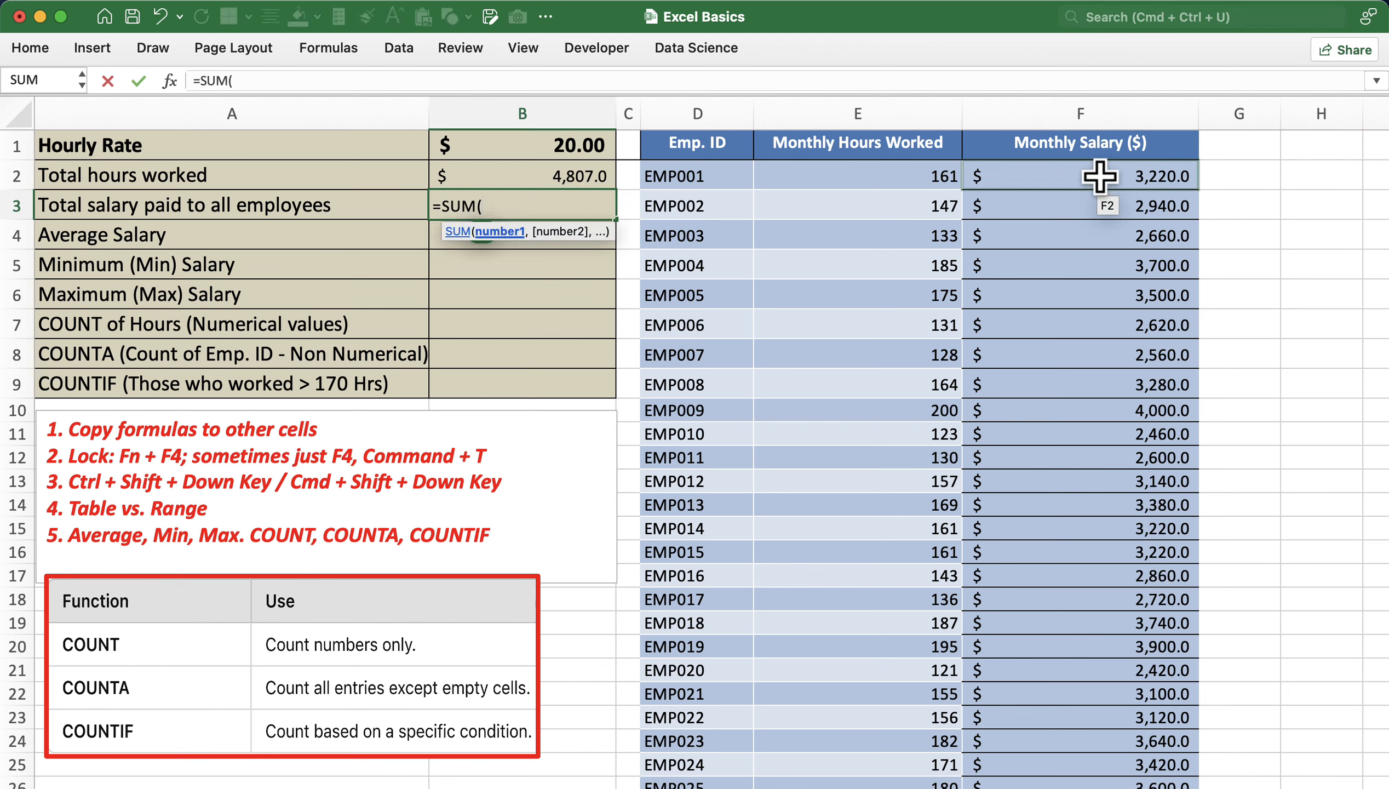
click(1097, 177)
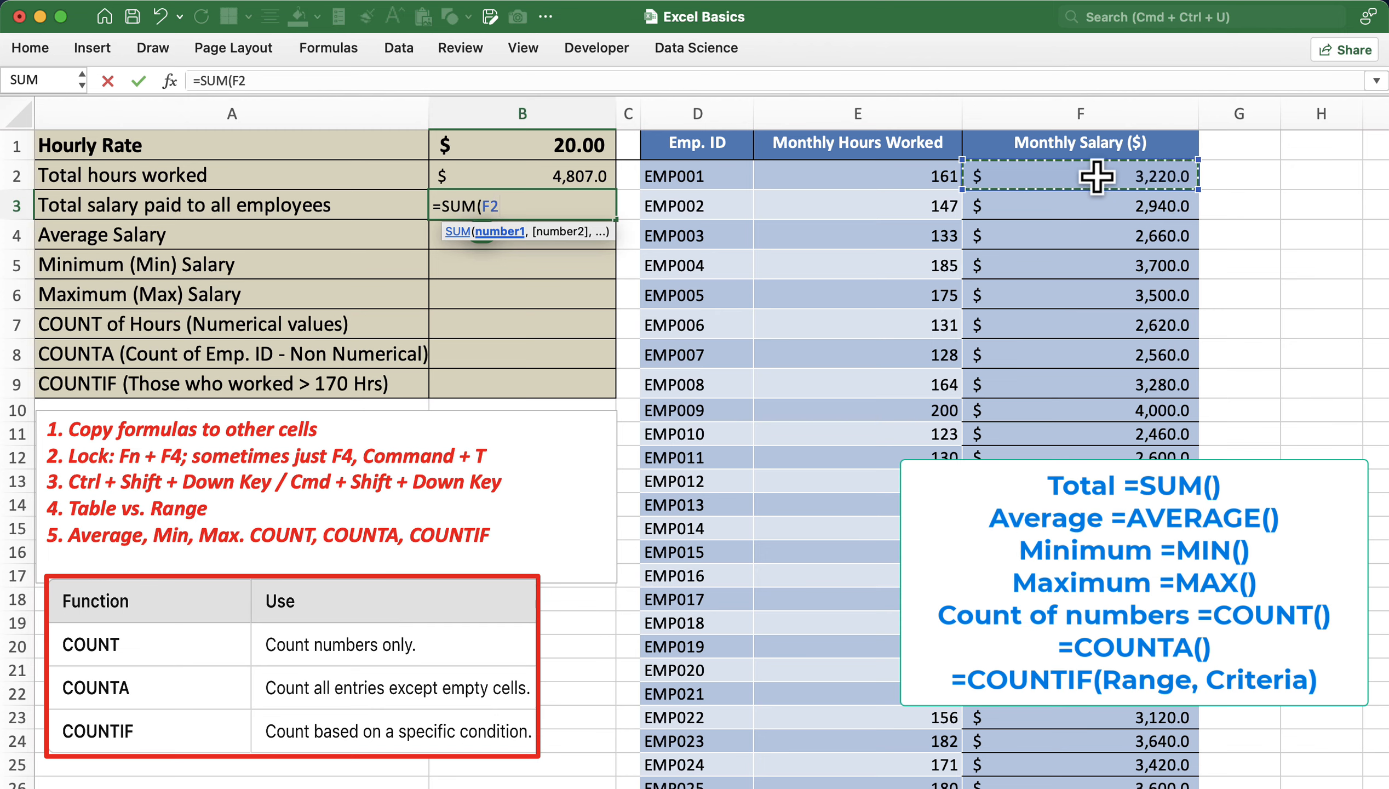
key(super+shift+Down)
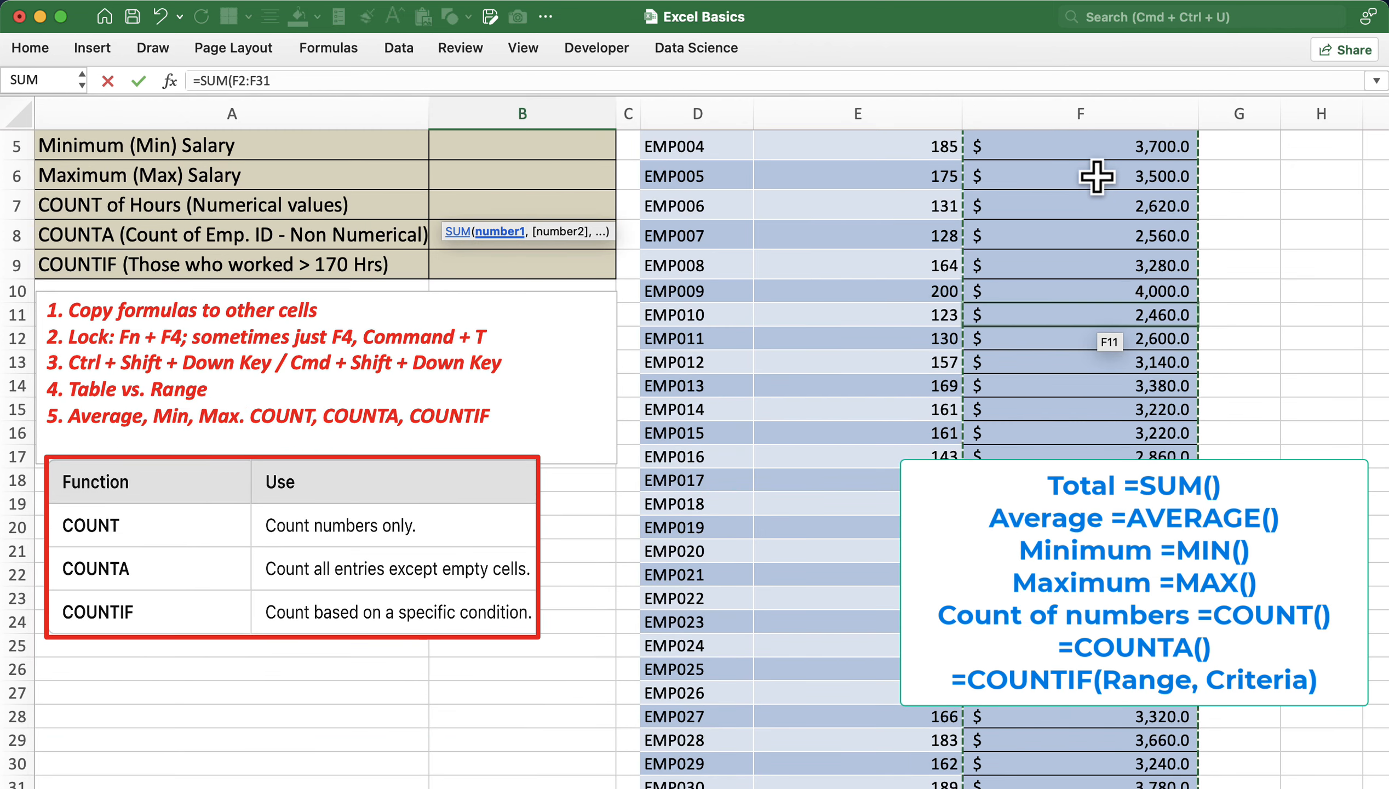
text())
scroll(641, 388, up, 3)
key(Return)
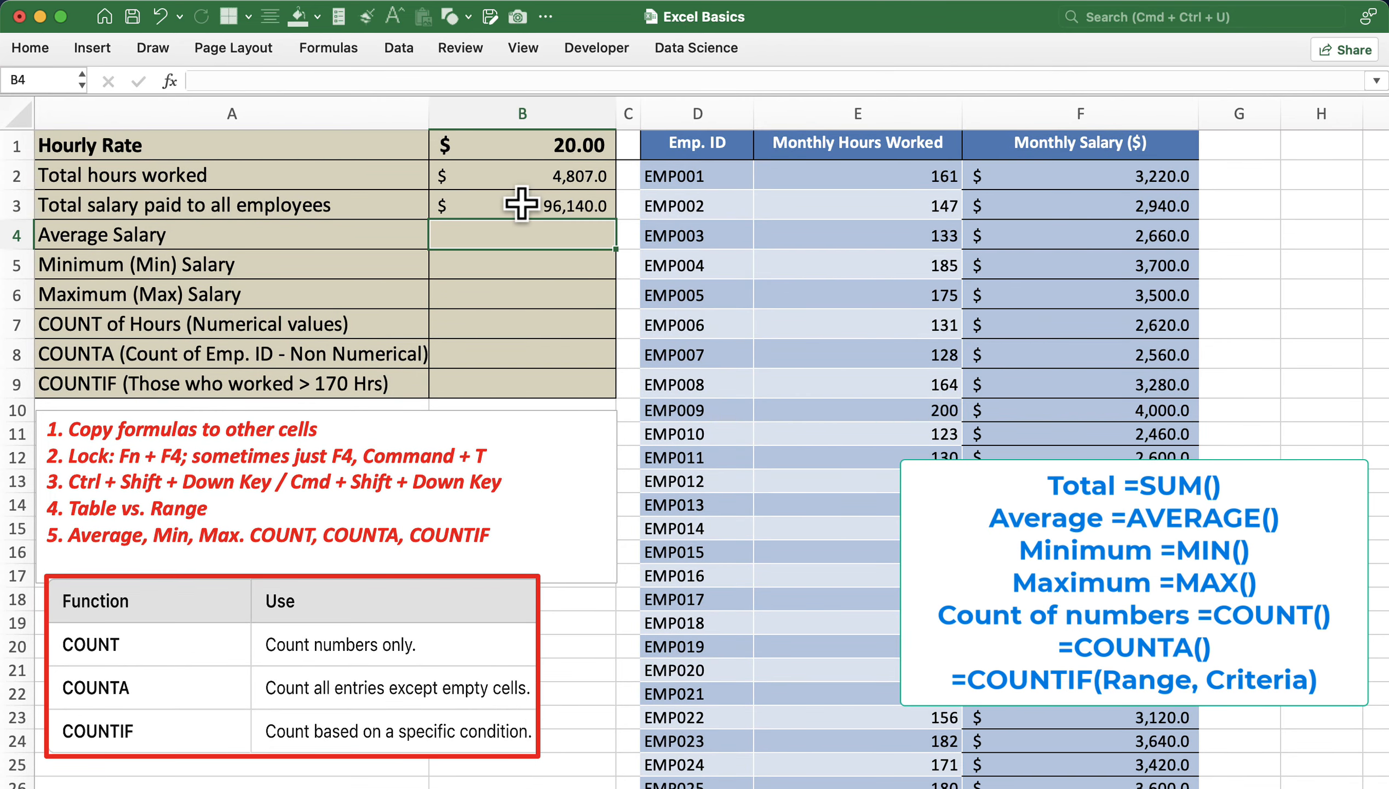
click(499, 207)
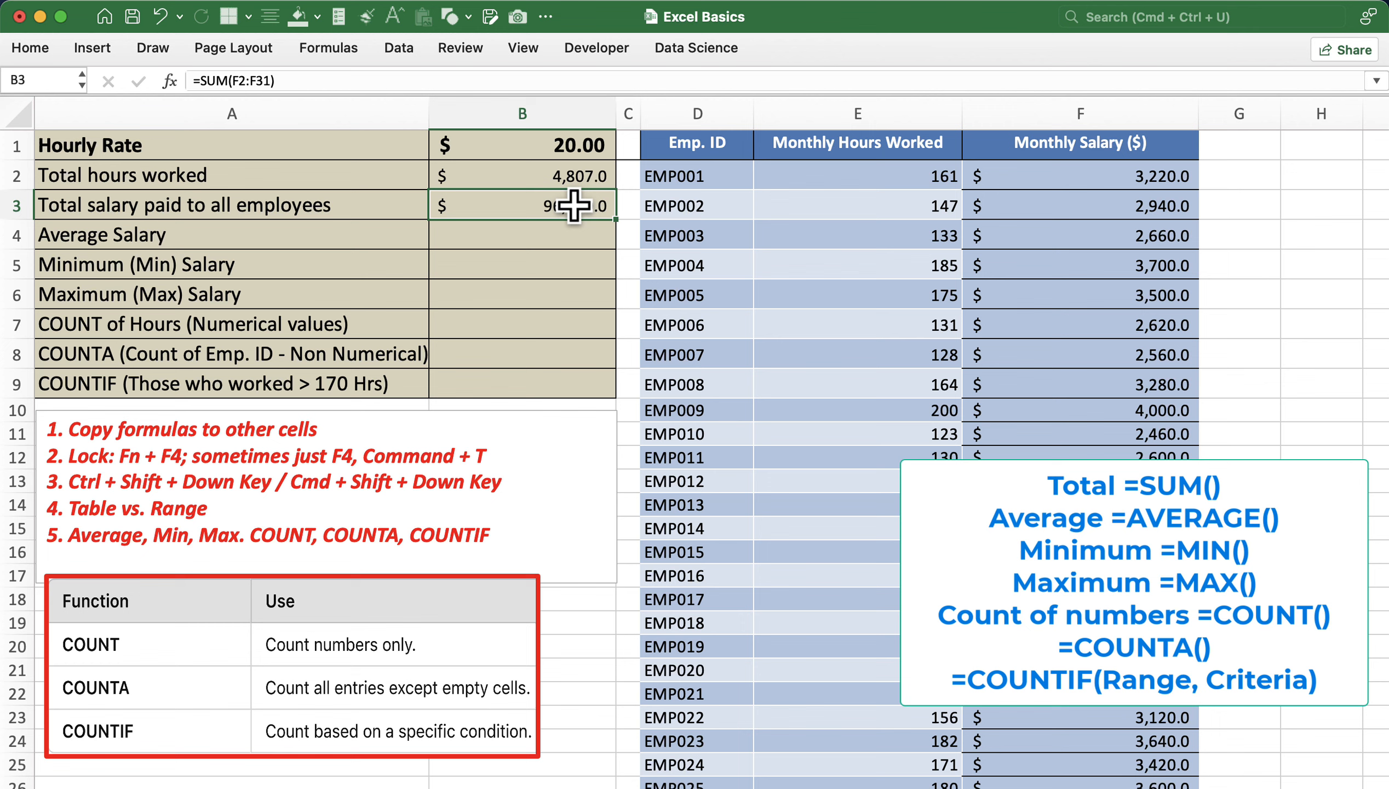
double_click(512, 207)
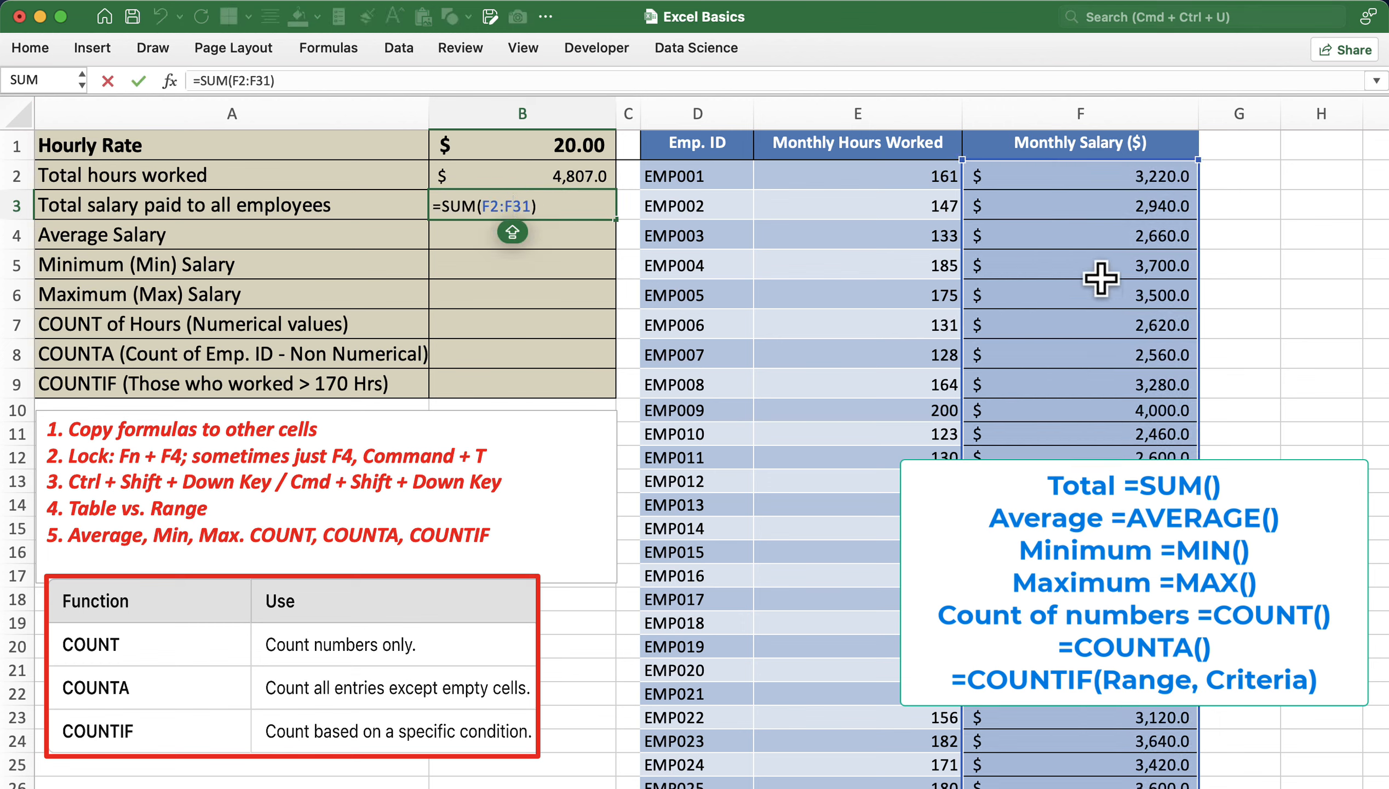
key(Return)
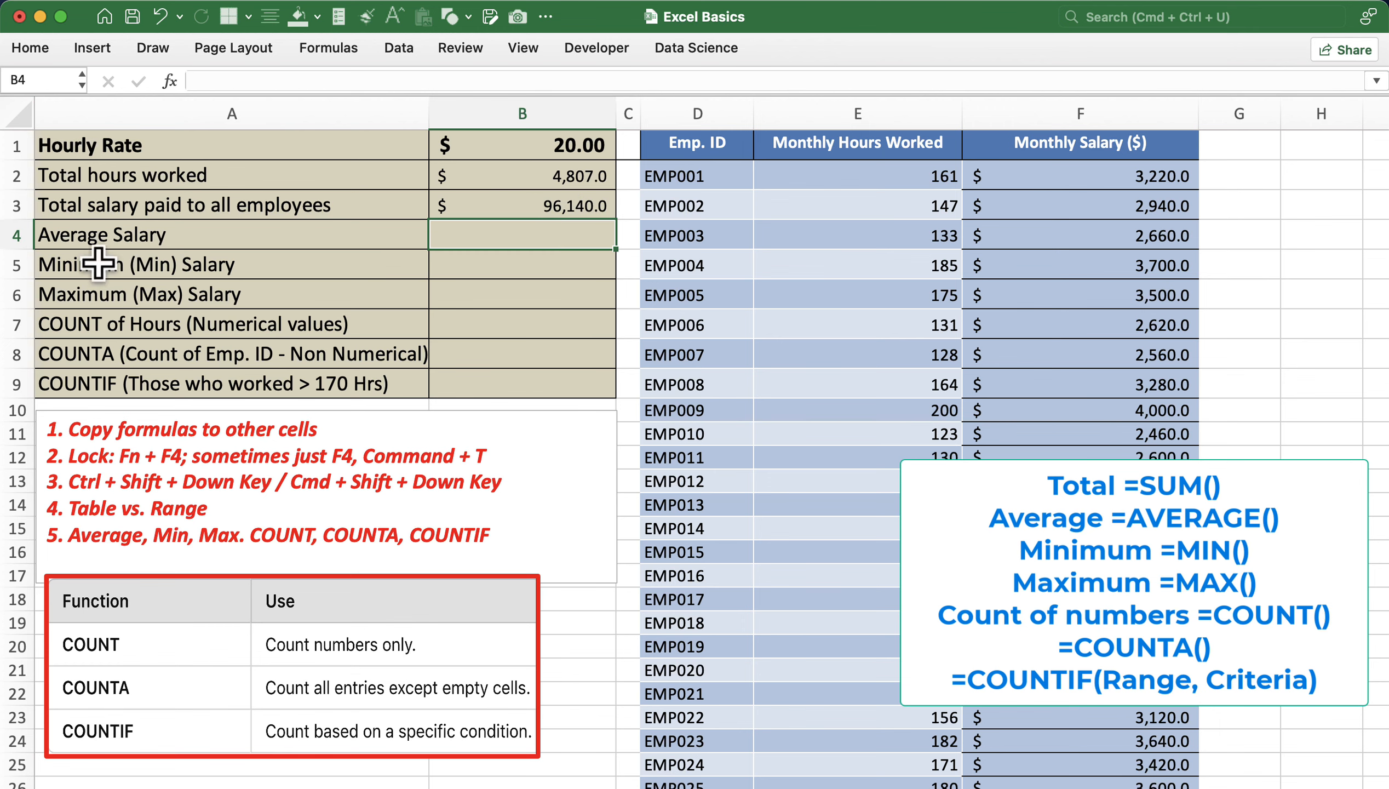
- Calculate the average employee salary in cell B4 with =AVERAGE(F2:F31)
click(1080, 112)
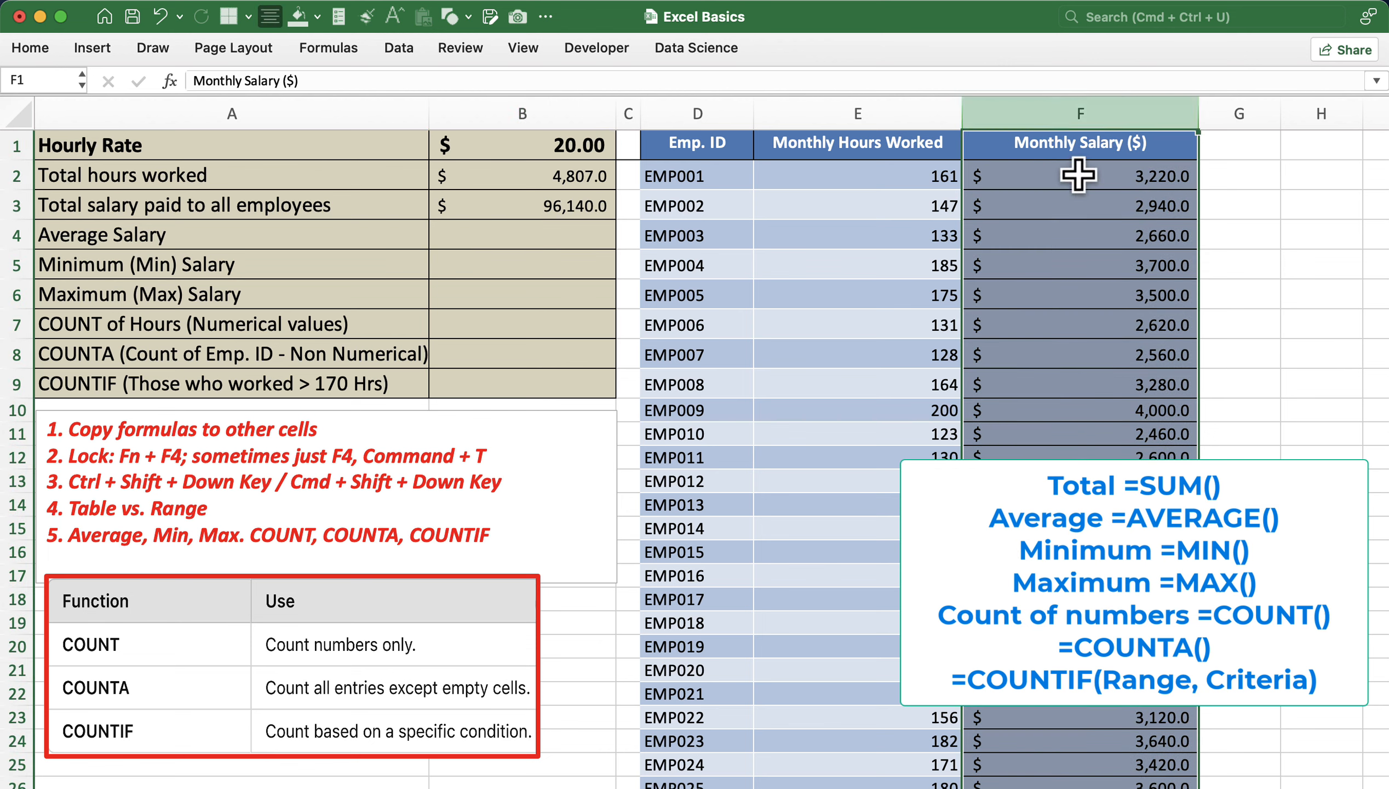
click(500, 239)
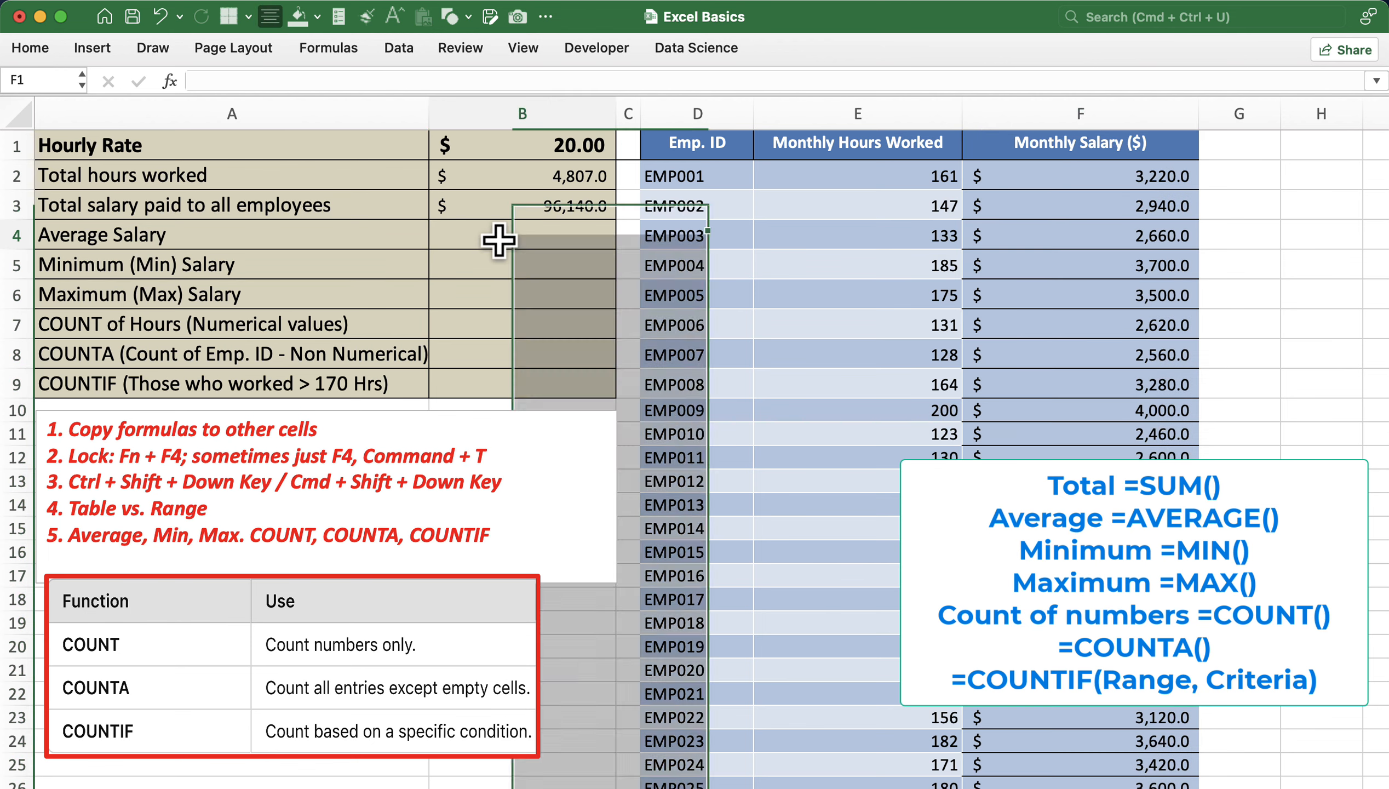
text(=AVERAGE()
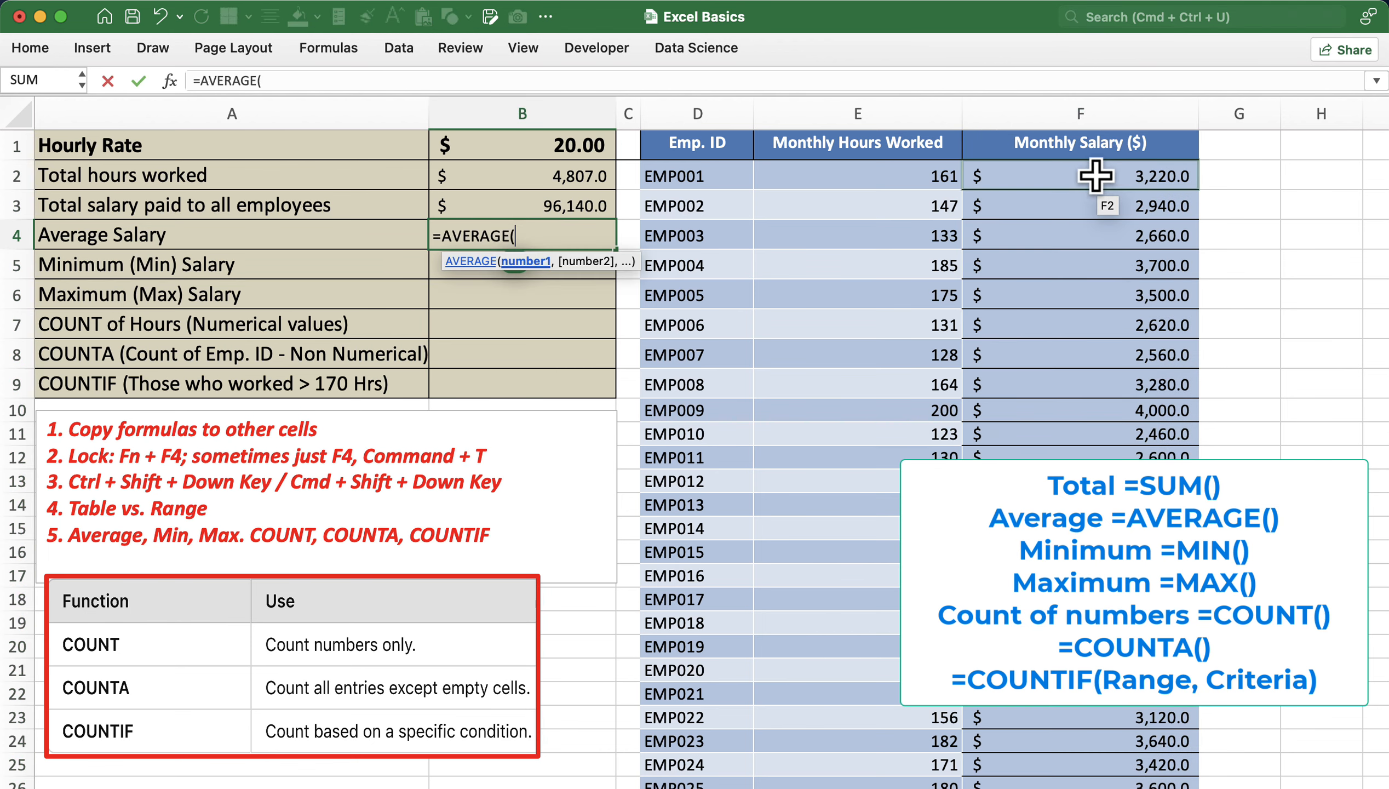
click(1095, 175)
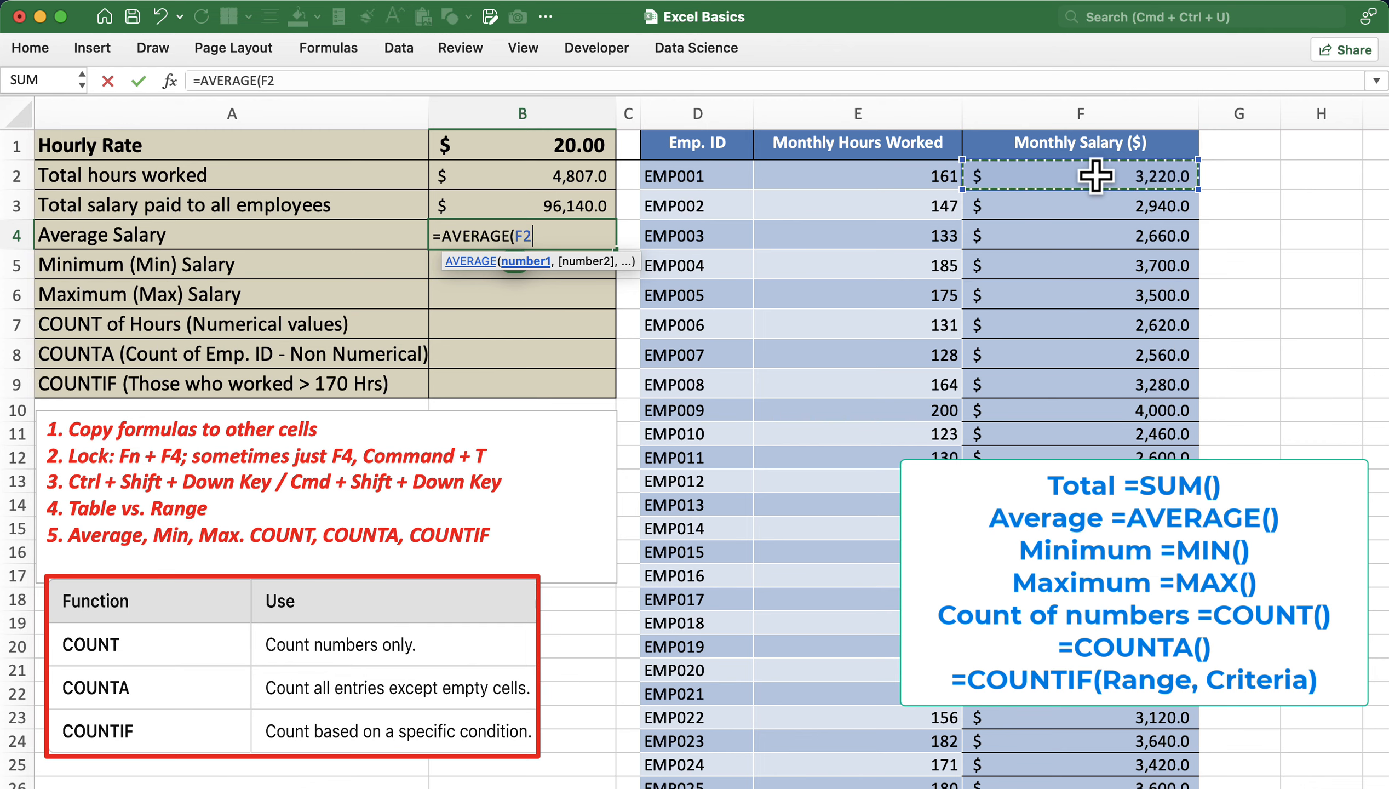
key(super+shift+Down)
text())
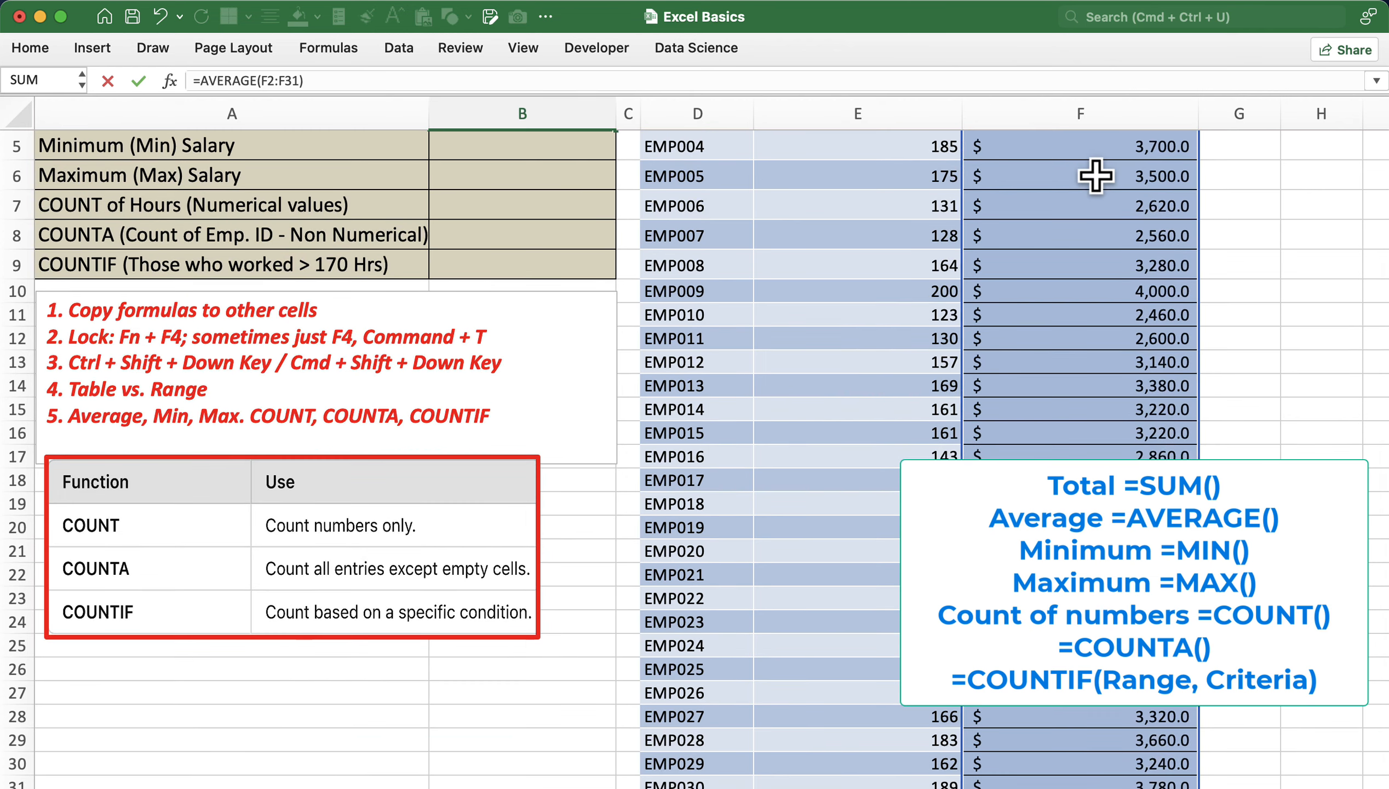
key(Return)
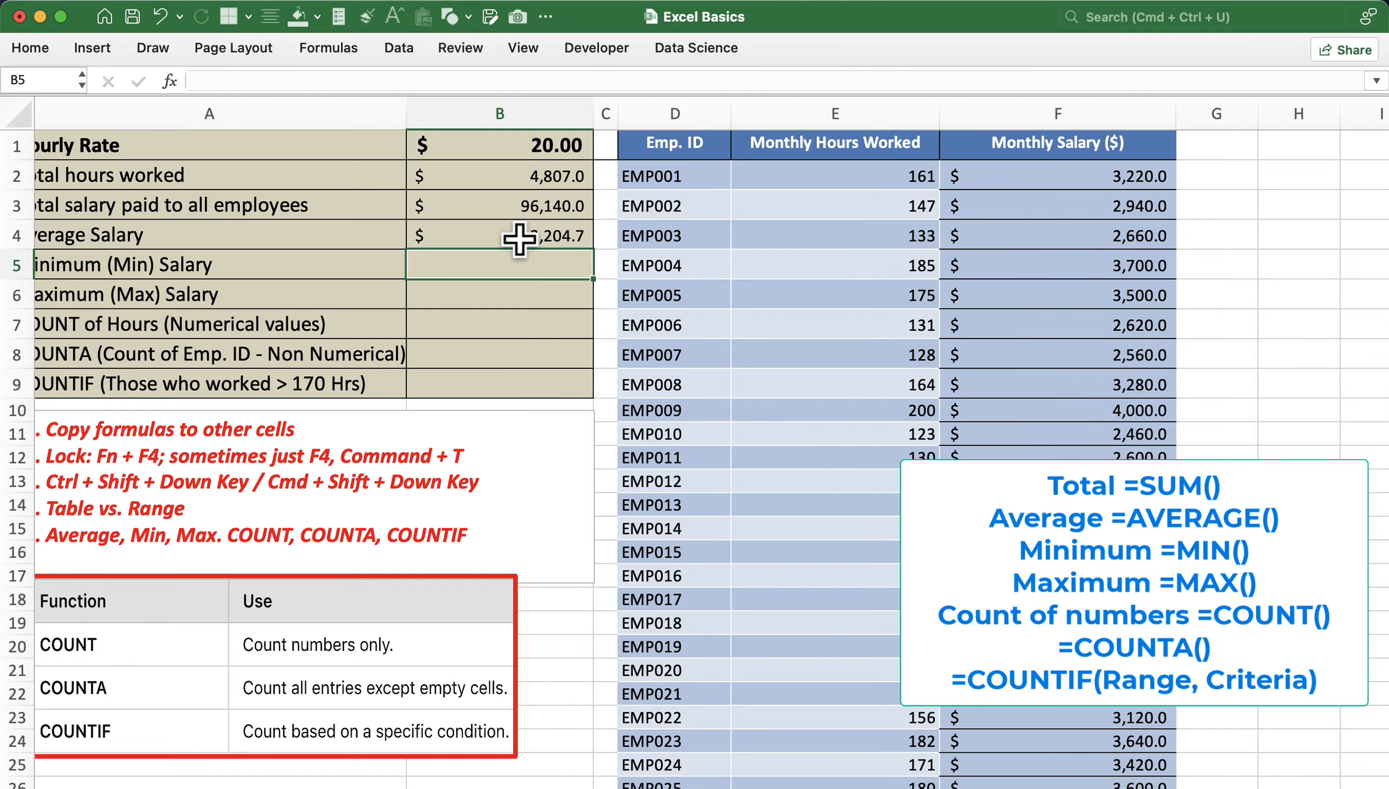
- Find the minimum employee salary in cell B5 with =MIN(F2:F31)
scroll(521, 239, down, 1)
click(510, 218)
click(508, 245)
text(=)
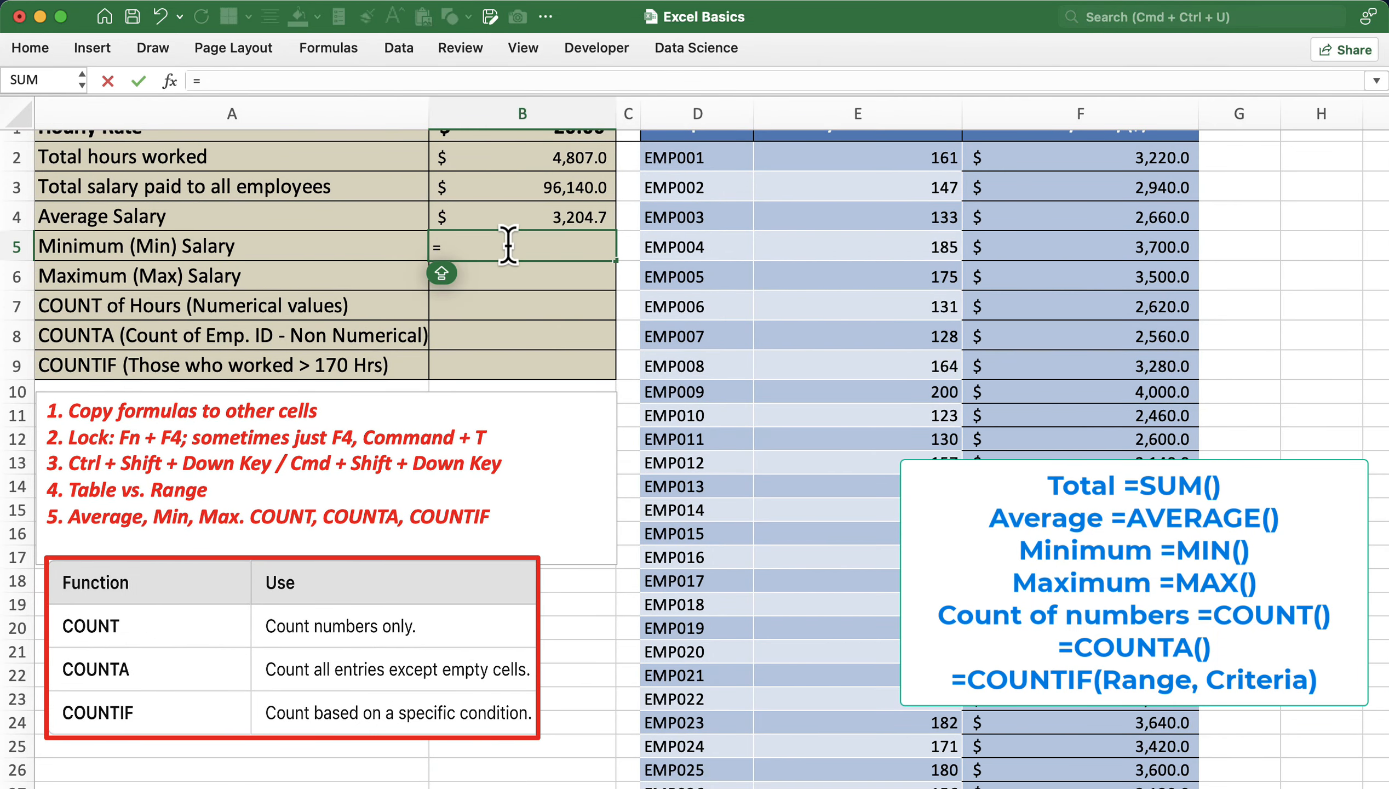
text(MIN()
click(1143, 157)
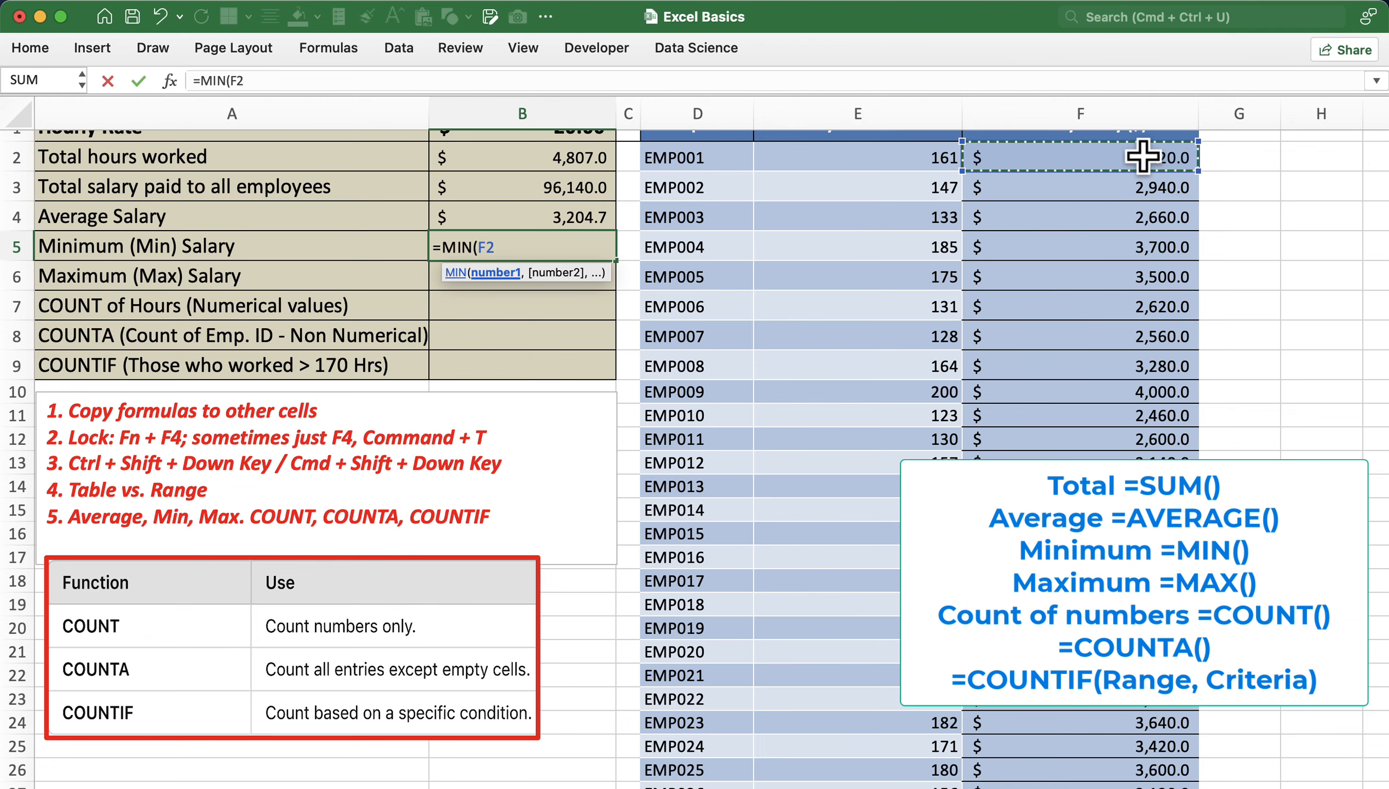
key(shift+super+Down)
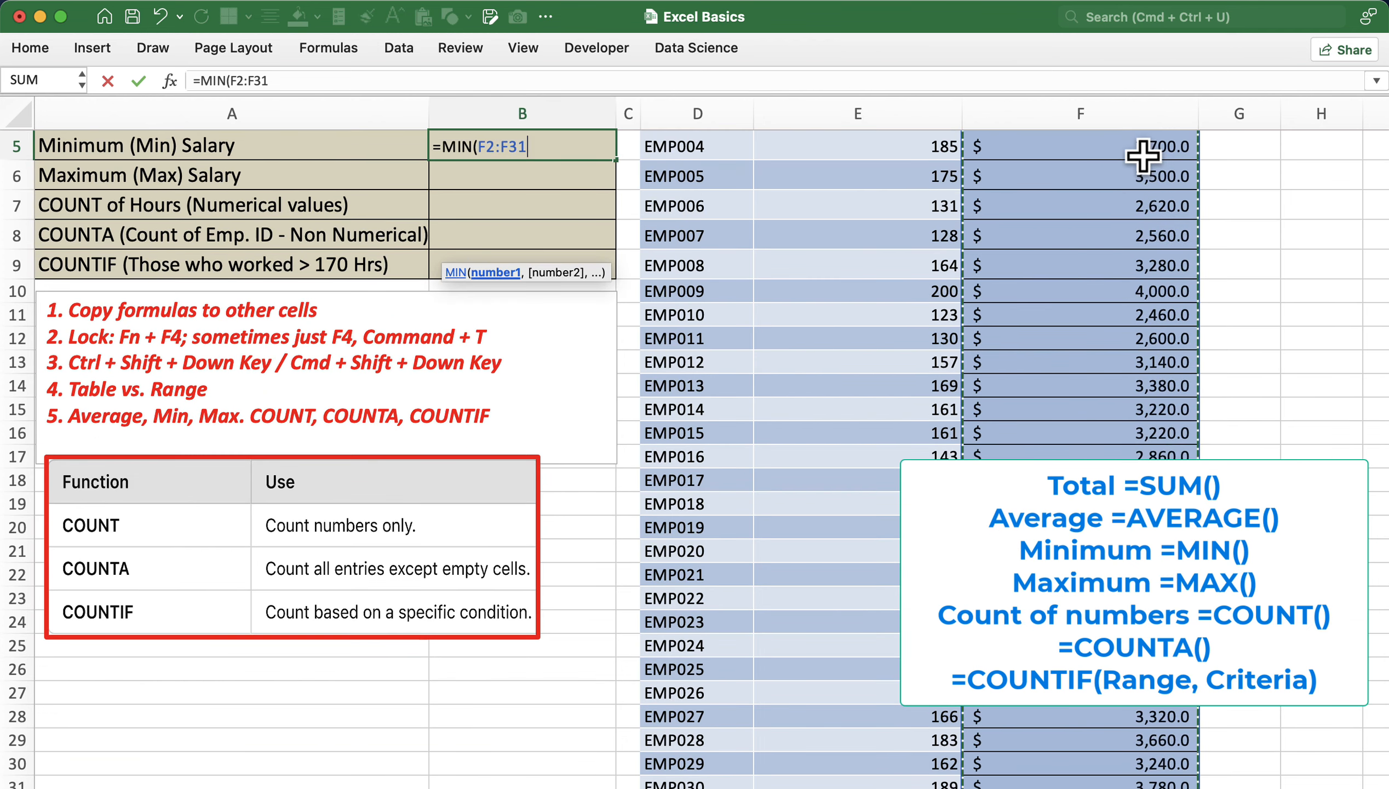
text())
key(Return)
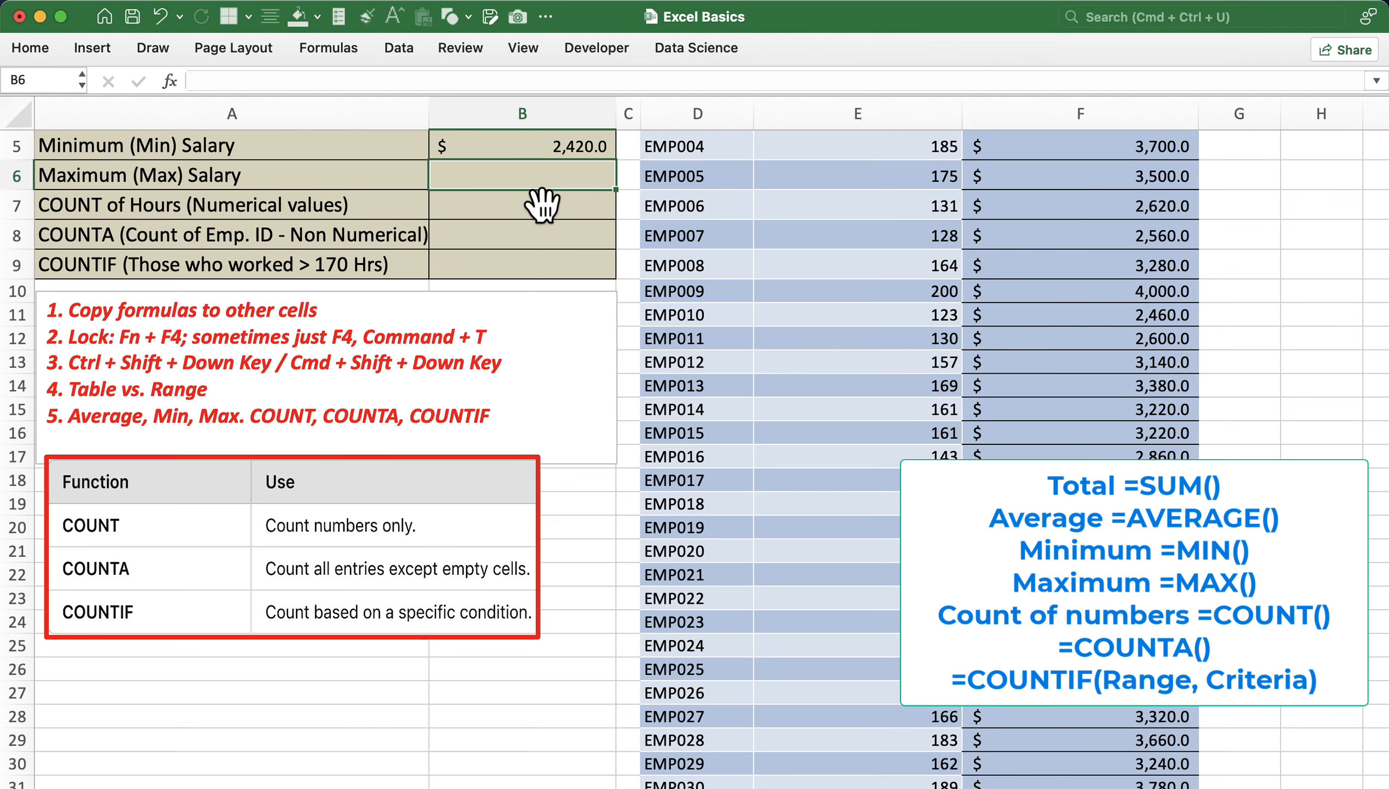
- Find the maximum employee salary in cell B6 with =MAX(F2:F31)
text(=MAX()
scroll(542, 205, up, 3)
click(1096, 172)
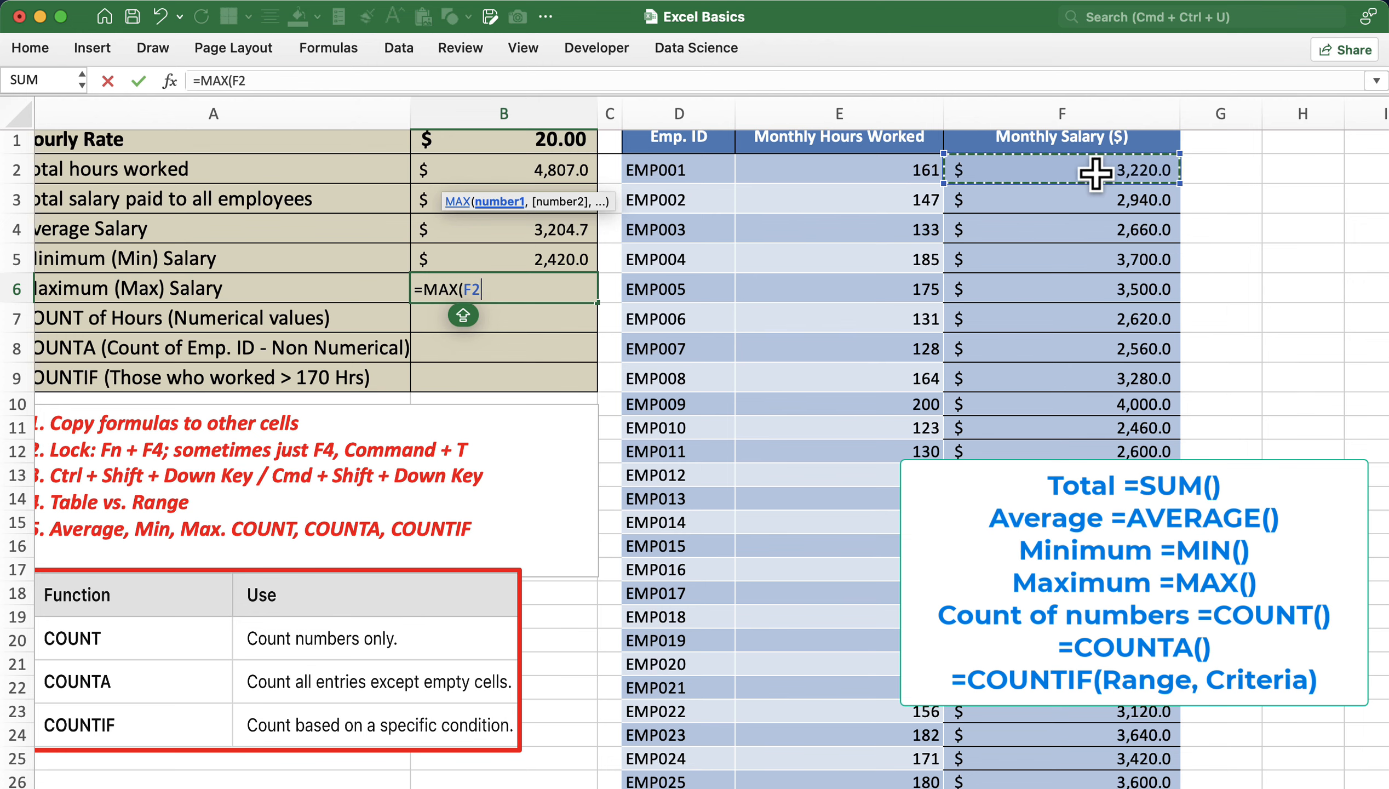
key(super+shift+Down)
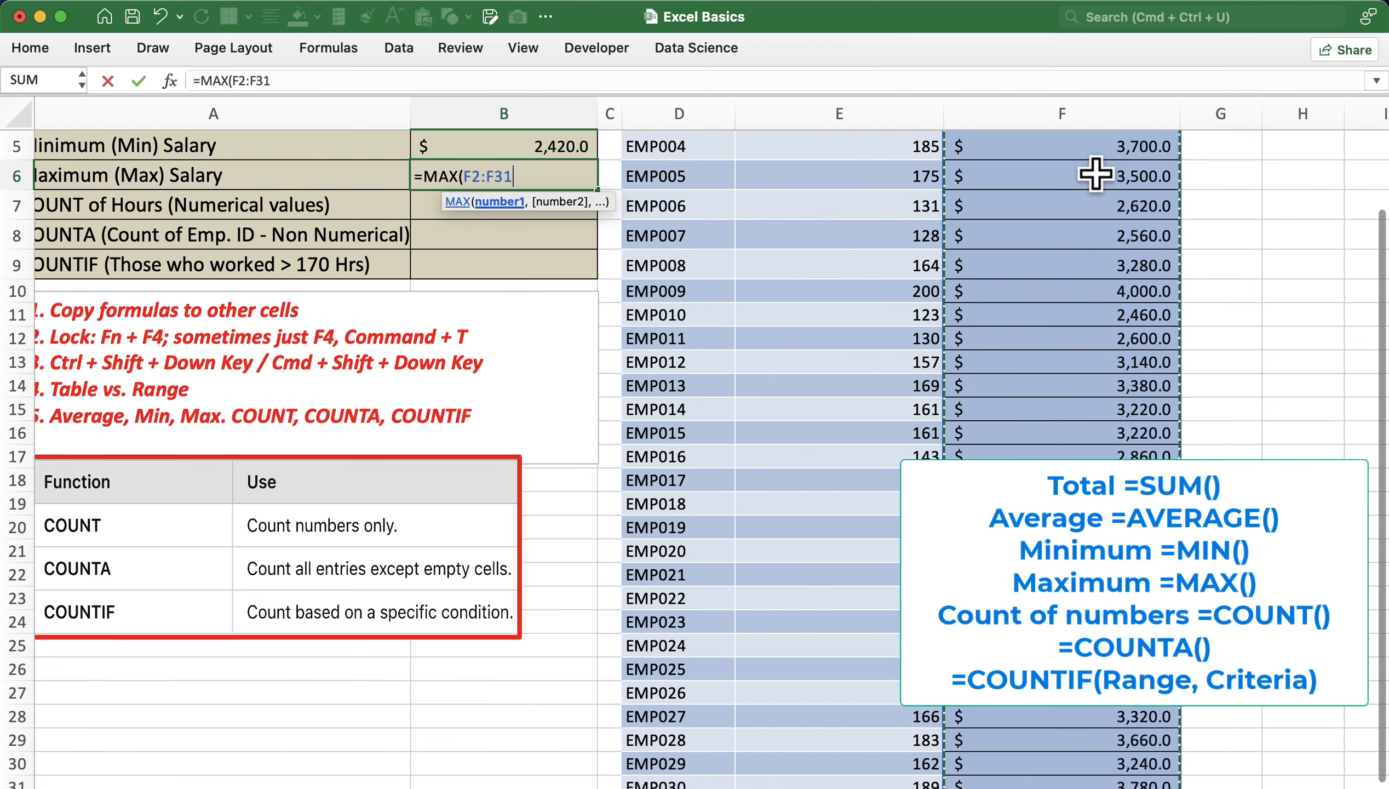
text())
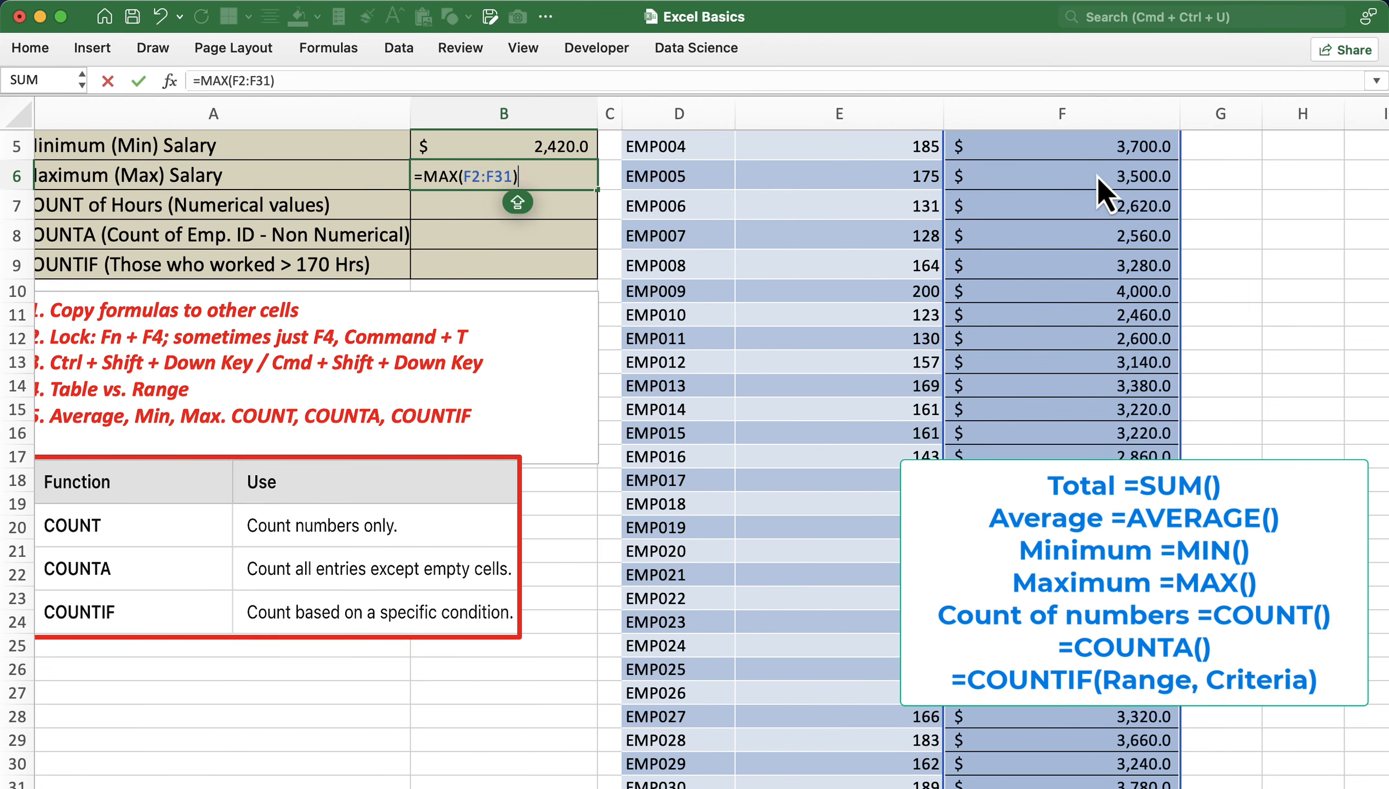
key(Return)
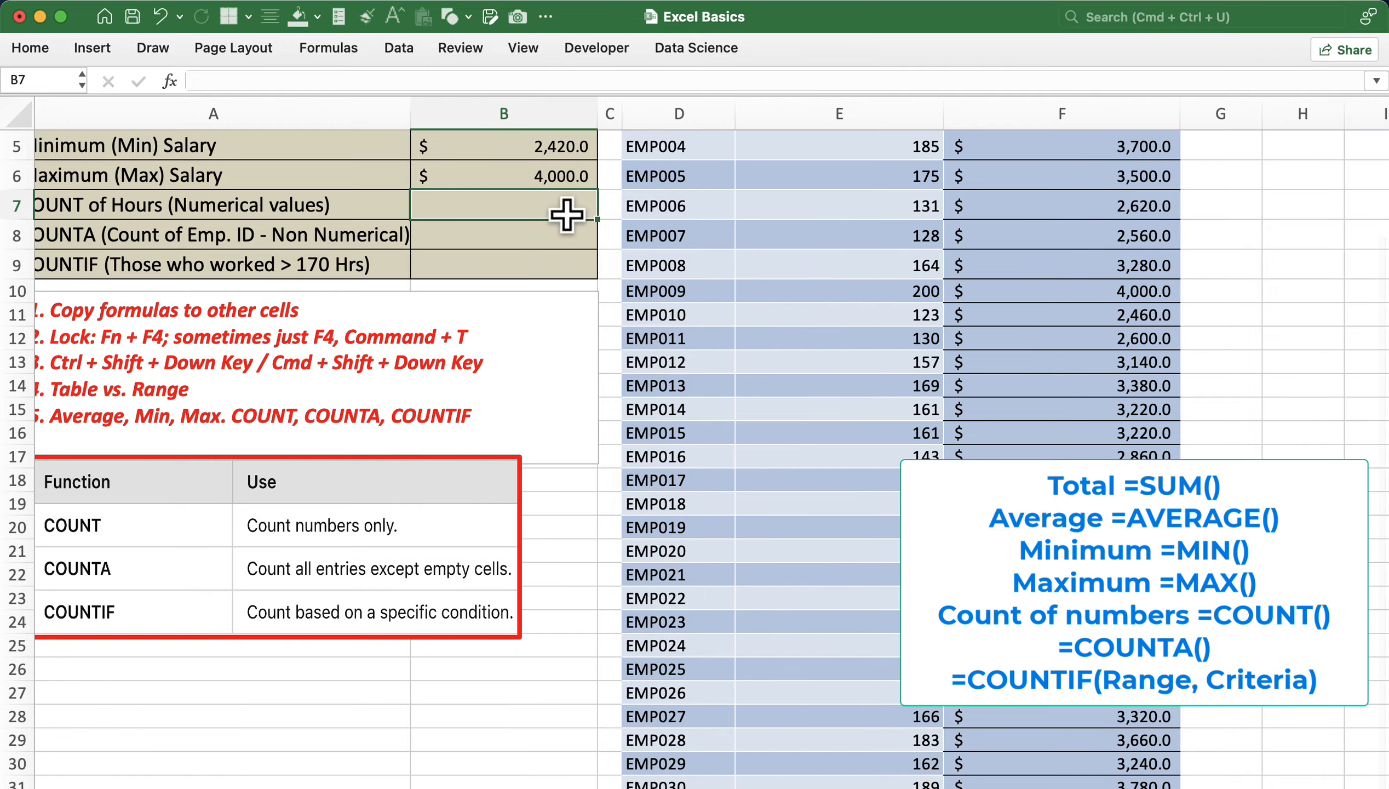
- Count the numerical entries in the Monthly Hours Worked column in cell B7 with =COUNT(E2:E31)
scroll(566, 214, left, 1)
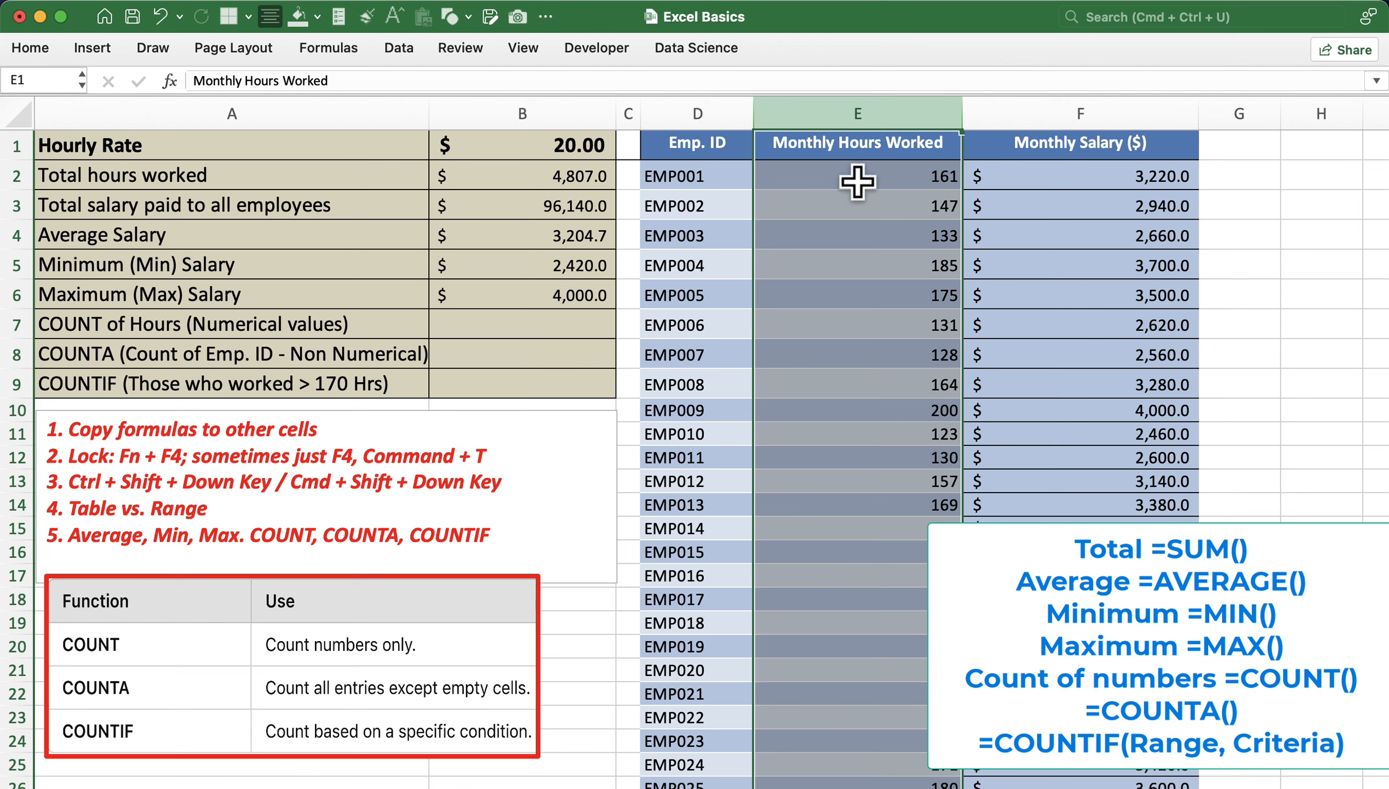
click(881, 175)
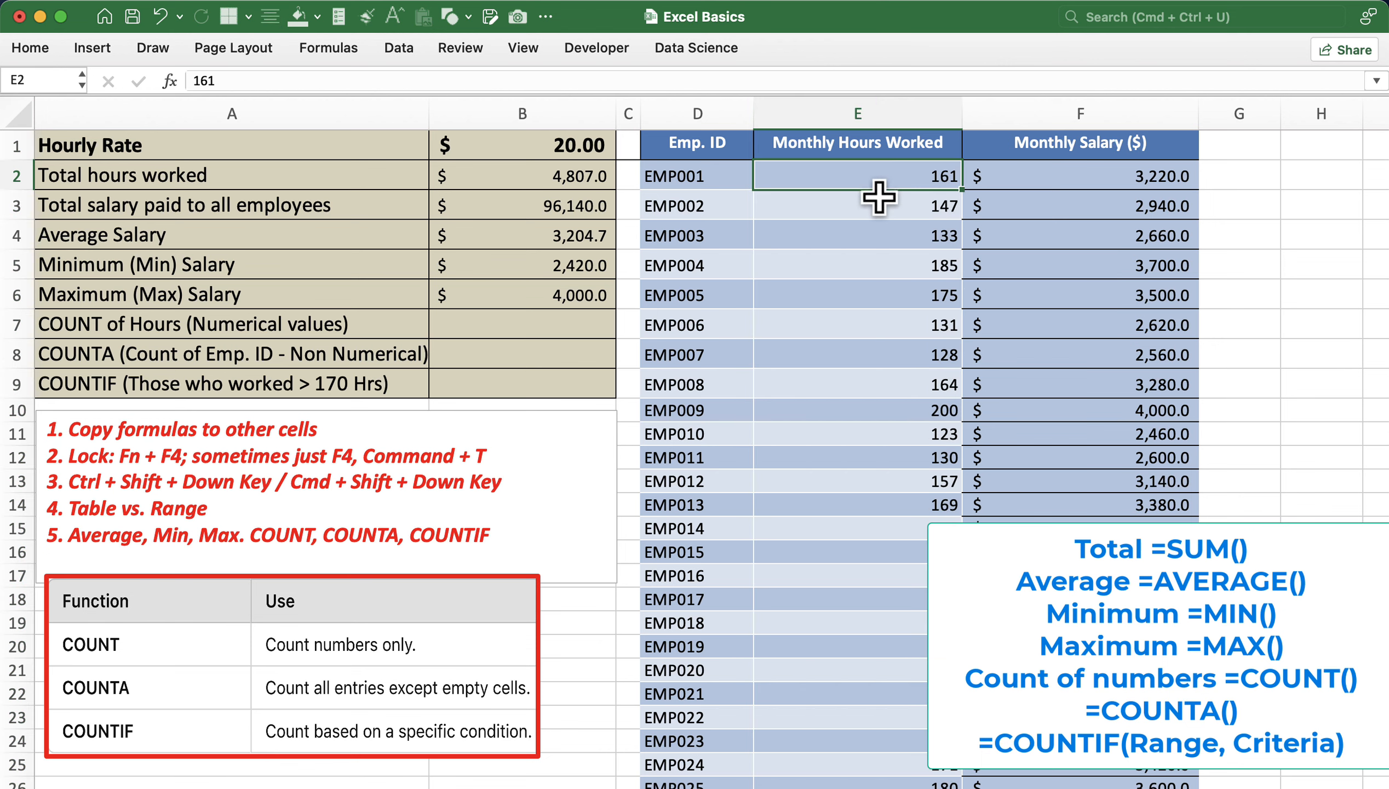
click(881, 206)
click(881, 266)
click(518, 331)
text(=)
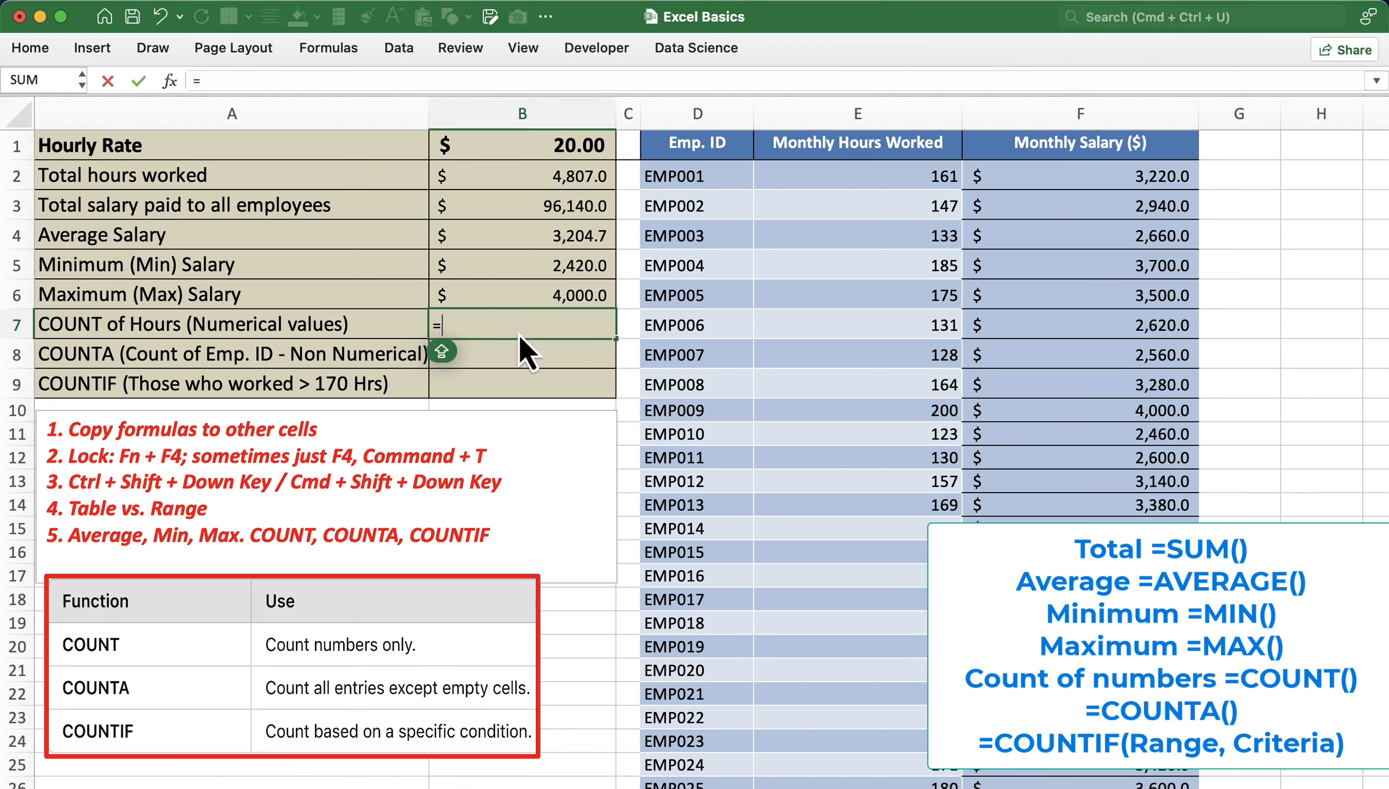
text(COUNT()
click(863, 173)
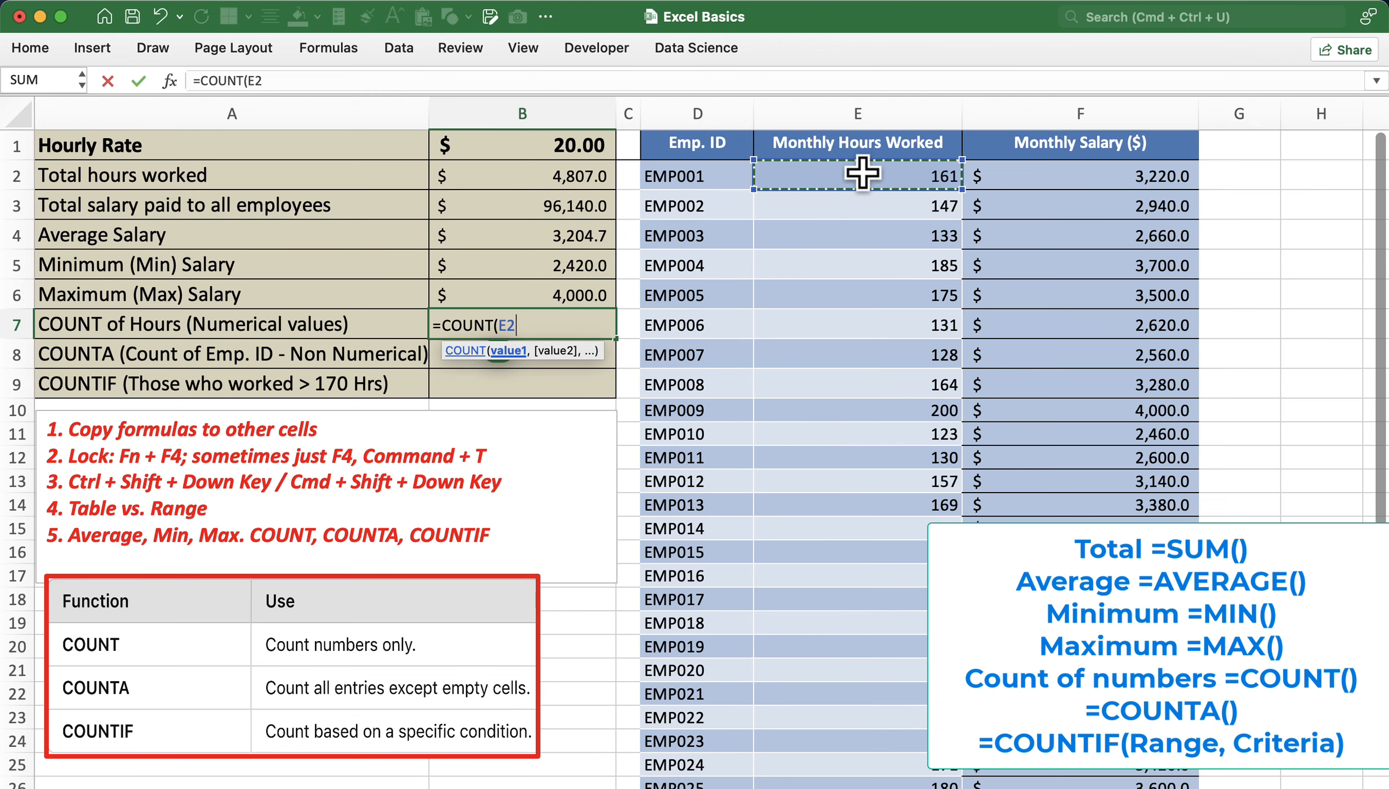
key(super+shift+Down)
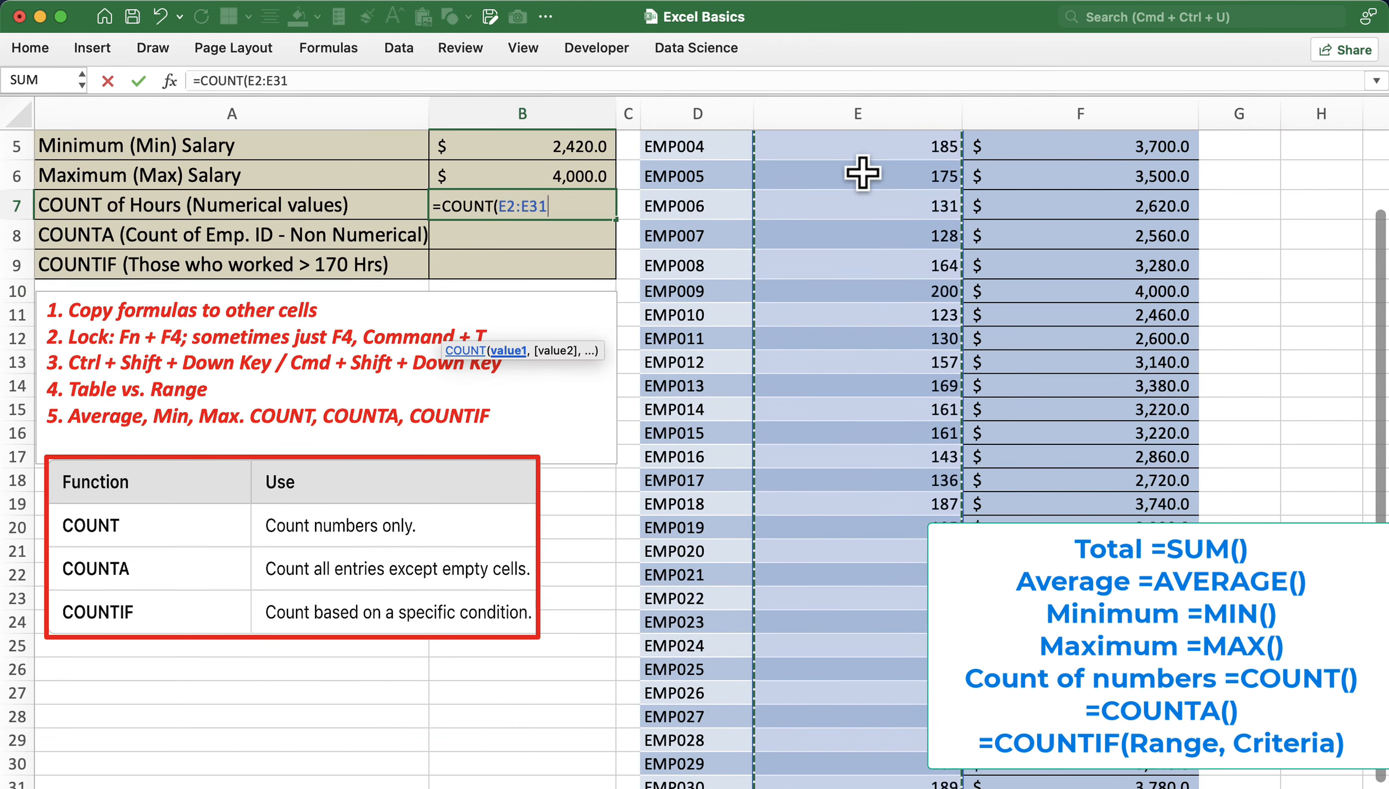
text())
key(Return)
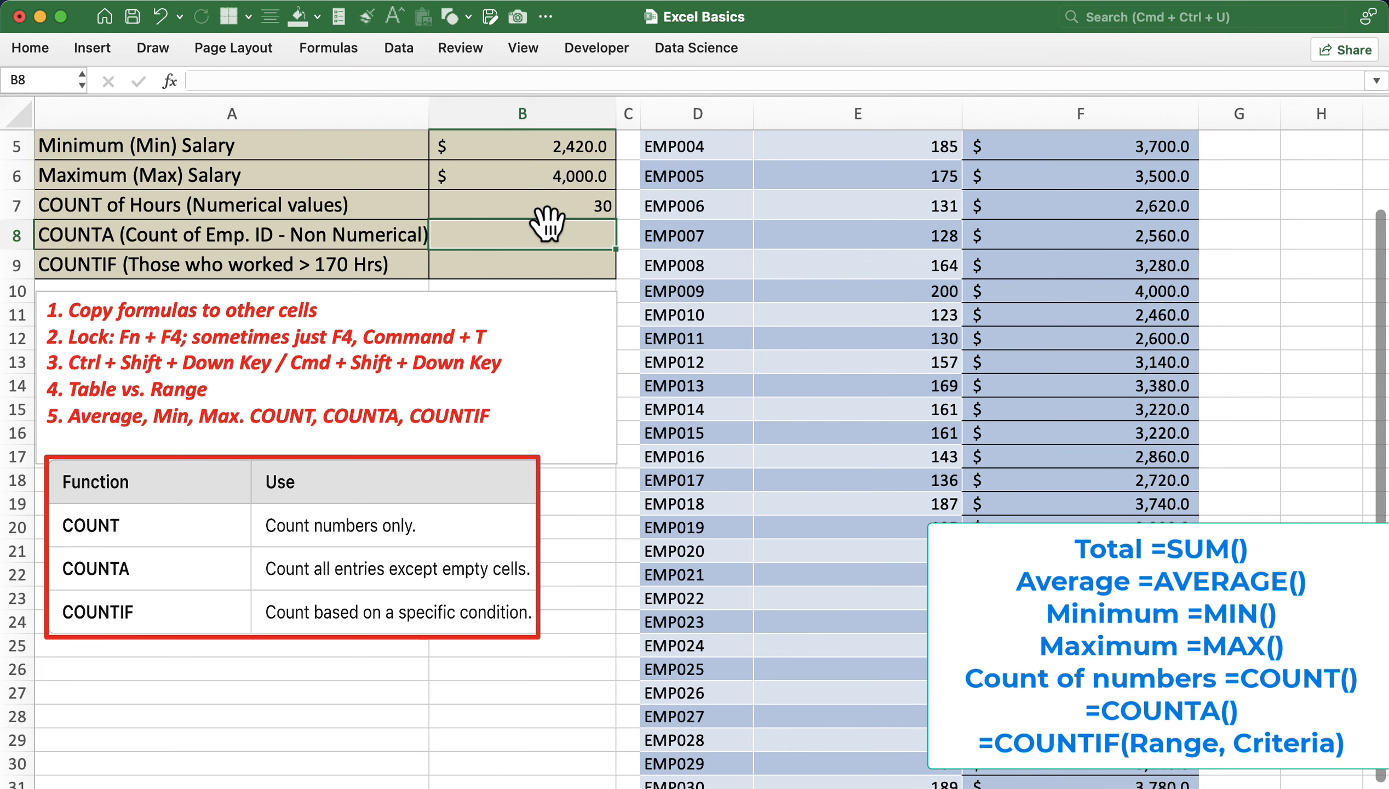
- Check the hours column down to the last employee in row 31 to verify the count, and select the COUNTA cell B8
scroll(856, 373, up, 4)
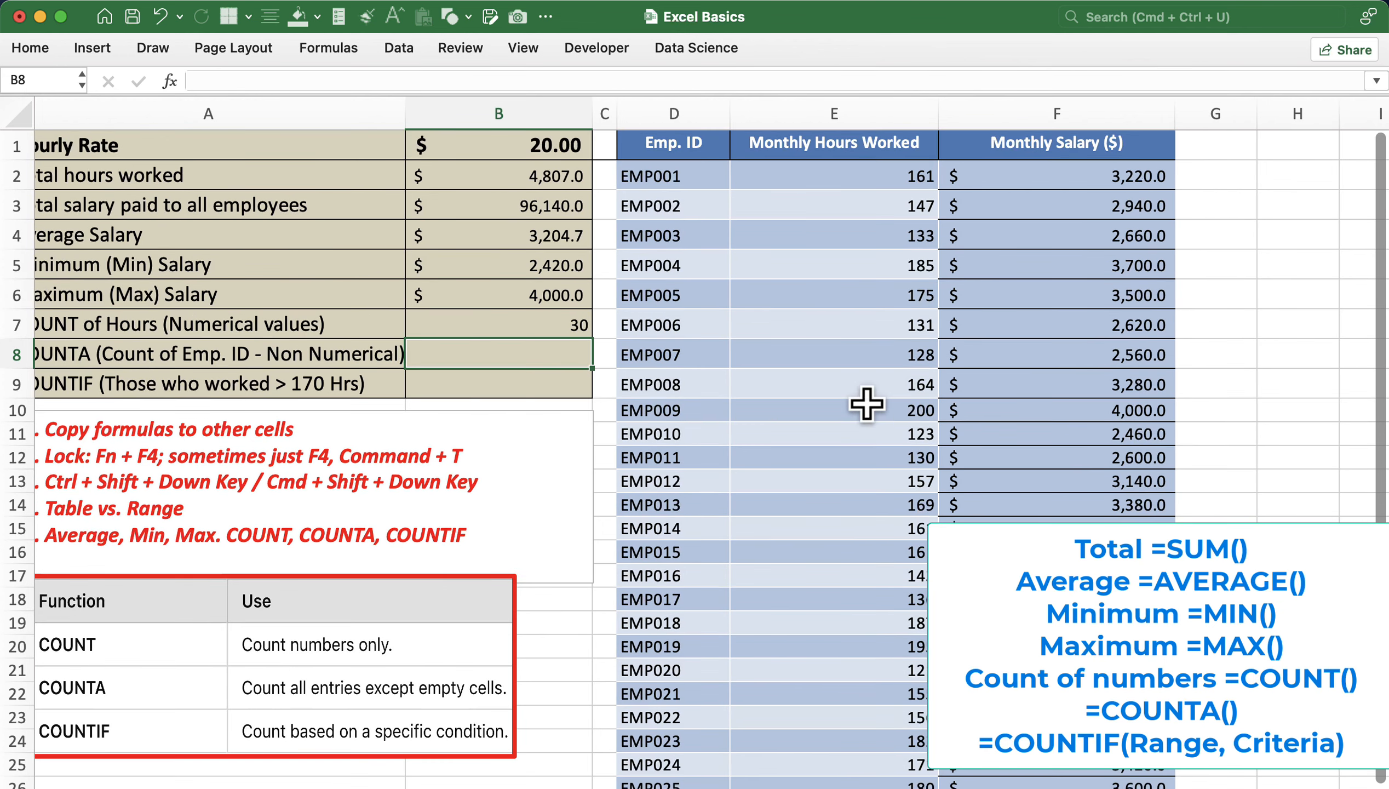
click(838, 107)
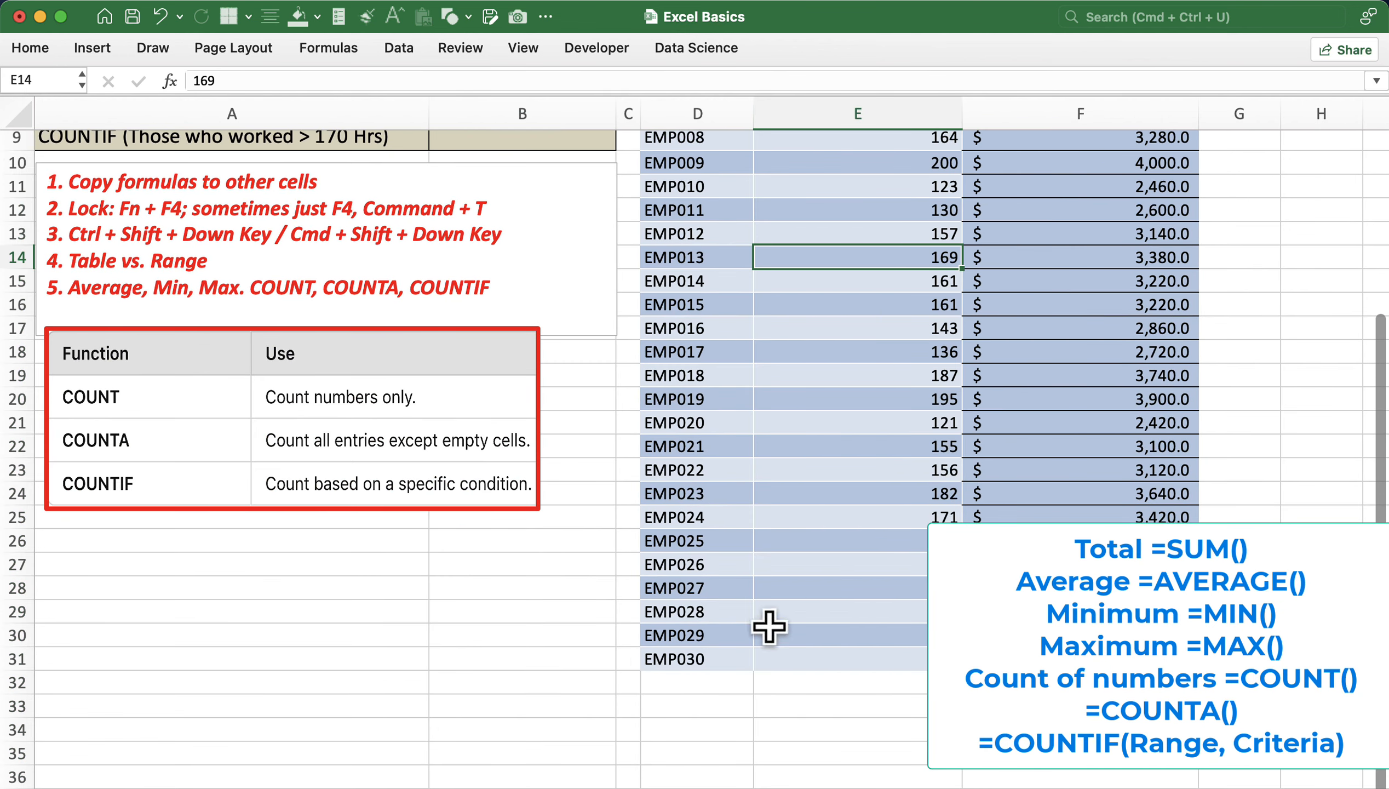
click(12, 658)
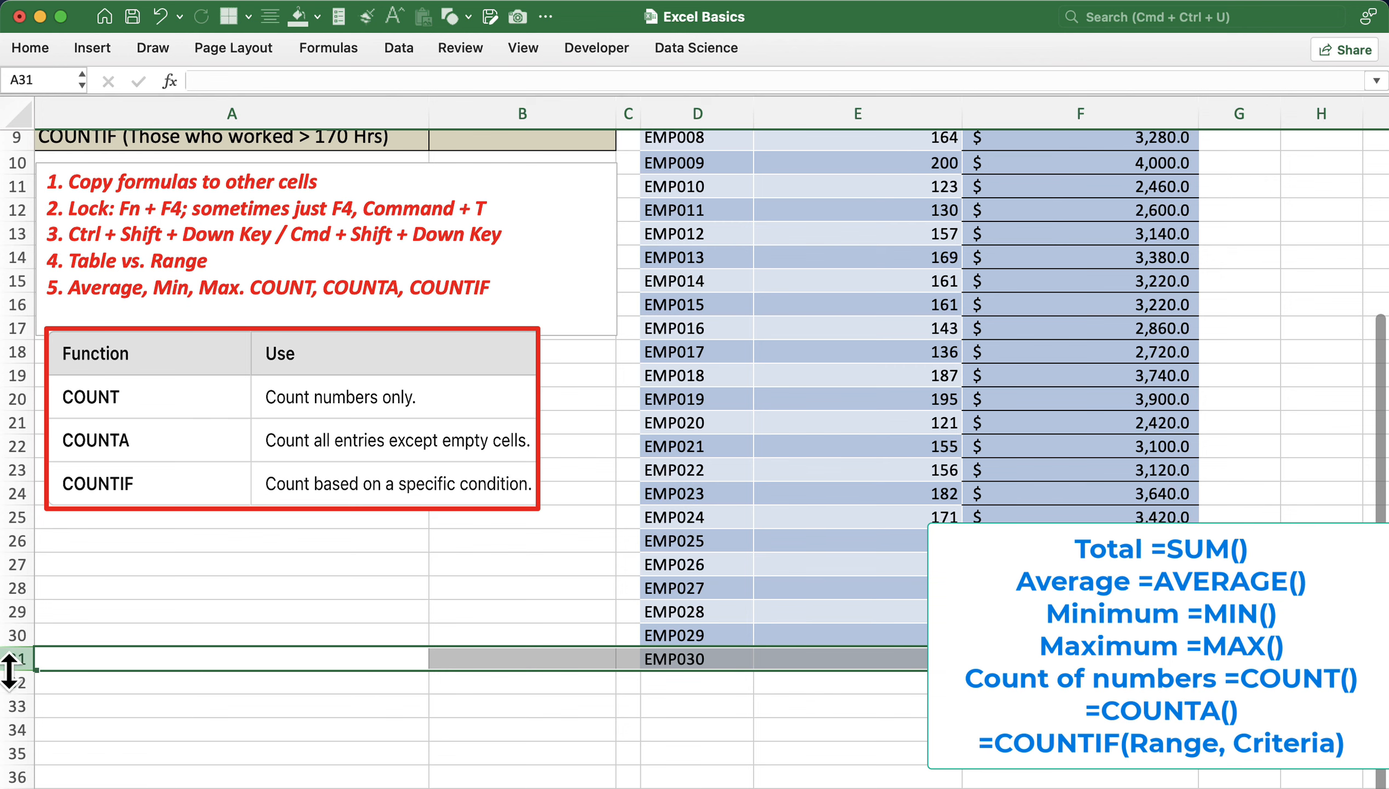
scroll(335, 584, up, 5)
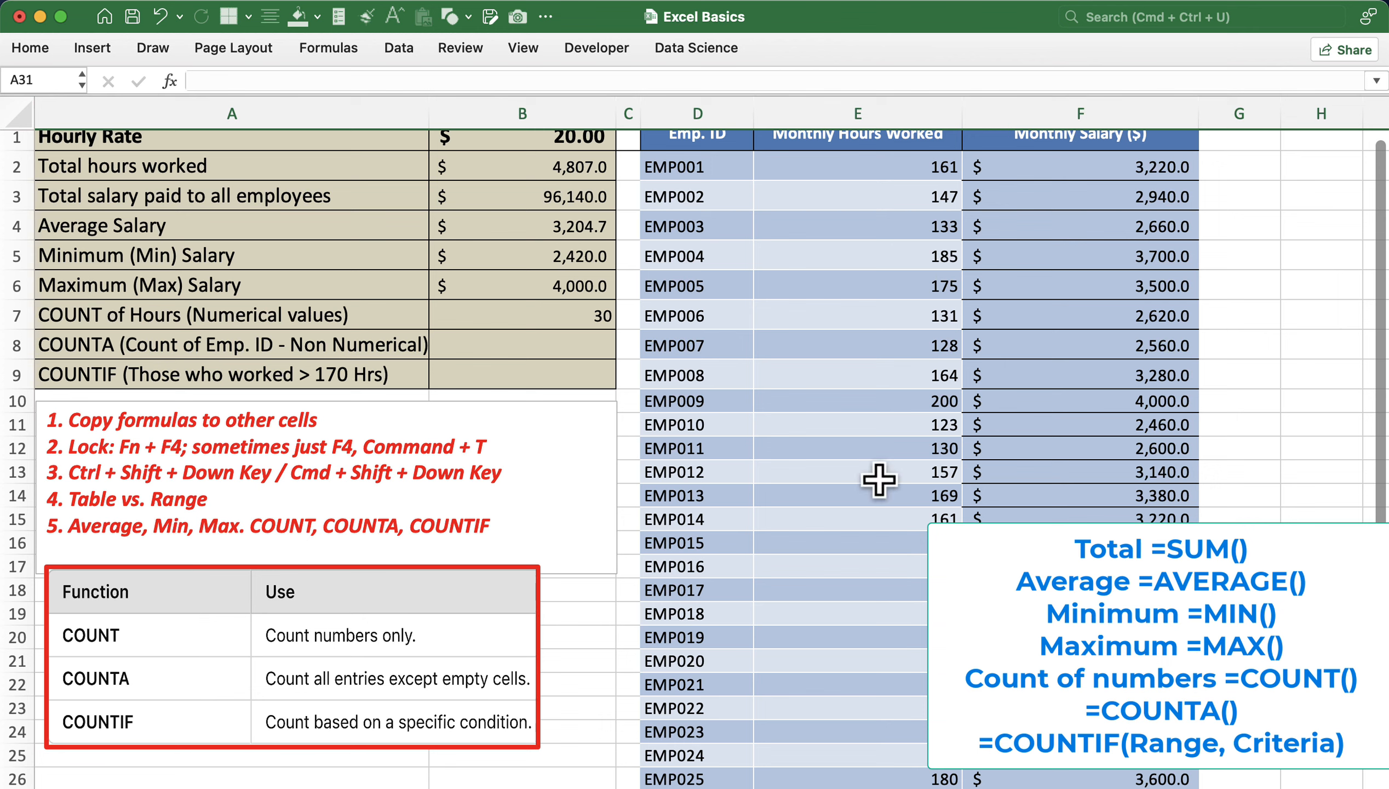
click(521, 344)
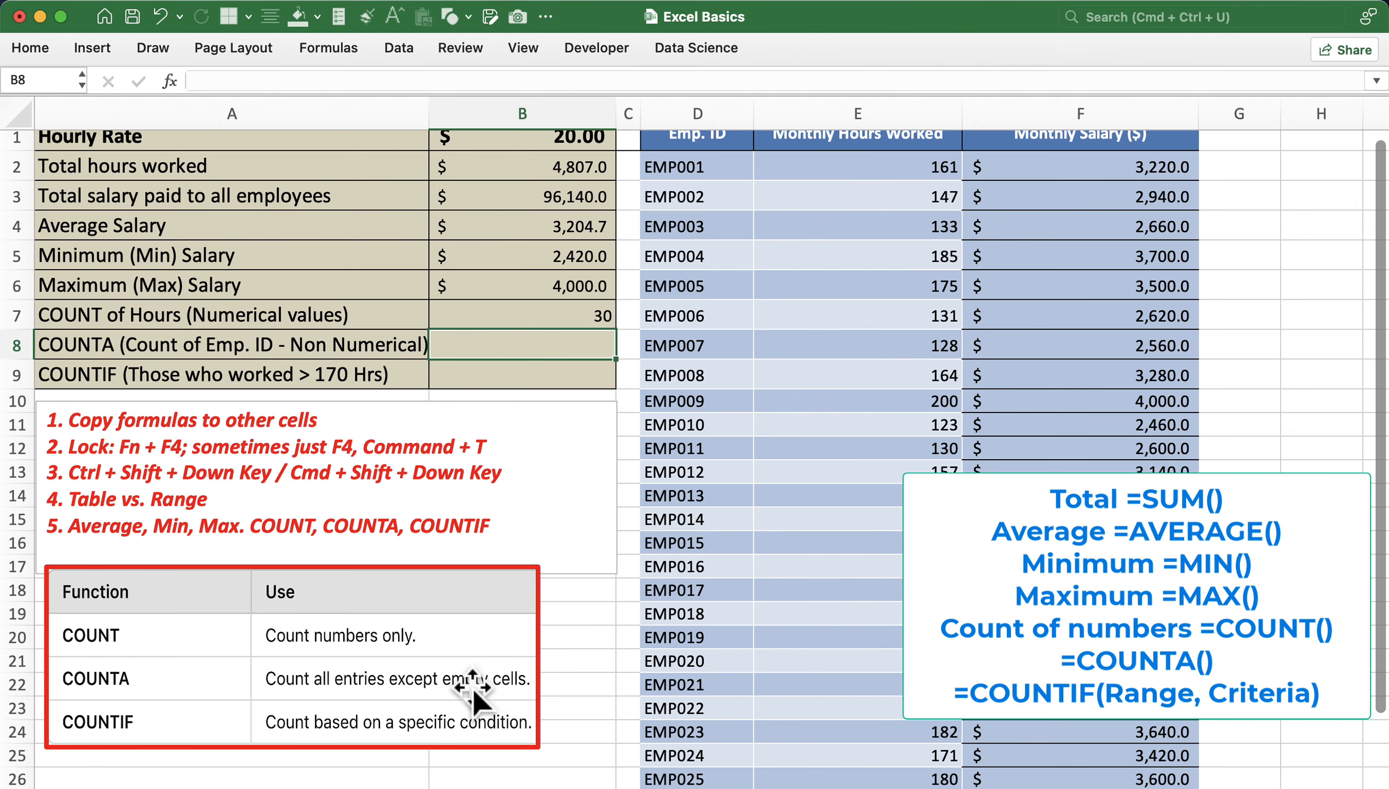
- Count the non-numerical Emp. ID entries in cell B8 with =COUNTA(D2:D31)
click(686, 105)
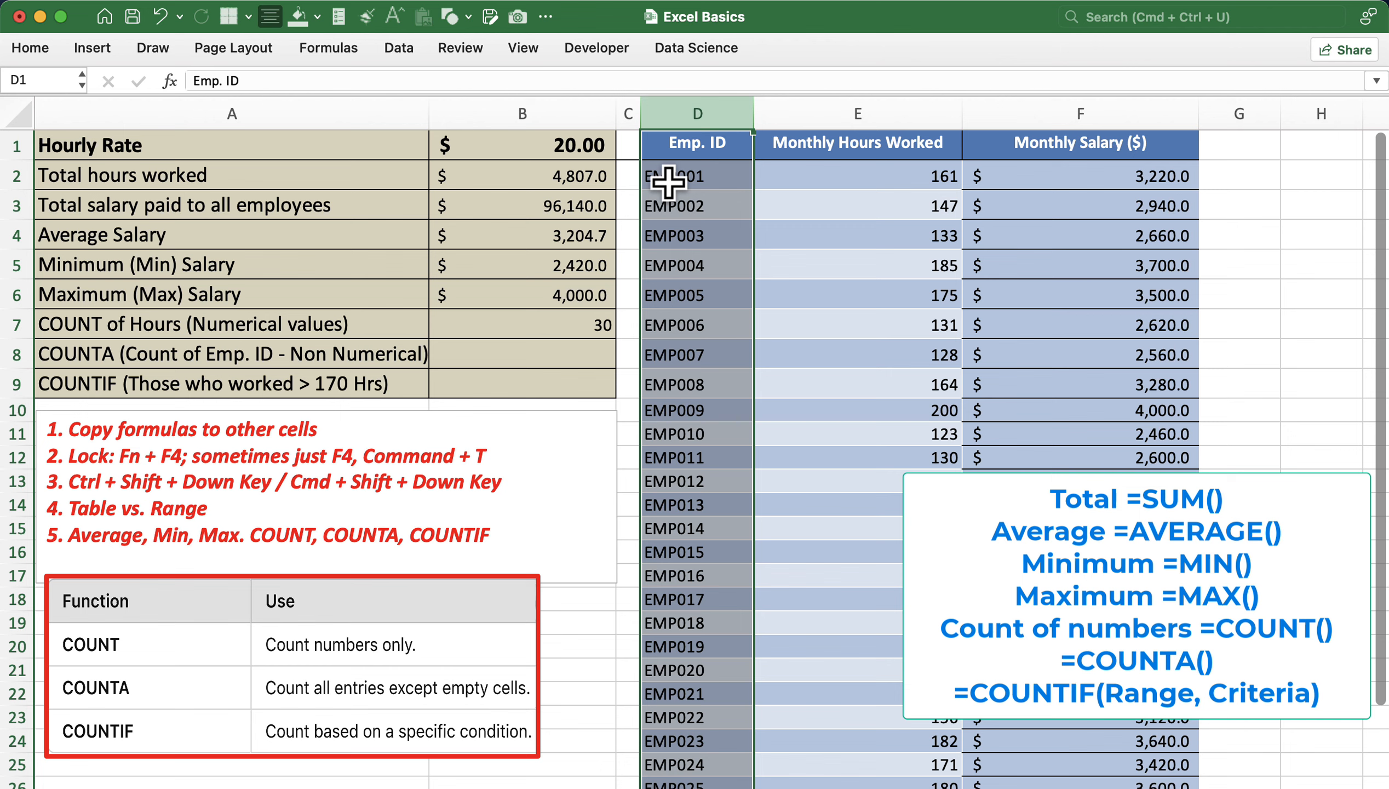
click(558, 356)
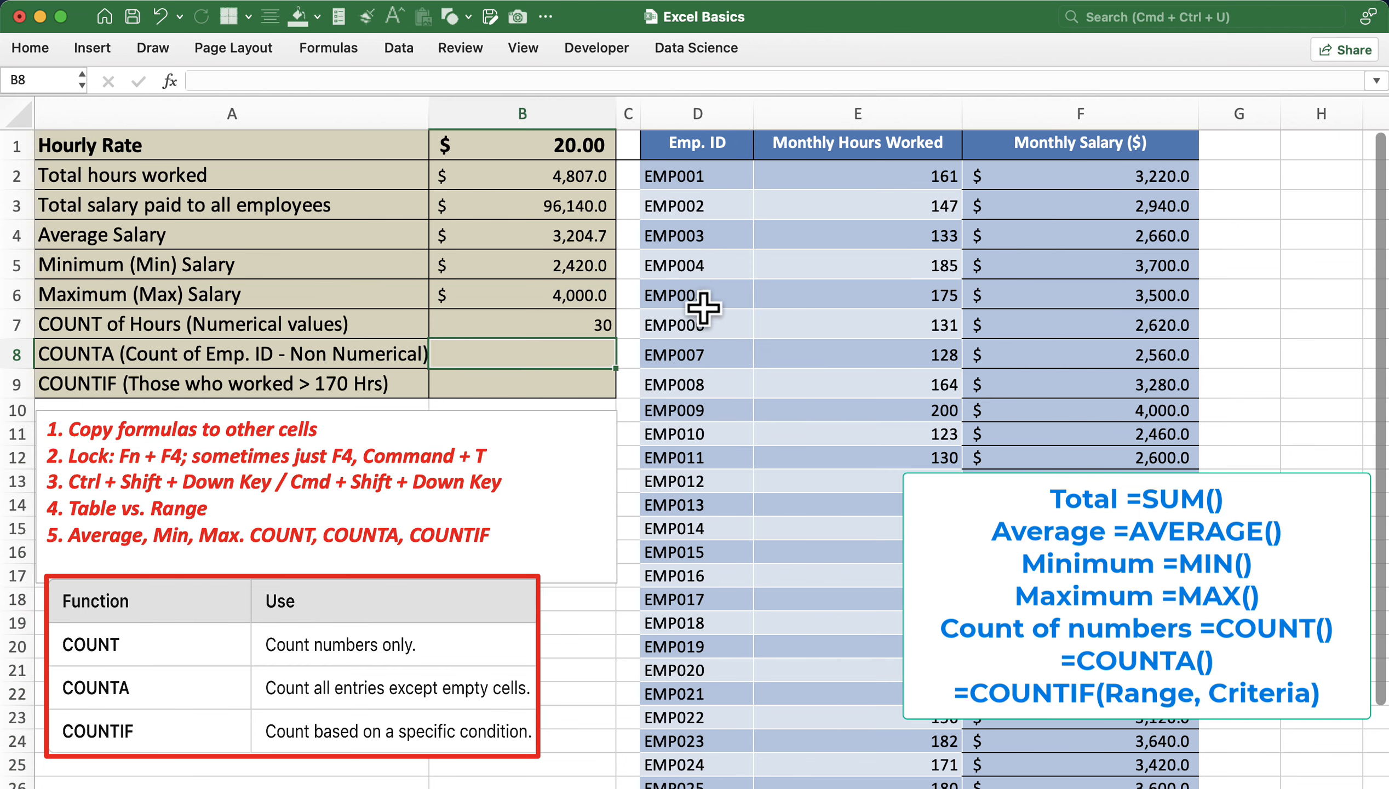
text(=COUNTA()
click(680, 176)
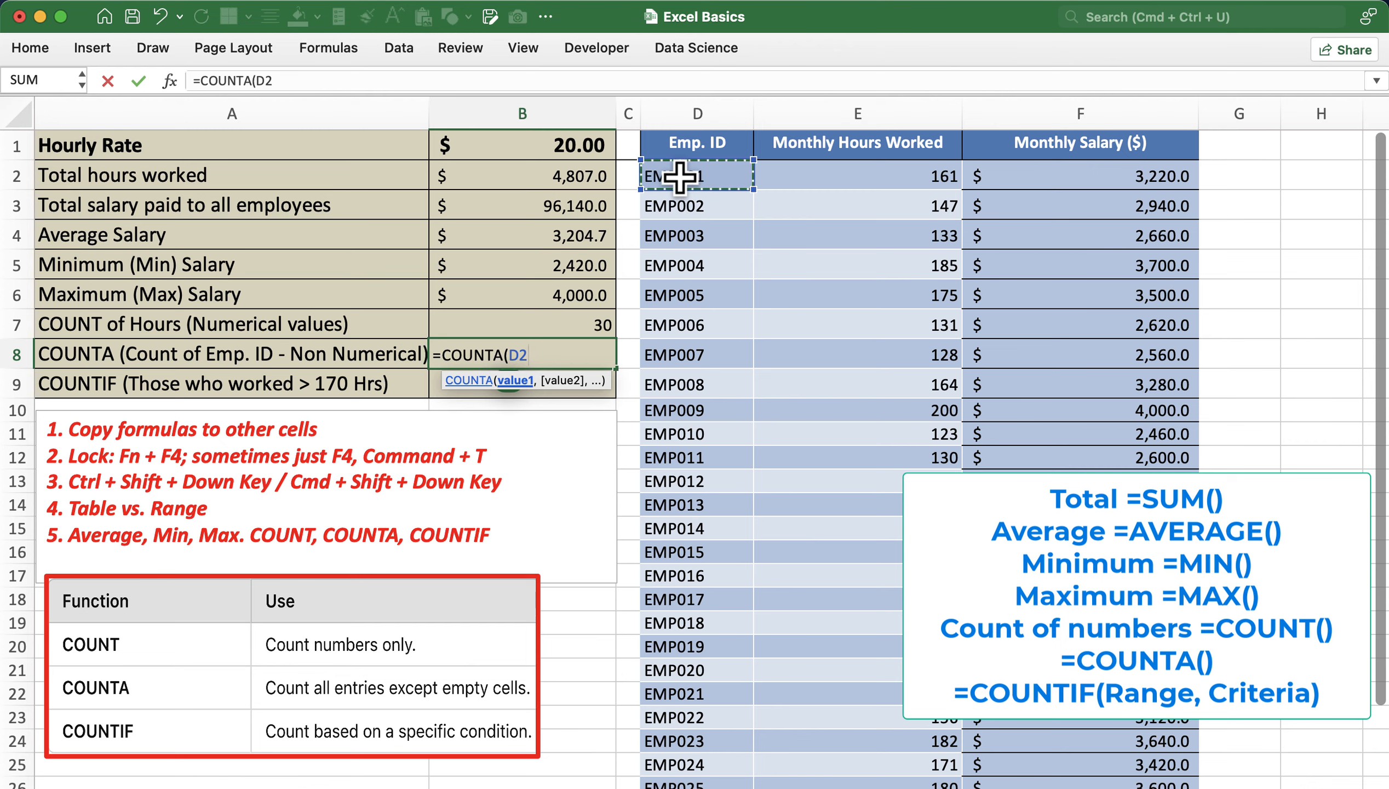
key(super+shift+Down)
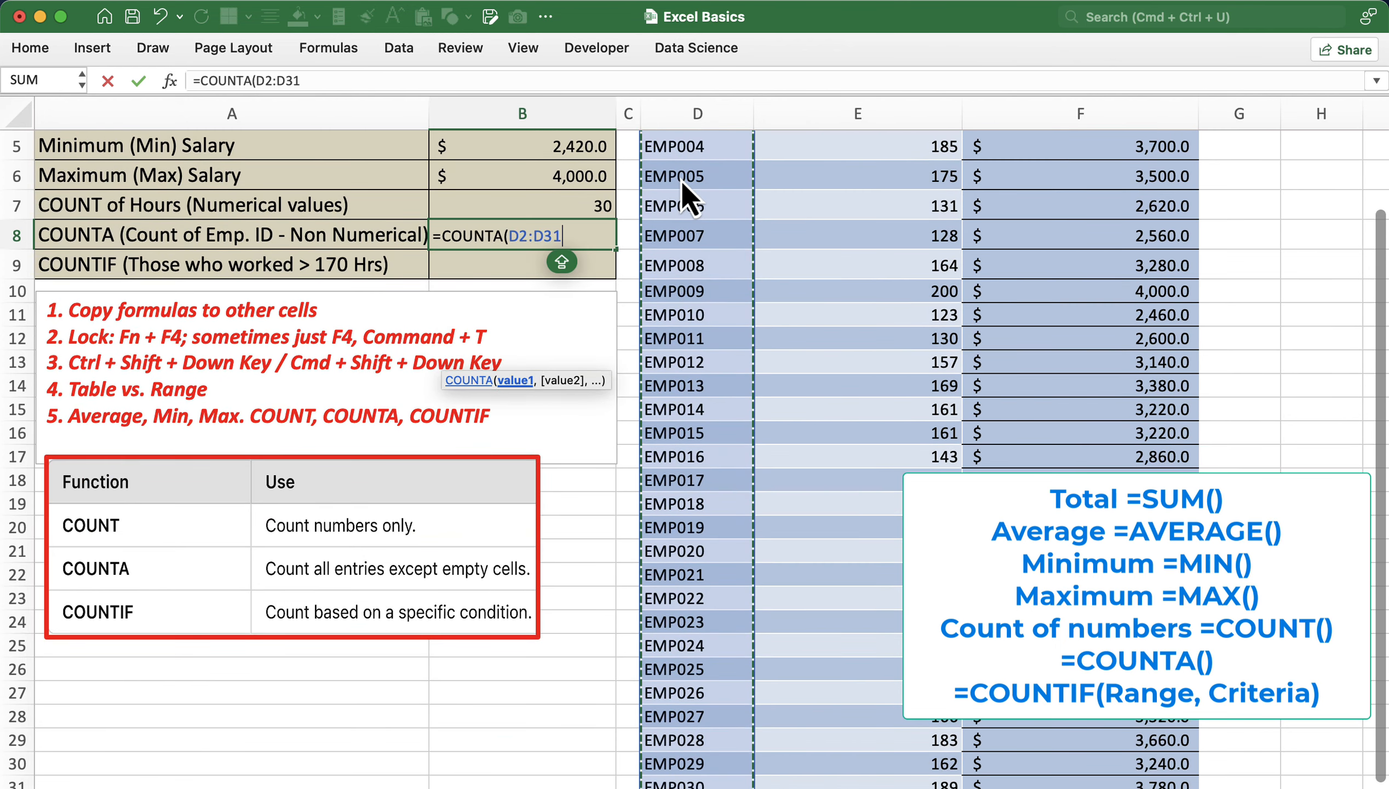
text())
key(Return)
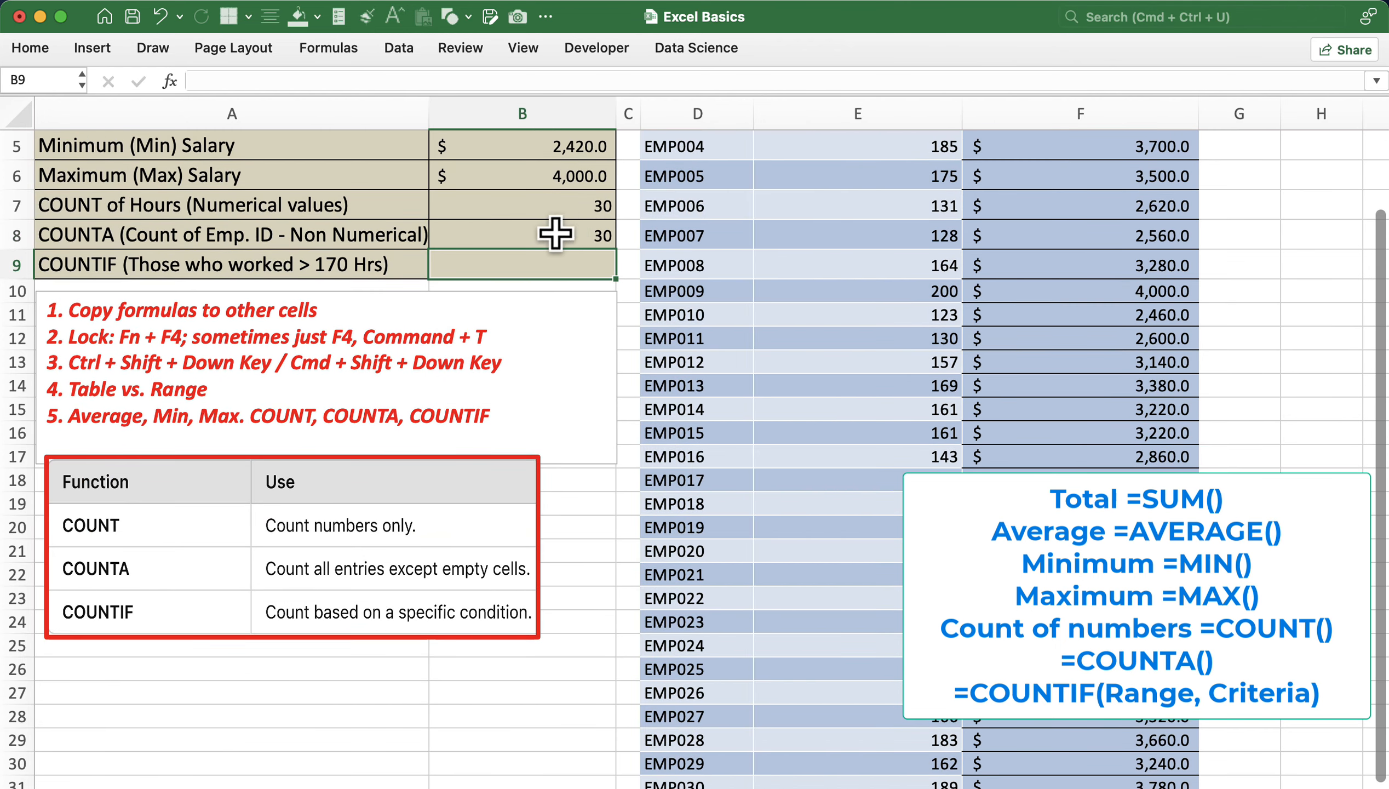
- Compare the Emp. ID and Monthly Hours Worked columns with the COUNTIF row, checking which hours exceed 170
click(698, 114)
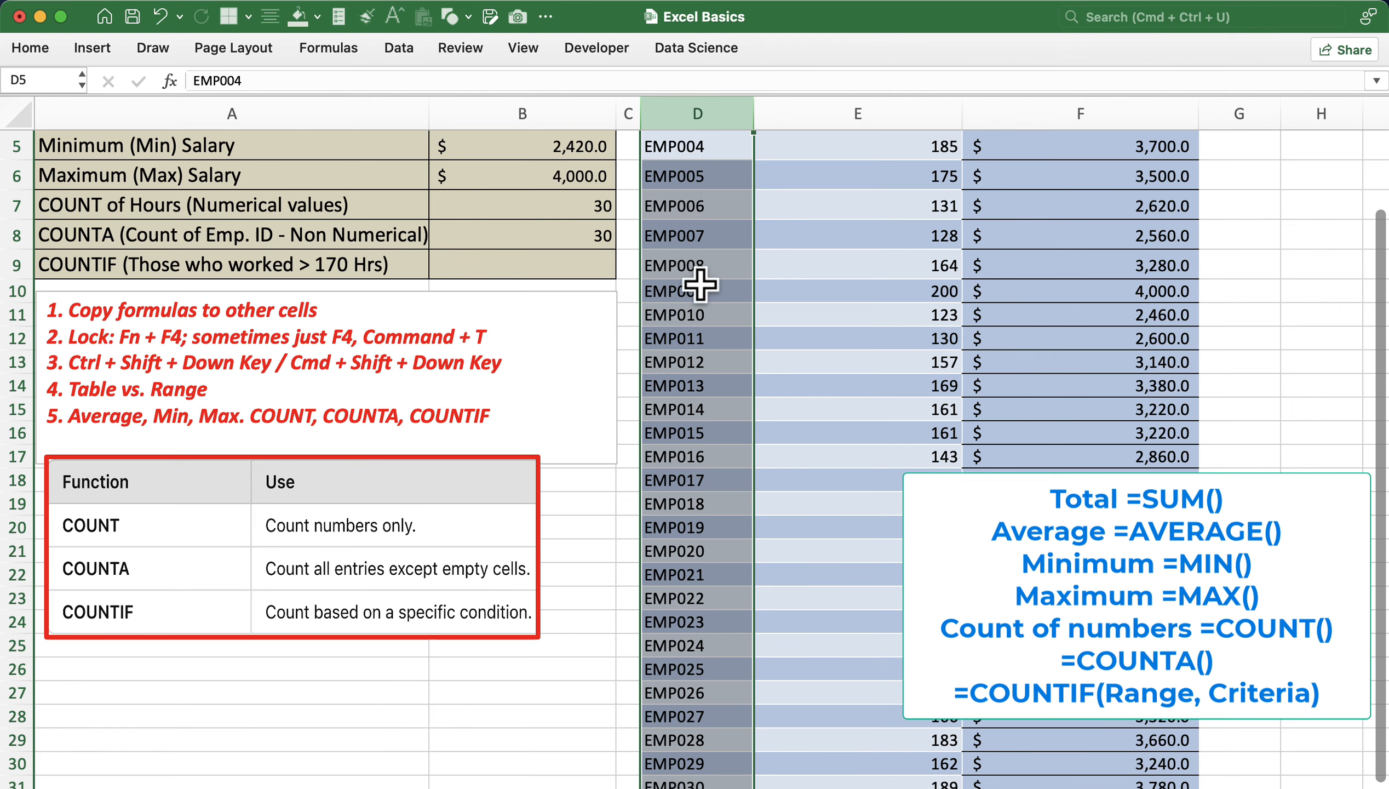
scroll(862, 341, up, 3)
click(853, 113)
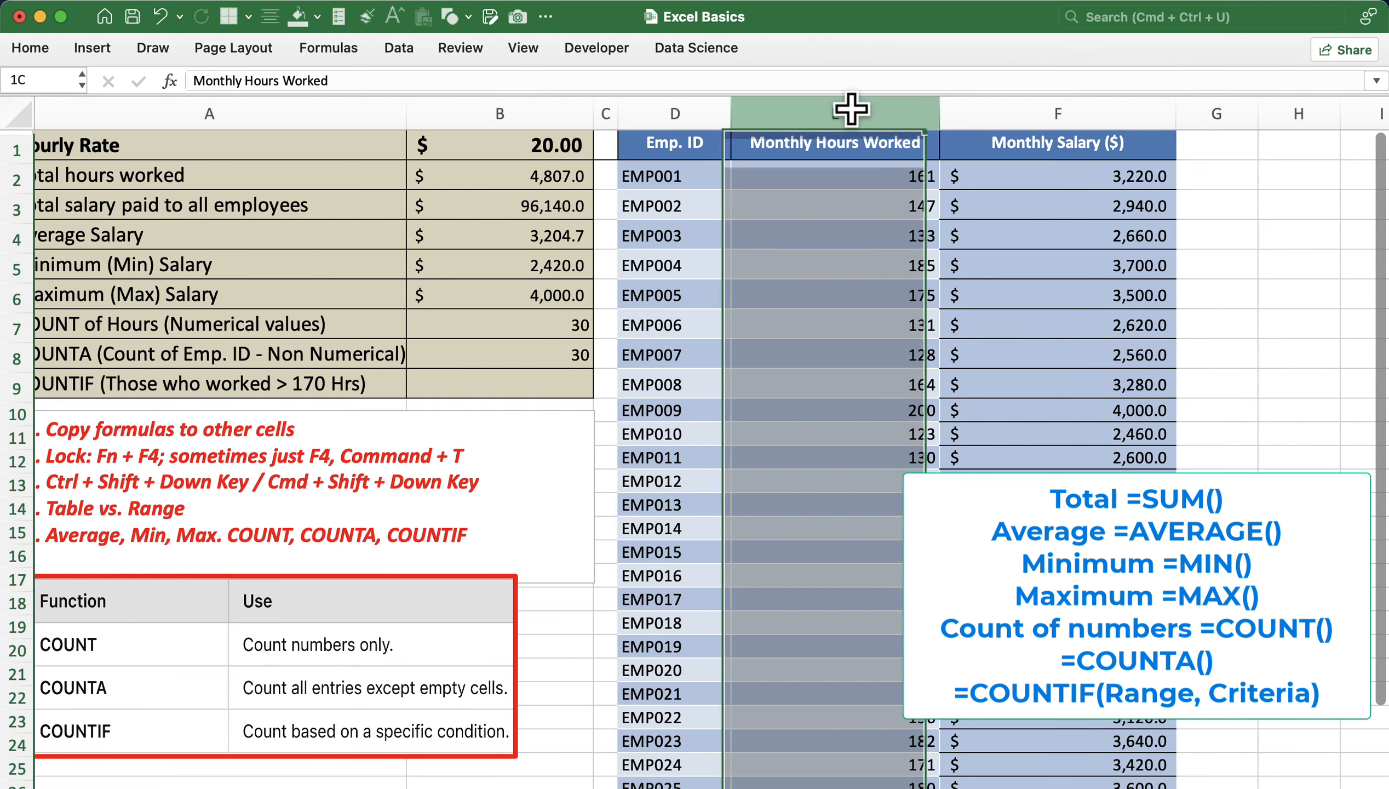
scroll(716, 248, down, 1)
scroll(717, 248, left, 1)
click(513, 356)
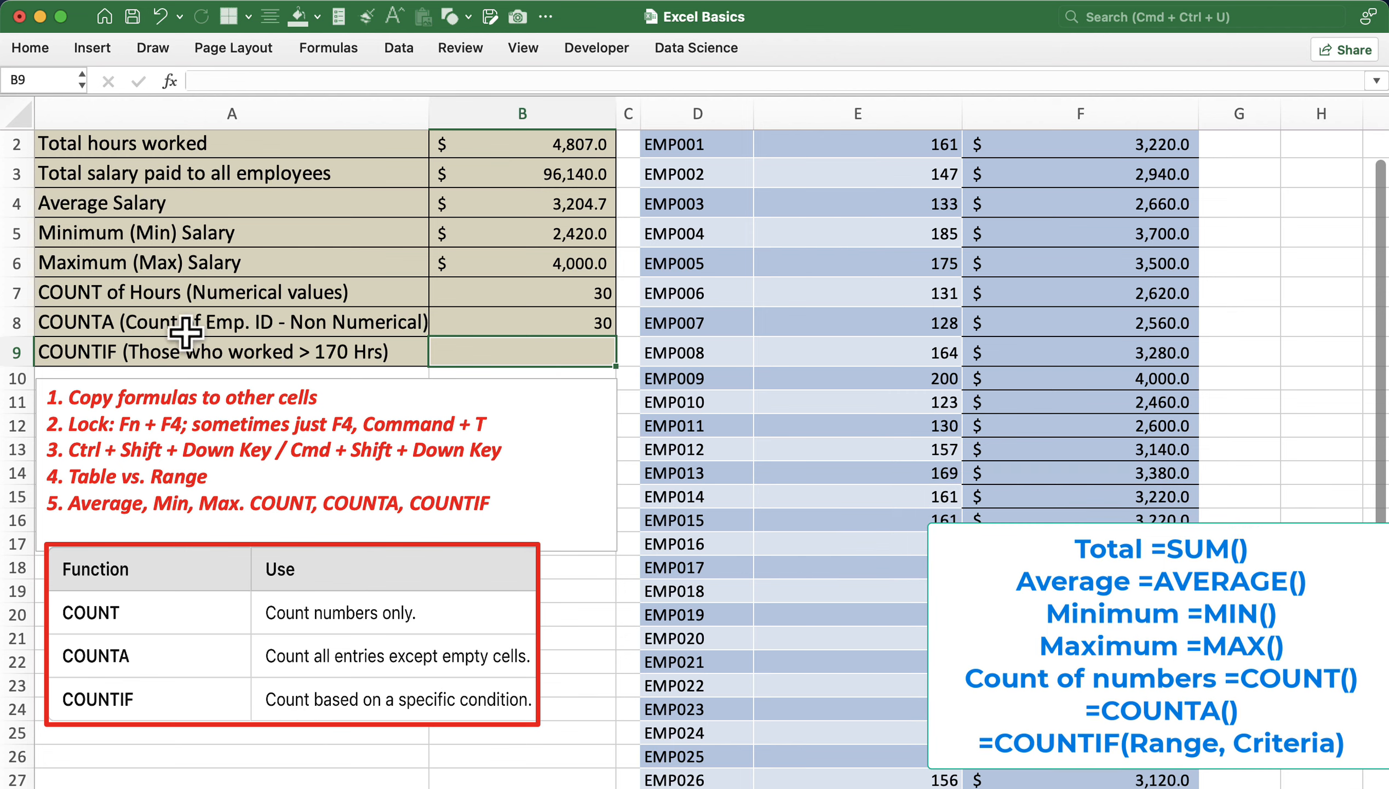
click(17, 351)
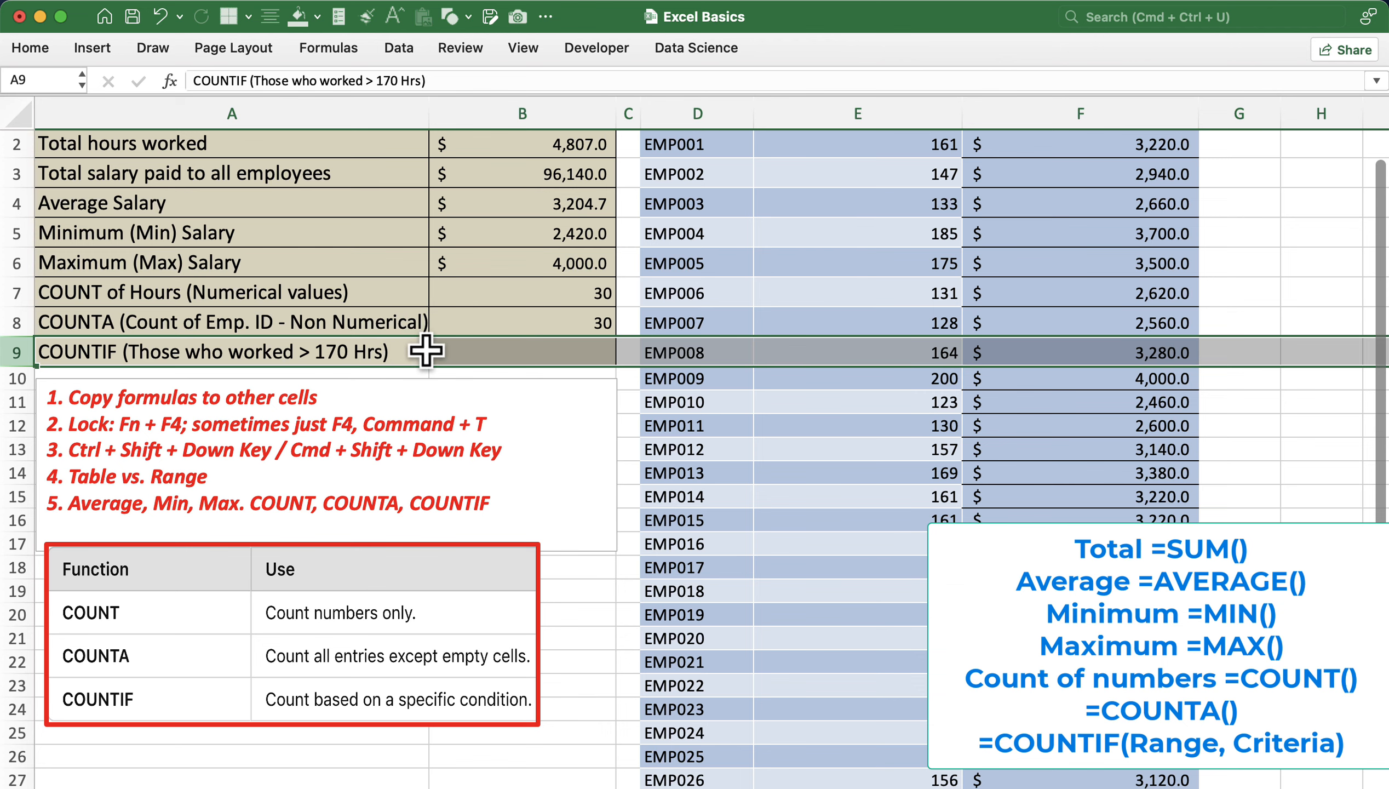
click(843, 351)
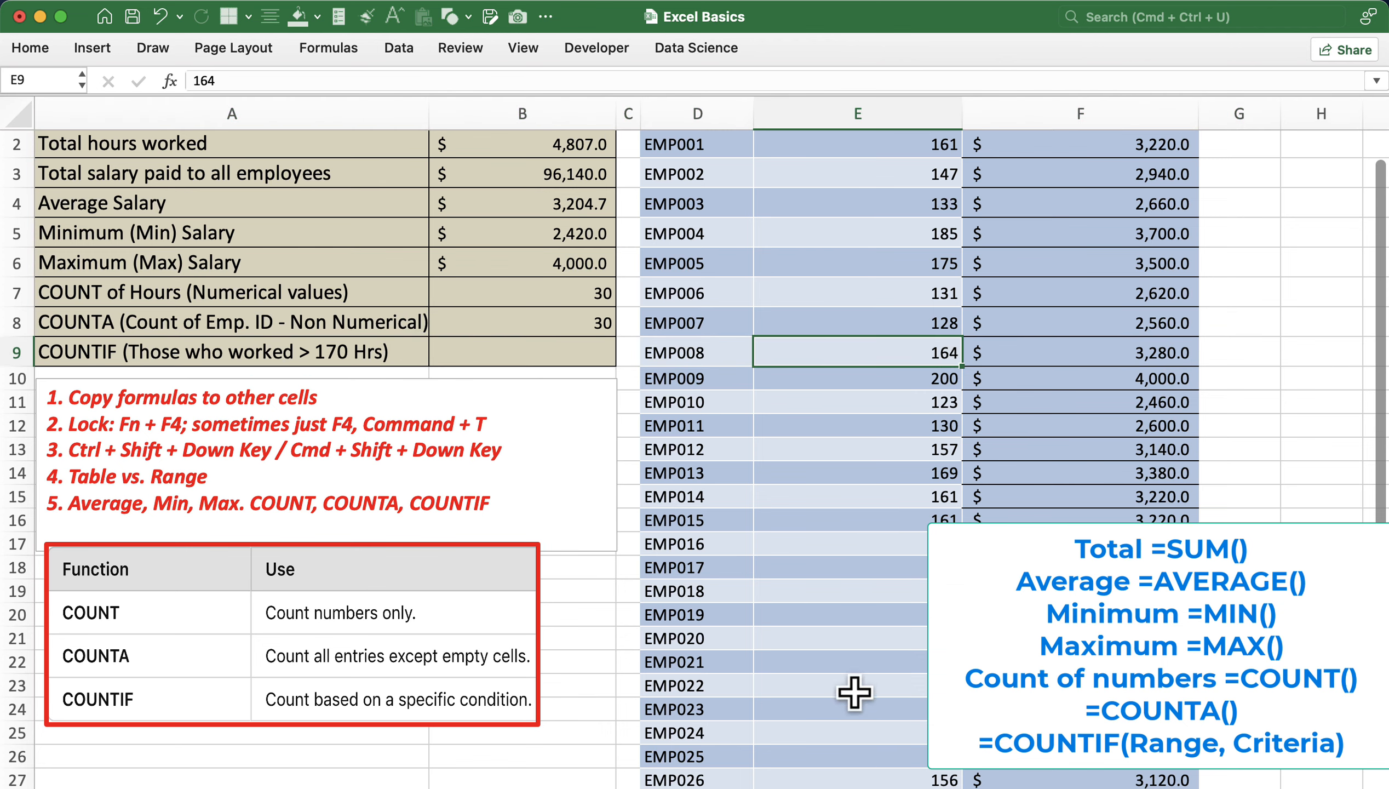
drag(873, 712, 871, 752)
click(910, 380)
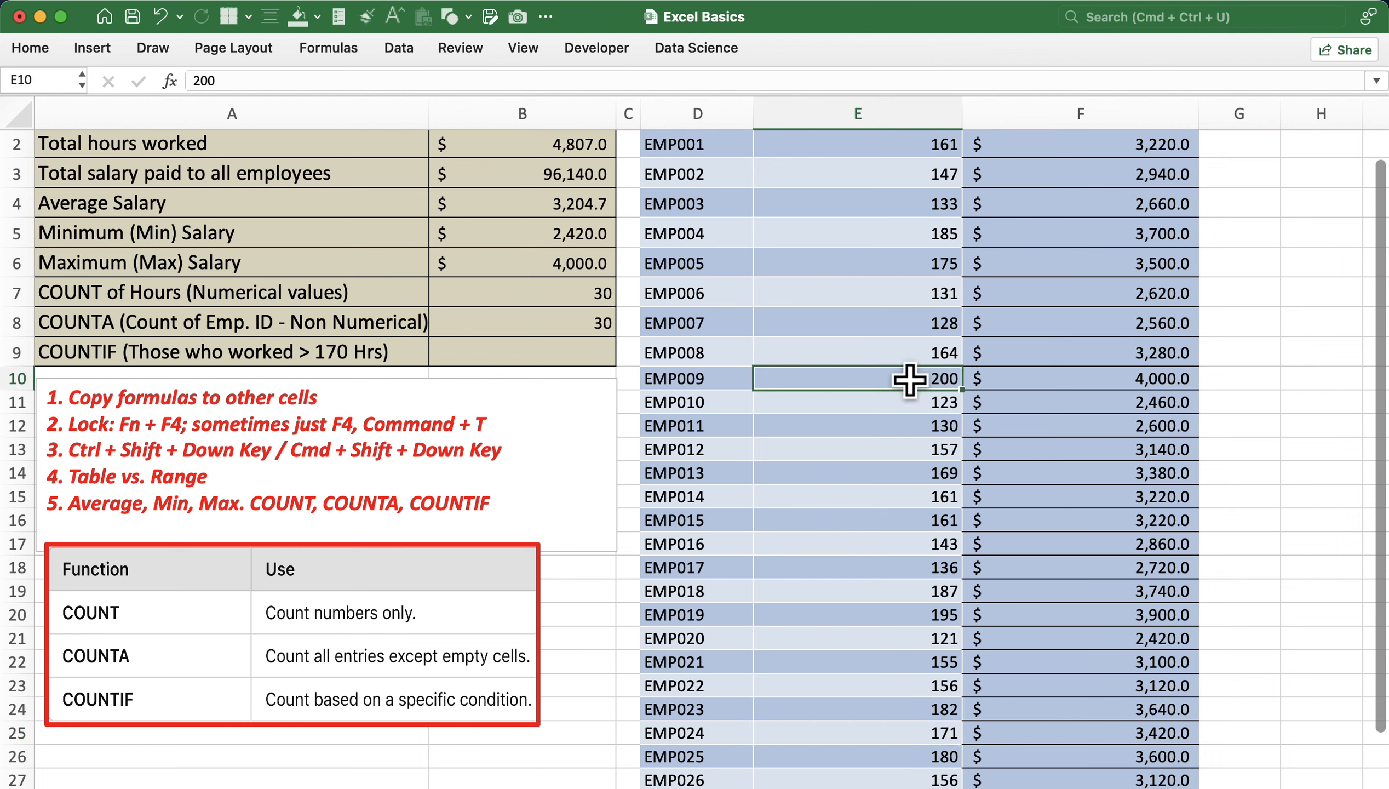
- Count the employees who worked more than 170 hours in cell B9 with =COUNTIF(E2:E31, ">170")
click(552, 351)
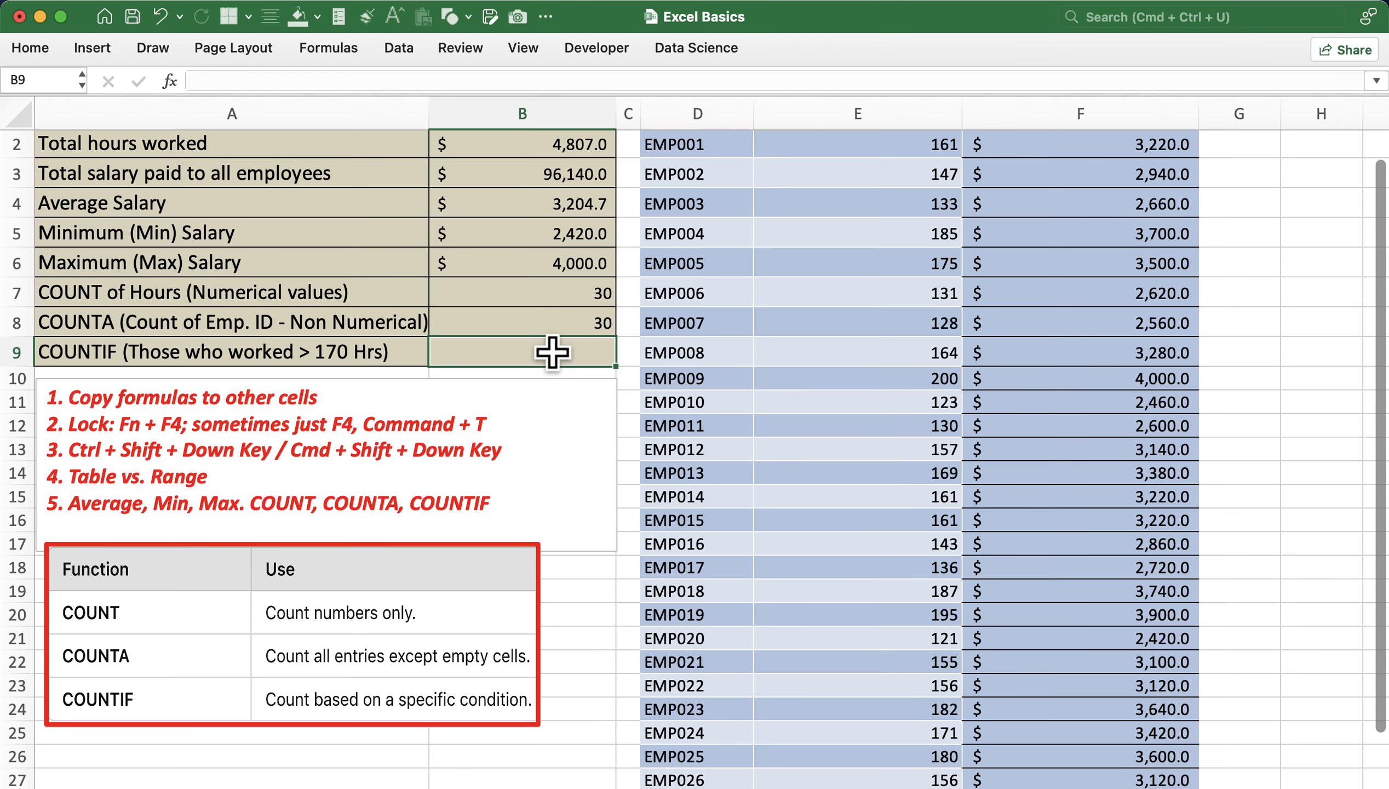
text(=COUNTIF()
scroll(862, 166, up, 1)
click(863, 165)
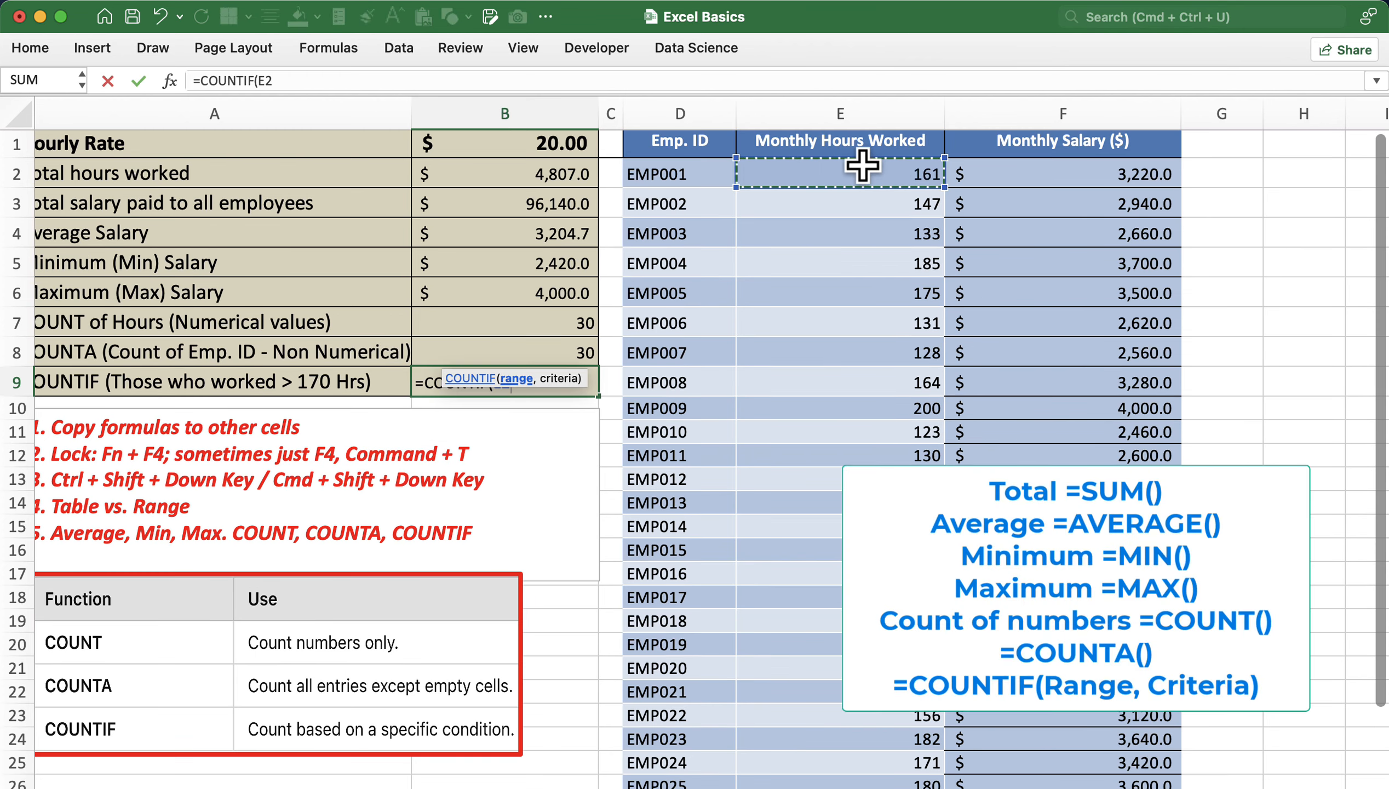
key(super+shift+Down)
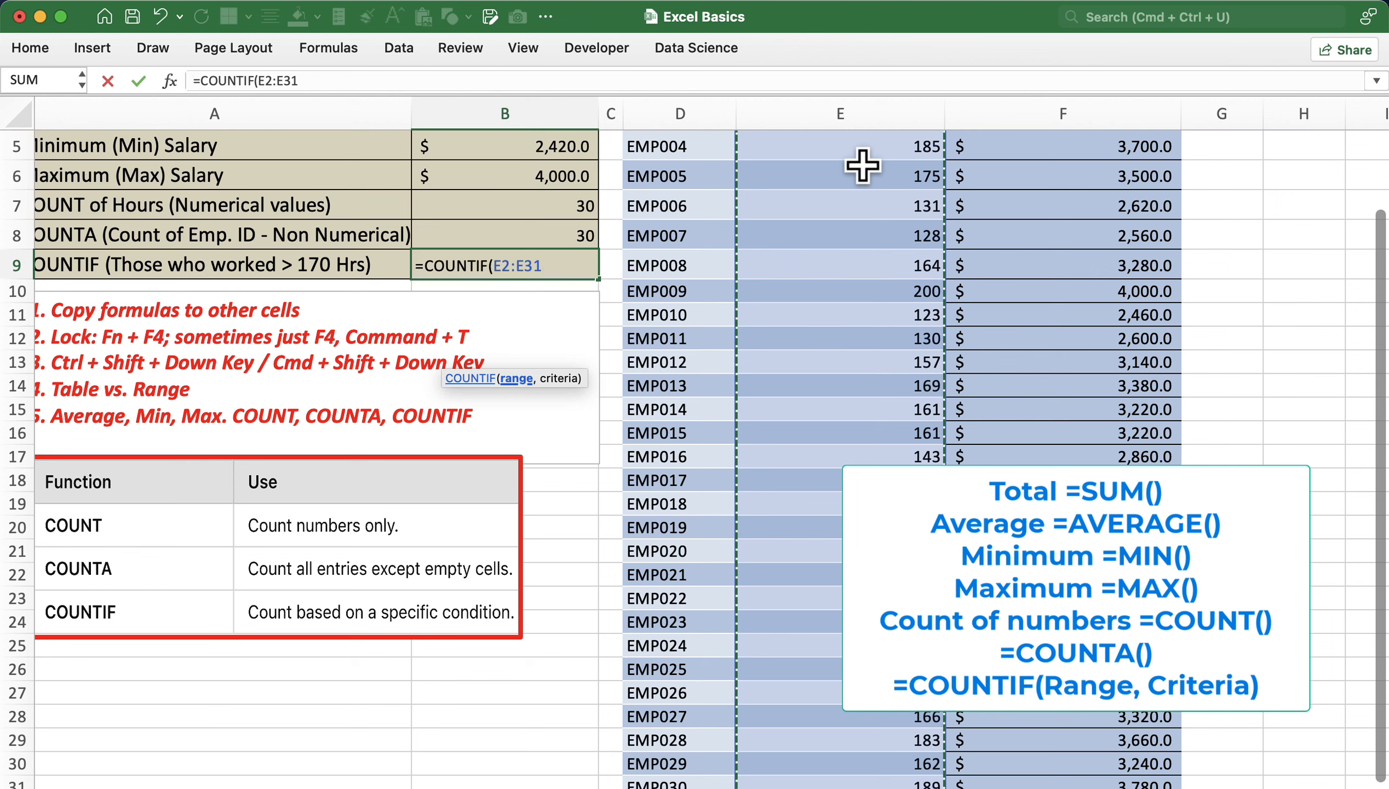
text(,)
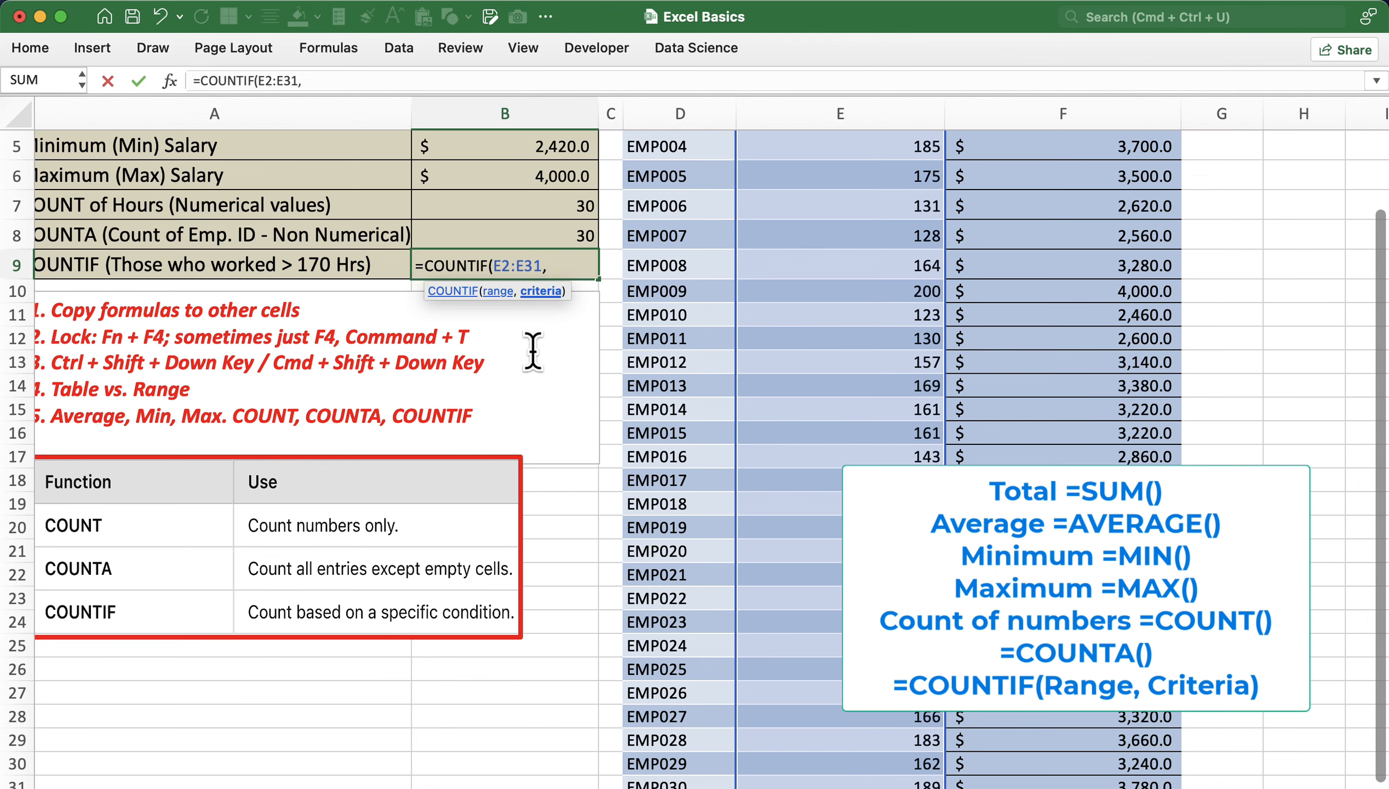
text(">170"))
key(Return)
click(506, 265)
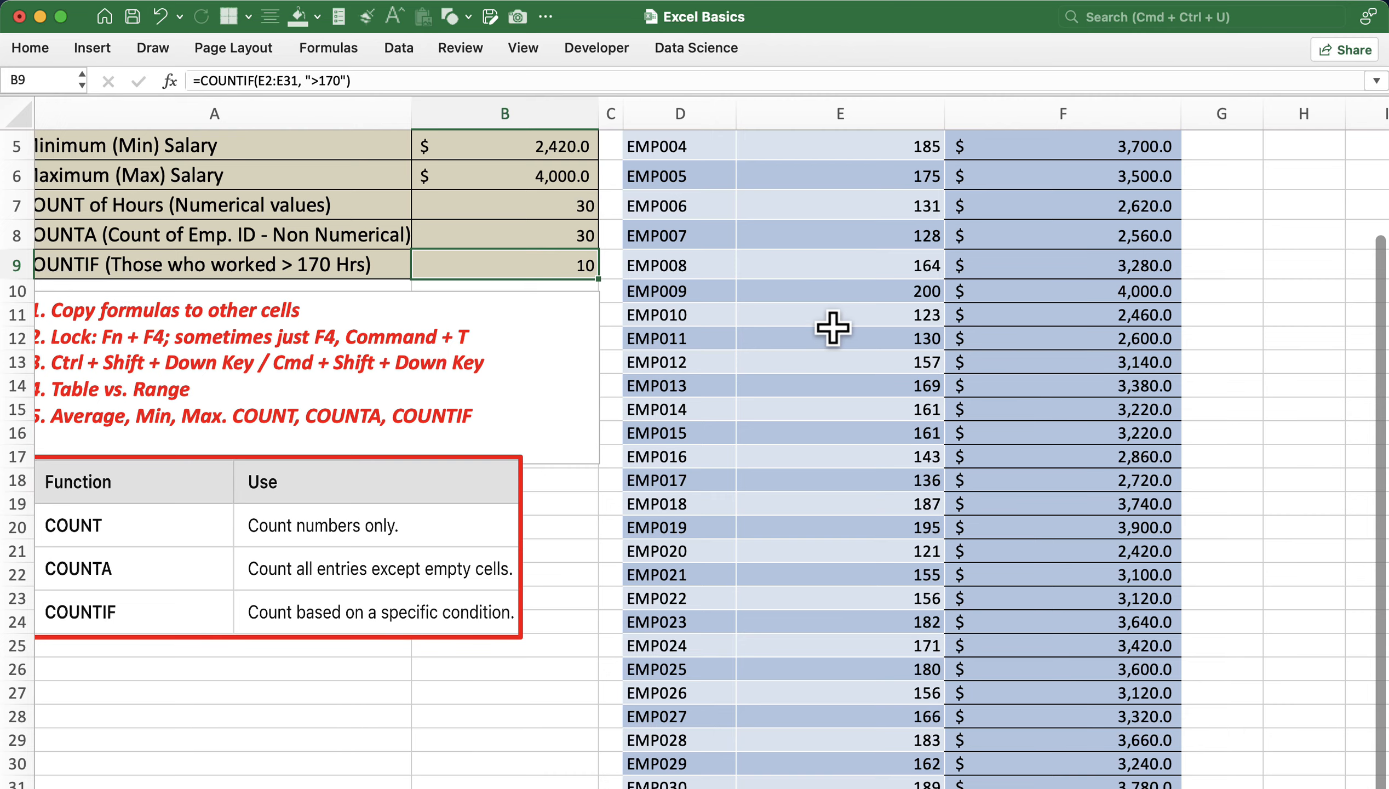
- Convert the employee data in D1:F31 into a table with headers
scroll(834, 328, up, 3)
drag(222, 475, 42, 479)
scroll(708, 401, up, 1)
drag(697, 146, 1117, 160)
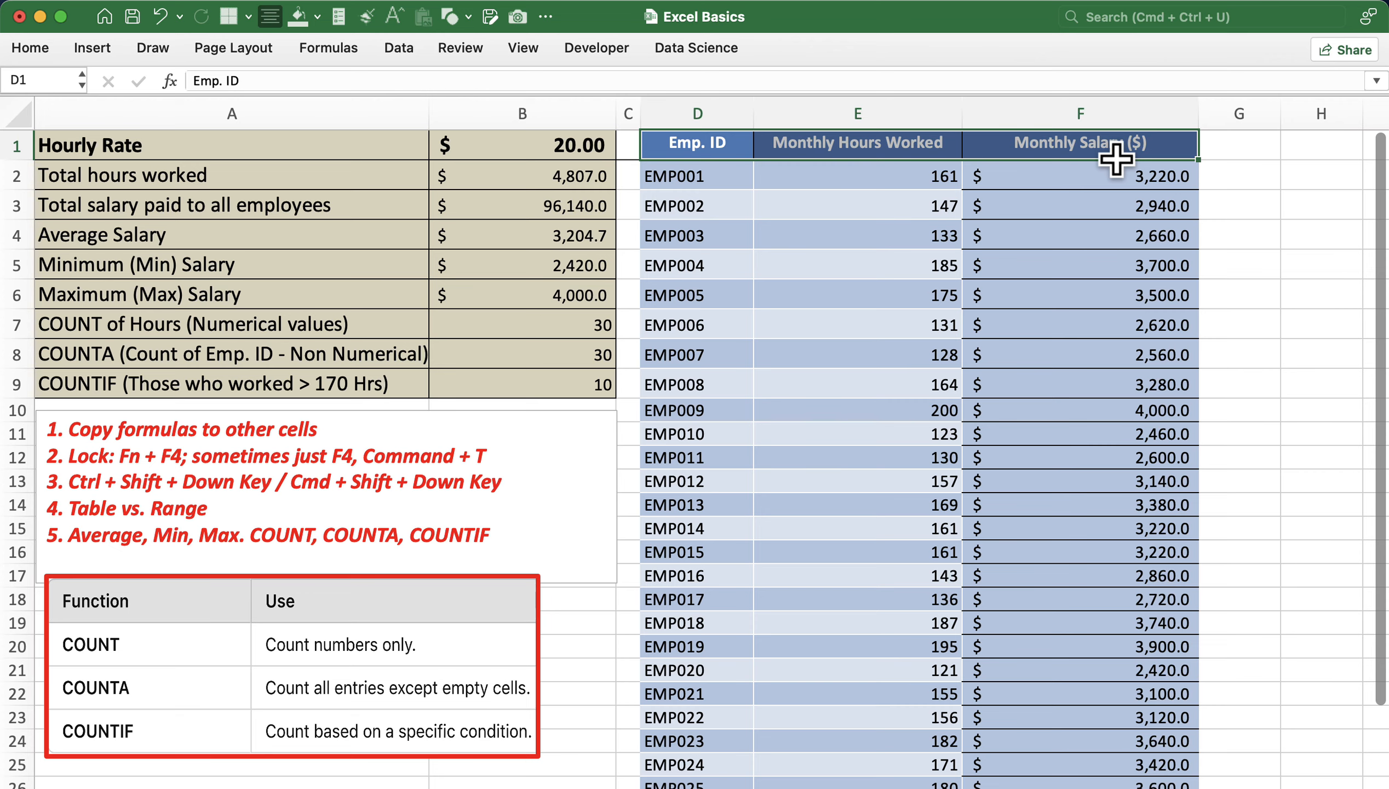
key(cmd+shift+Down)
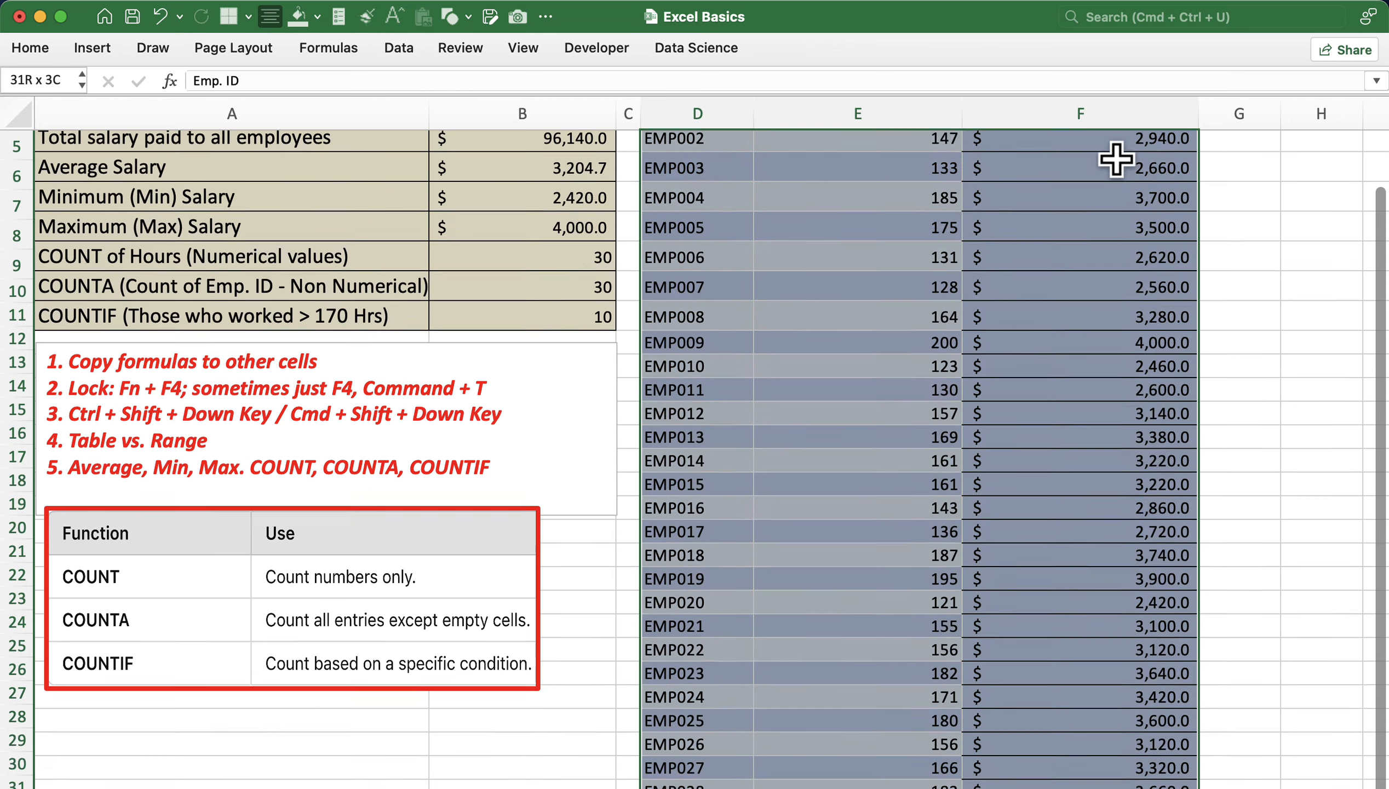
scroll(871, 395, down, 5)
scroll(871, 394, up, 3)
scroll(871, 394, right, 1)
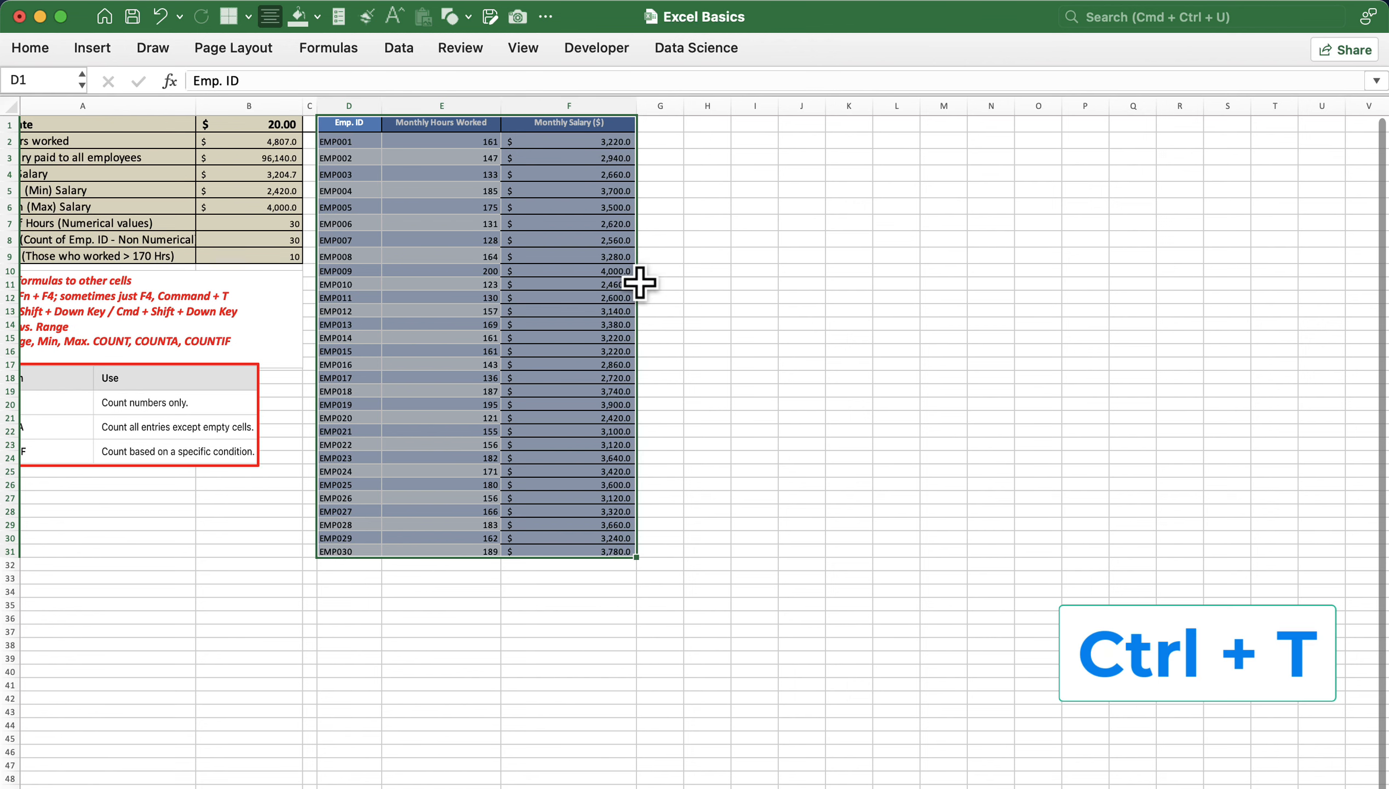
key(ctrl+t)
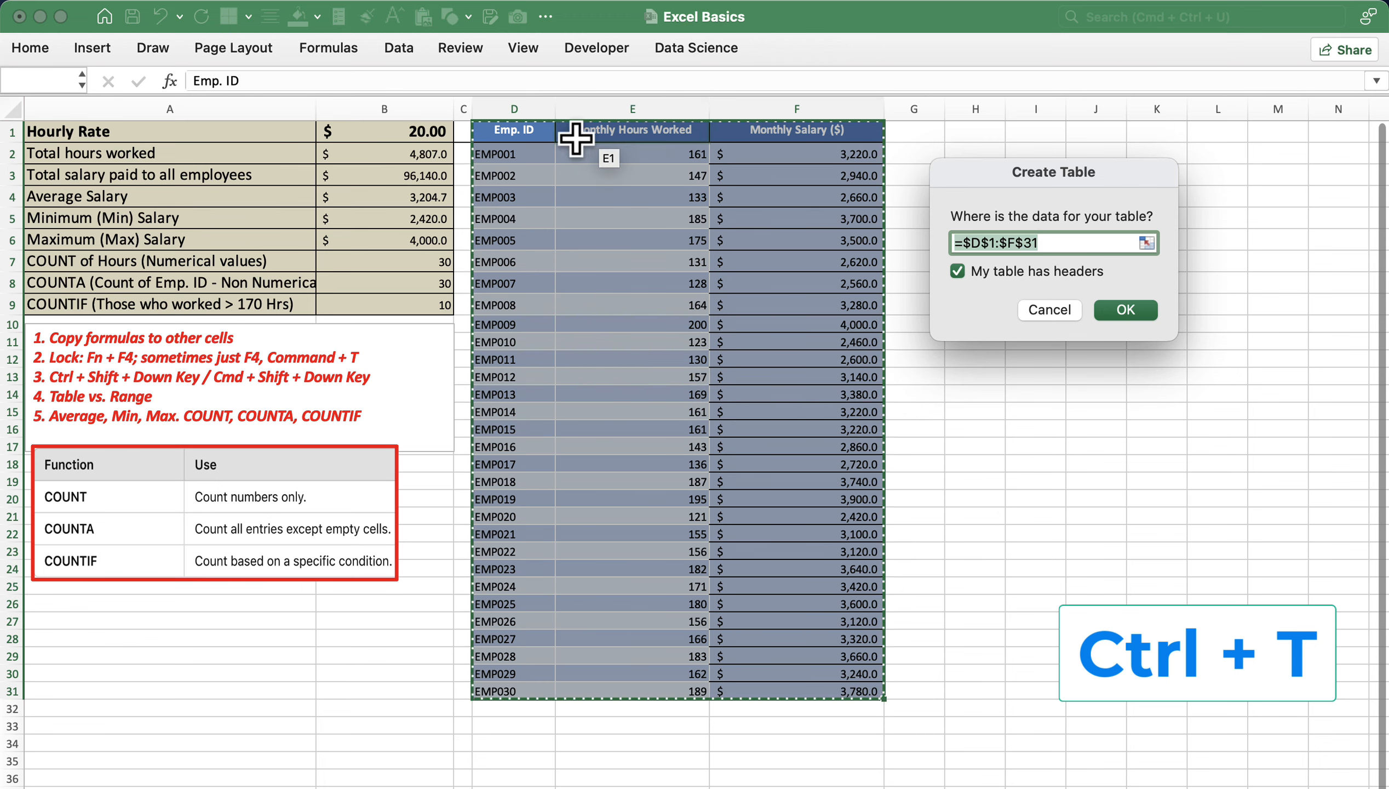
click(1125, 310)
- Sort the employee table by Emp. ID in descending order and return it to ascending order
scroll(701, 325, up, 2)
scroll(701, 324, down, 3)
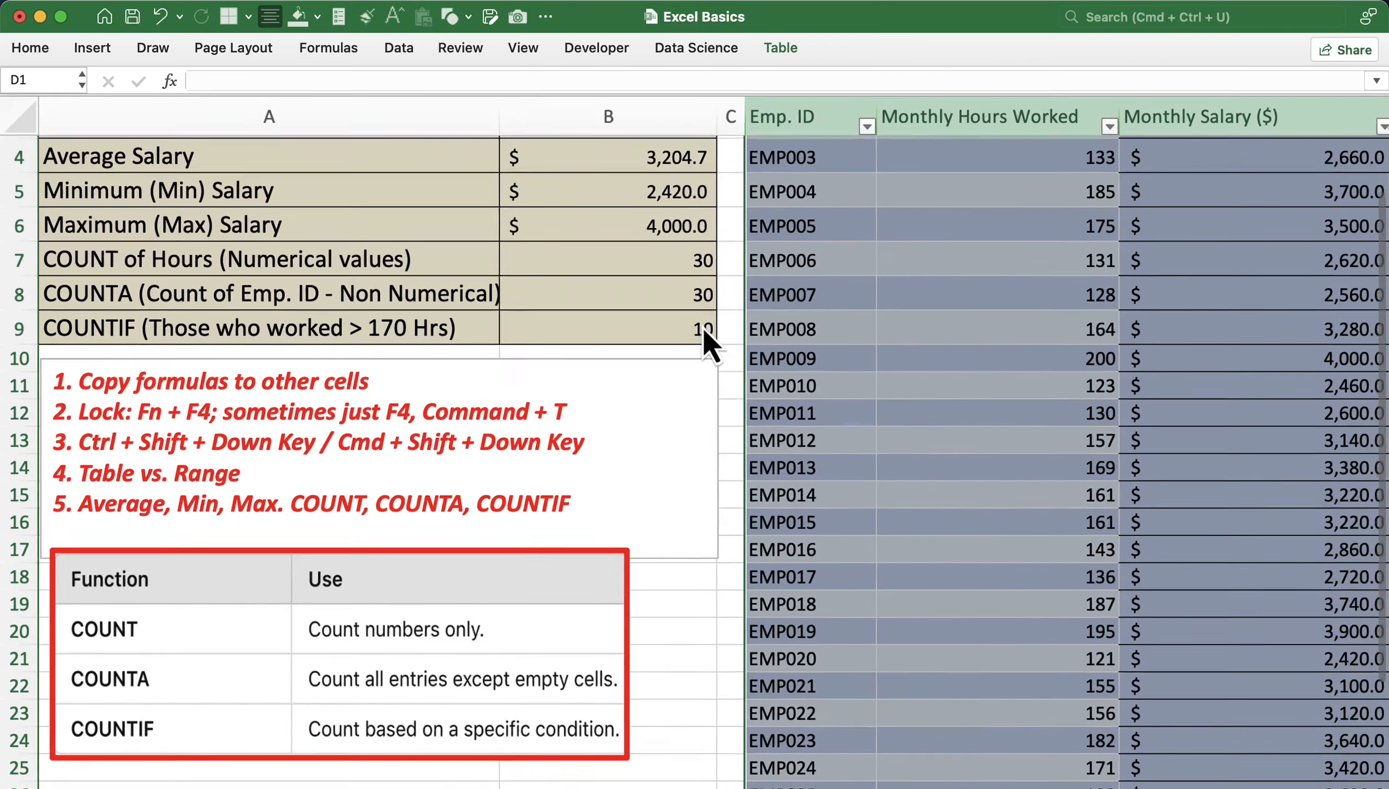
scroll(697, 326, down, 2)
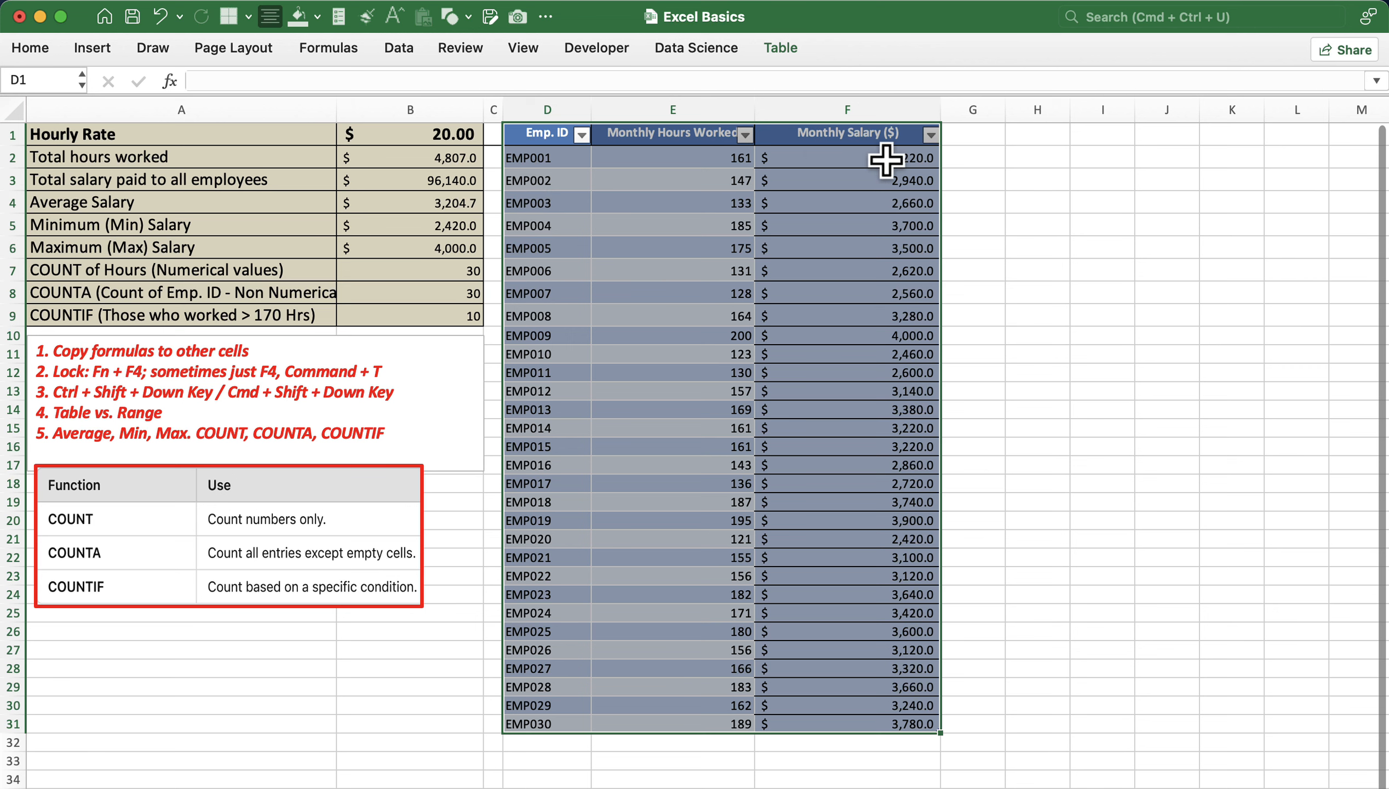
click(582, 135)
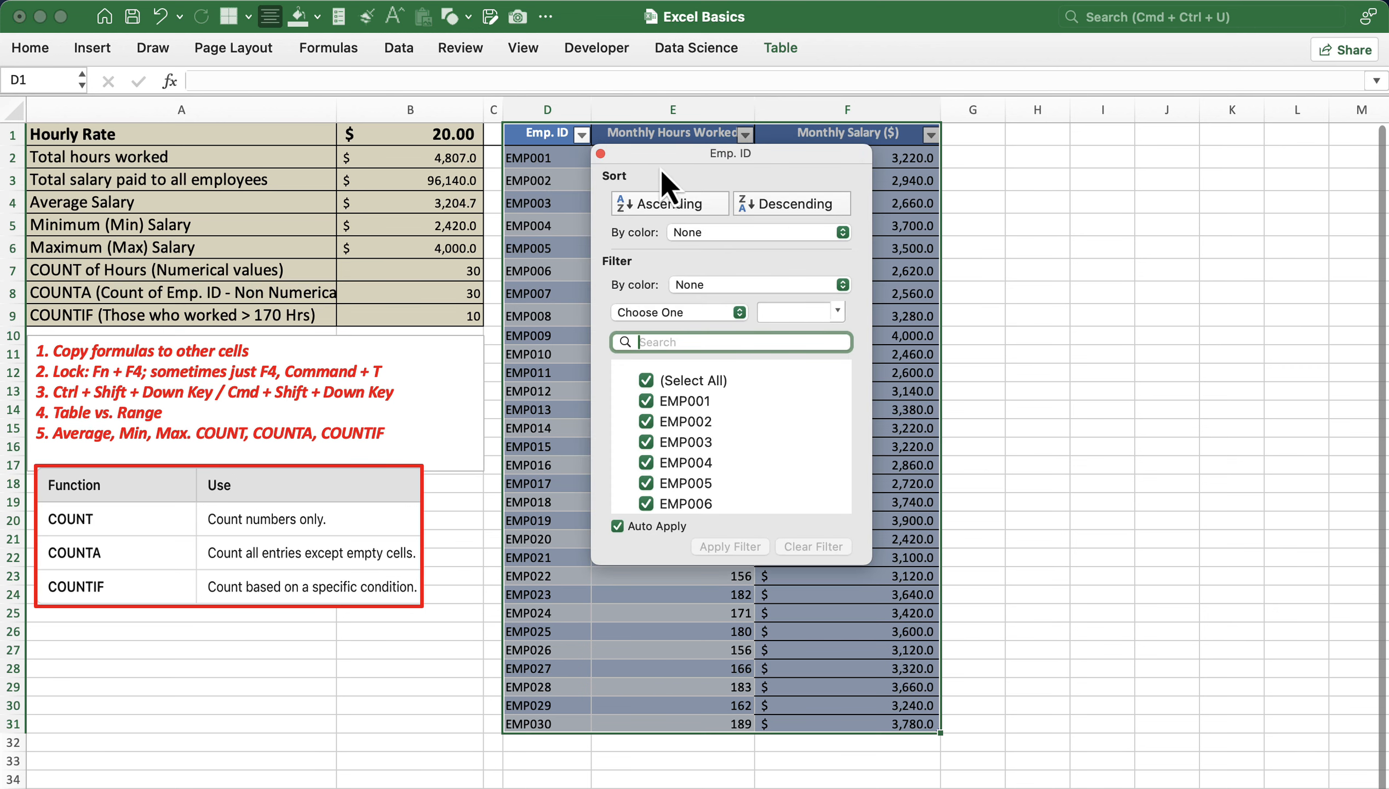
drag(662, 173, 1065, 147)
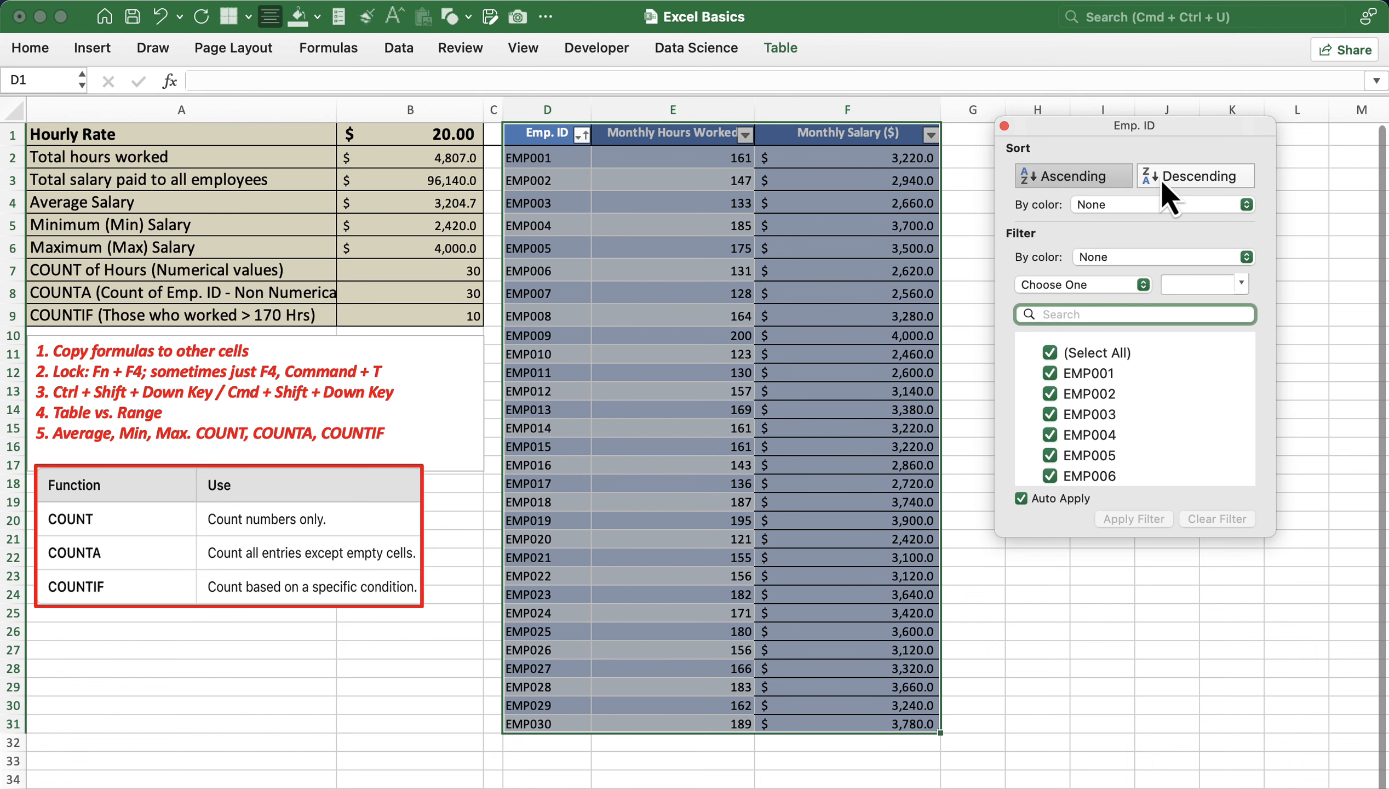
click(1168, 178)
click(1044, 175)
- Filter the Emp. ID column to EMP001, EMP002 and EMP003, and restore all employees
click(1050, 352)
click(1050, 374)
click(1050, 446)
click(1050, 466)
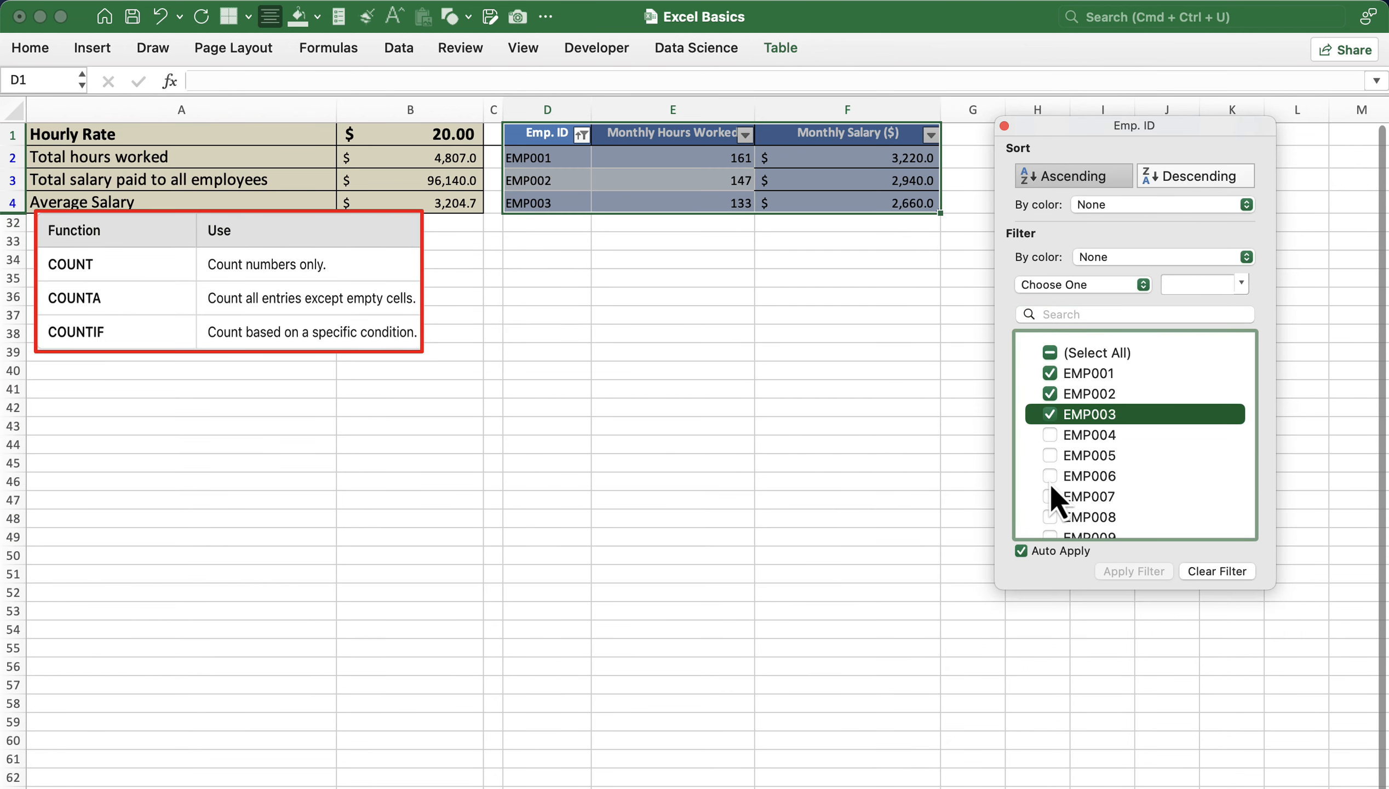
click(1049, 455)
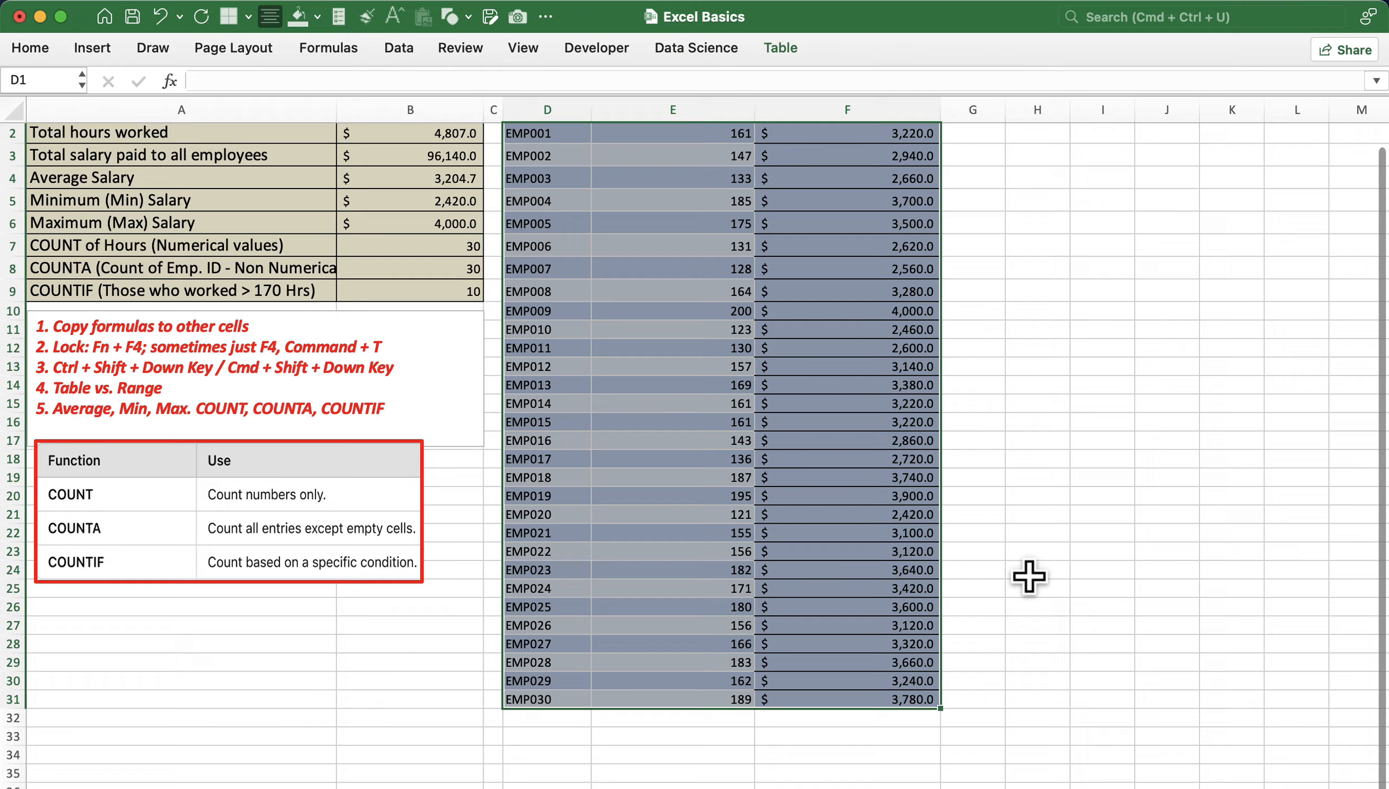
scroll(1027, 574, up, 1)
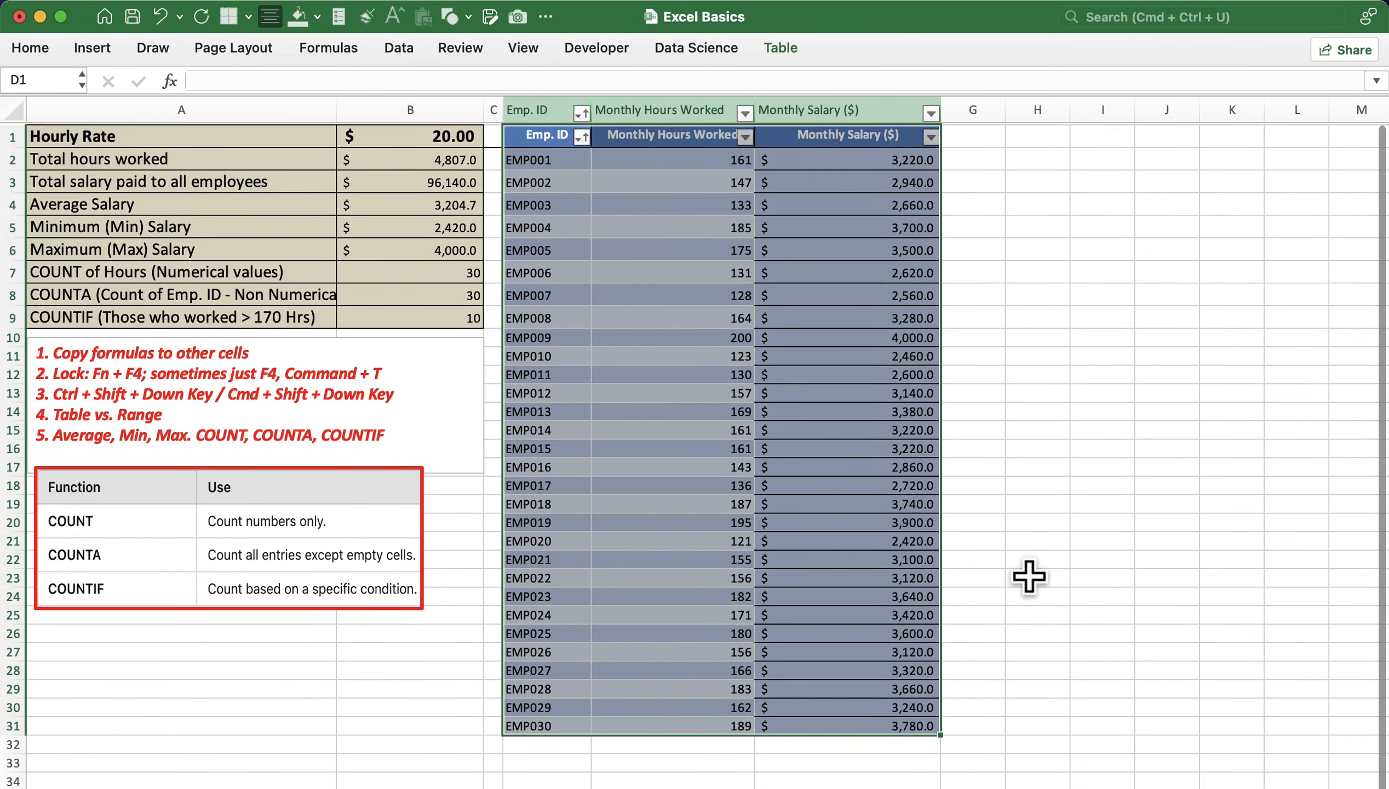
- Add three new rows to the employee table below EMP030, starting from its last salary cell F31
click(848, 720)
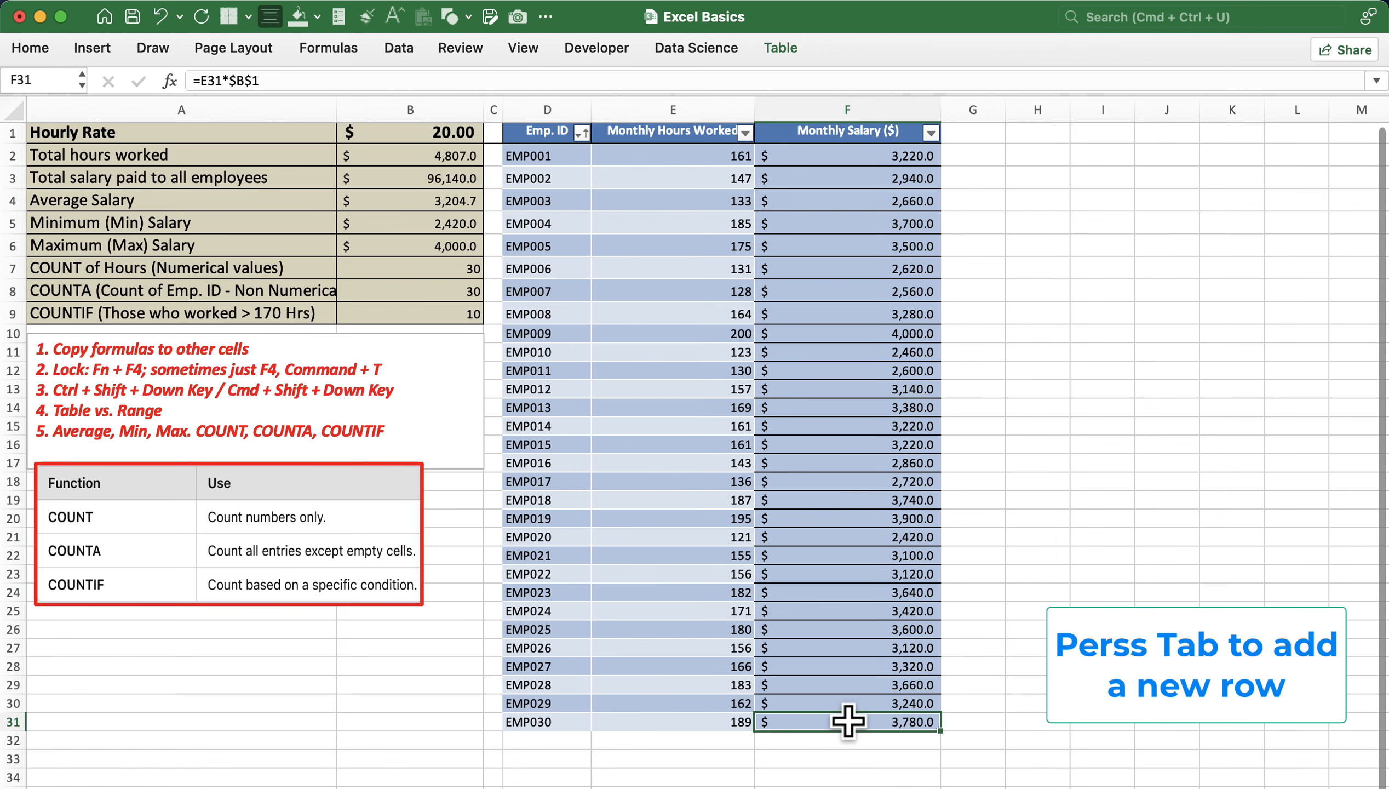
scroll(757, 556, down, 3)
scroll(759, 563, up, 5)
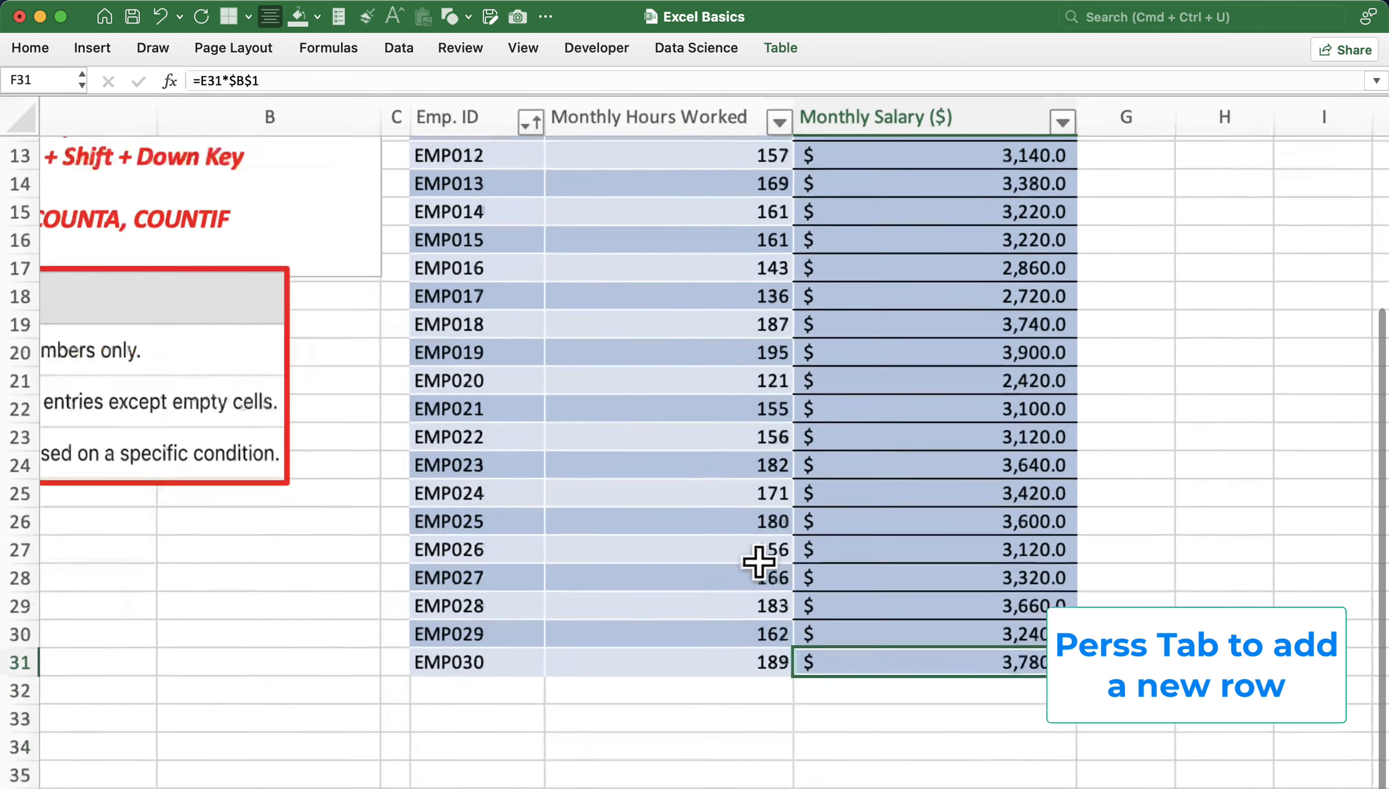
key(Tab)
key(Tab)
key(Tab)
key(Tab)
key(Tab)
key(Tab)
key(Tab)
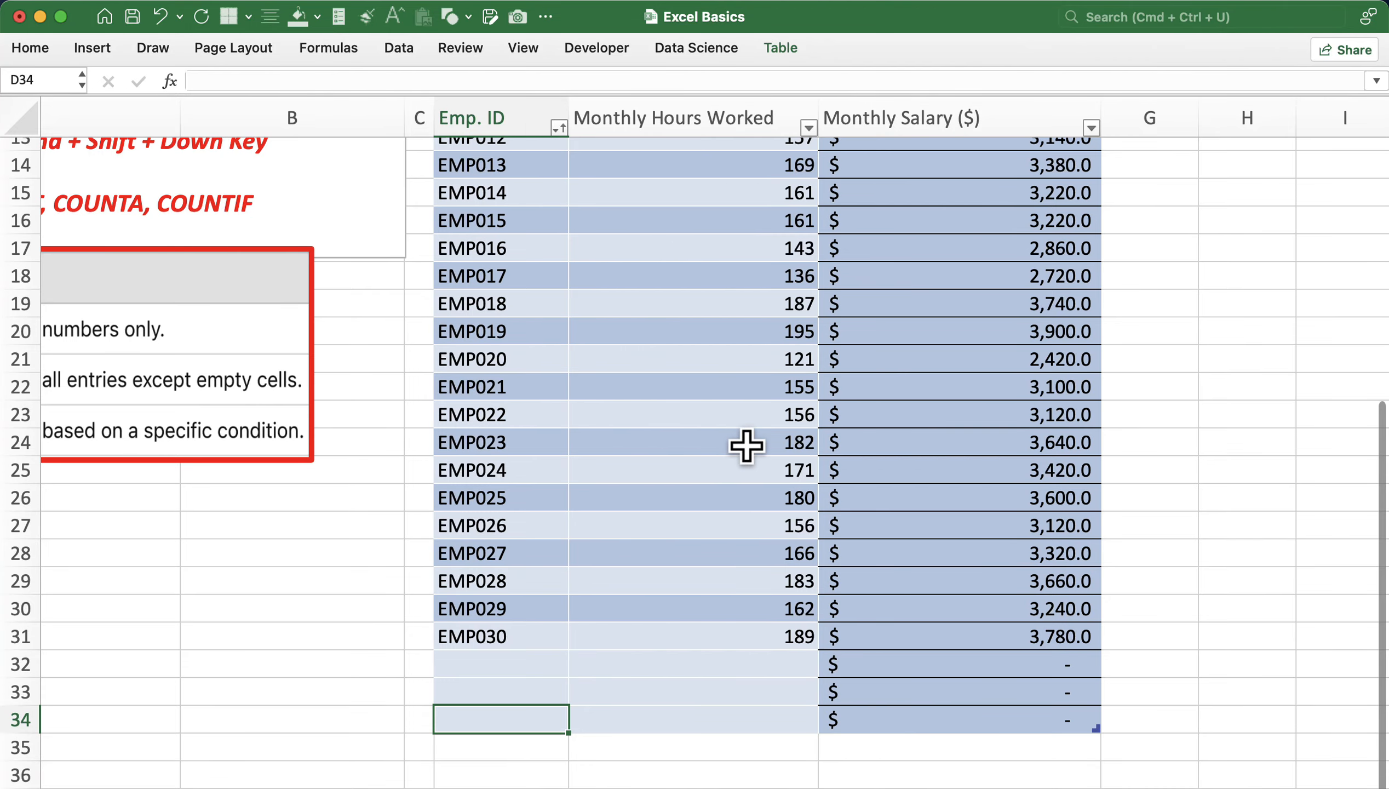
- Select the whole employee table from its header row down and convert it to a normal range
scroll(747, 448, up, 10)
scroll(747, 448, down, 3)
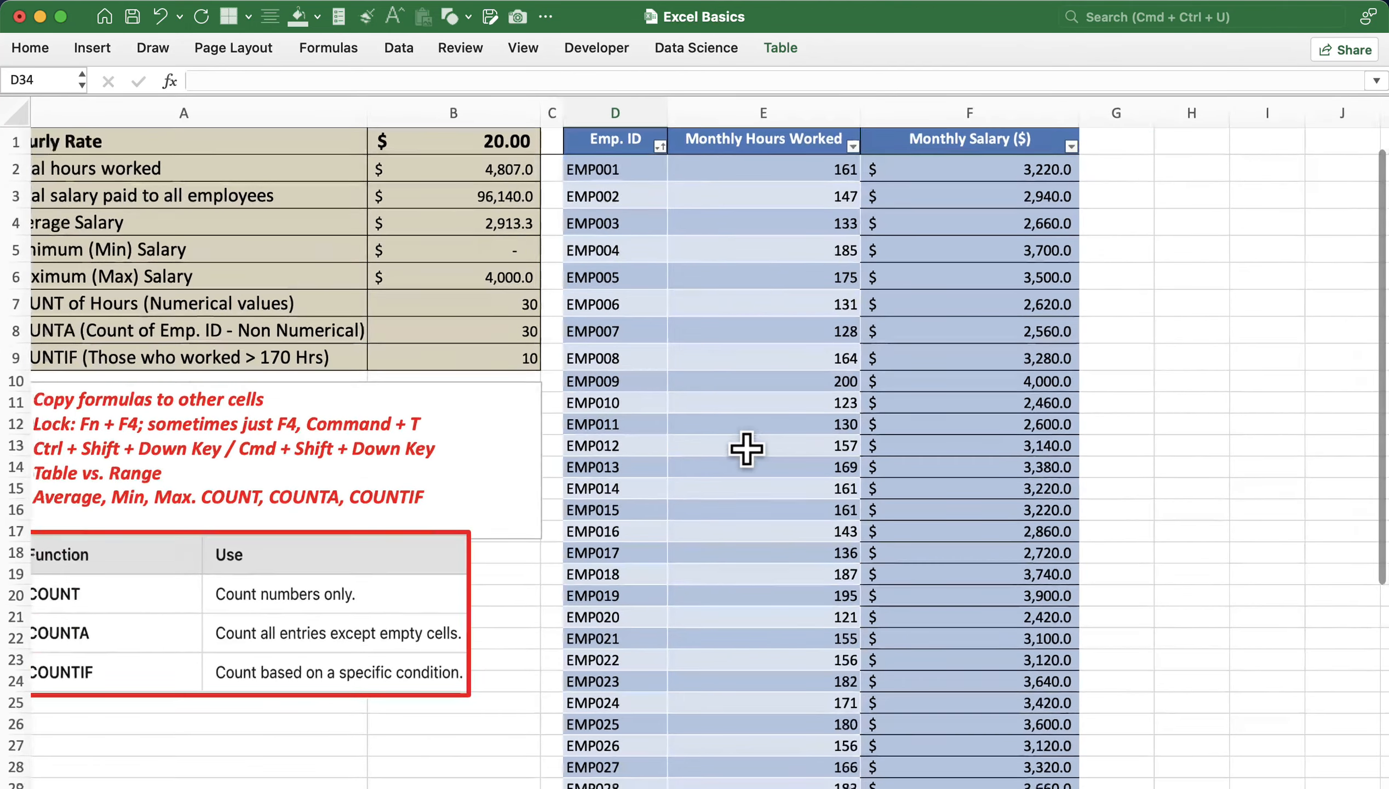
scroll(551, 277, right, 4)
scroll(558, 298, up, 1)
drag(410, 142, 769, 143)
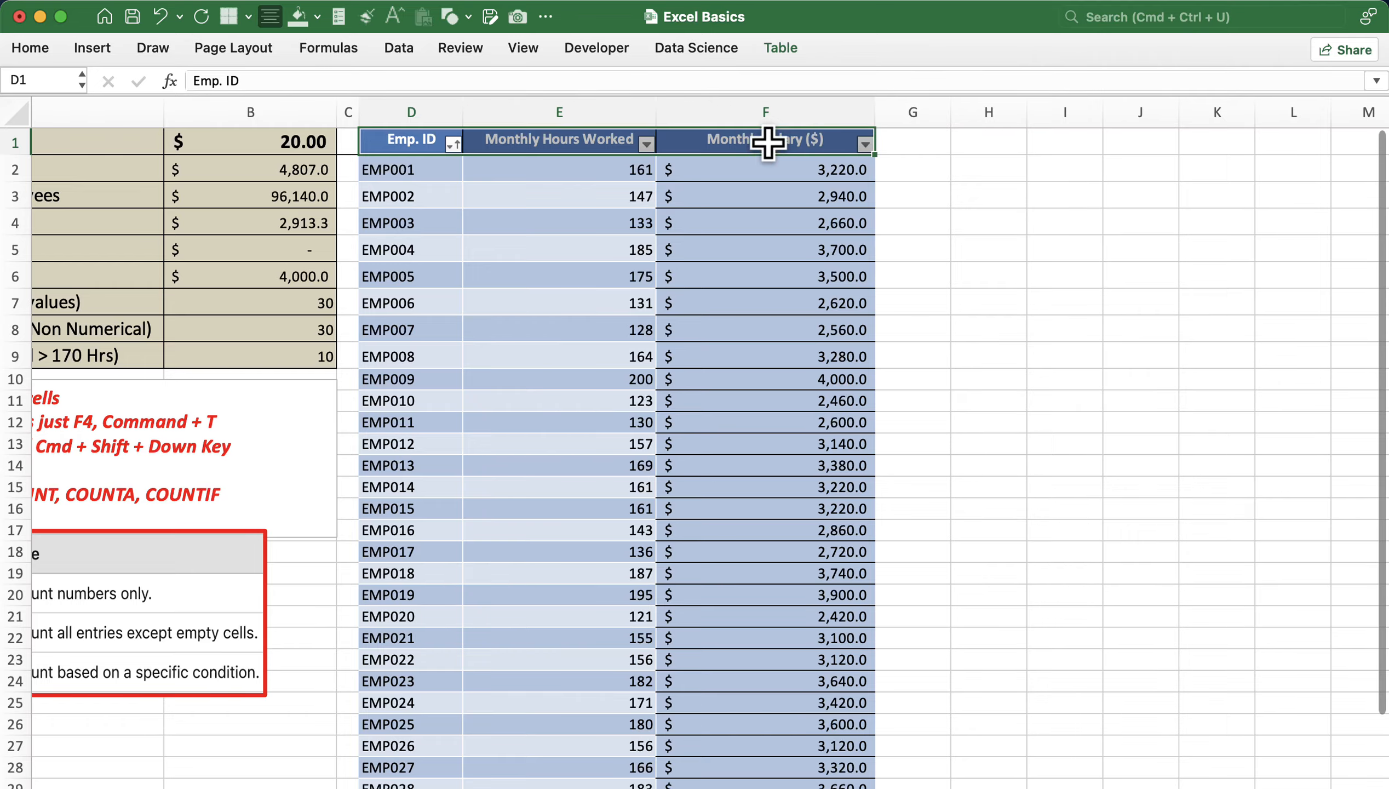
key(super+shift+Down)
key(super+alt+r)
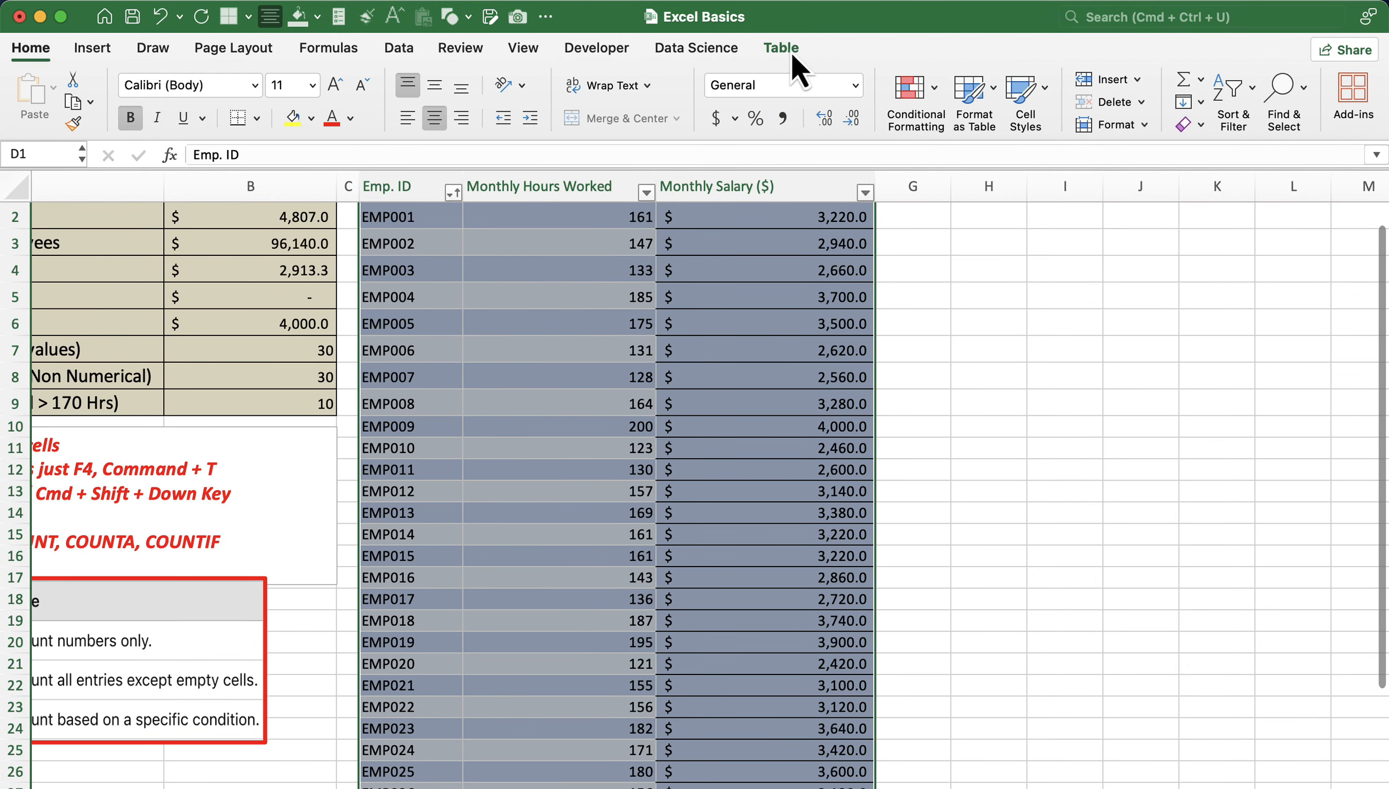
click(790, 50)
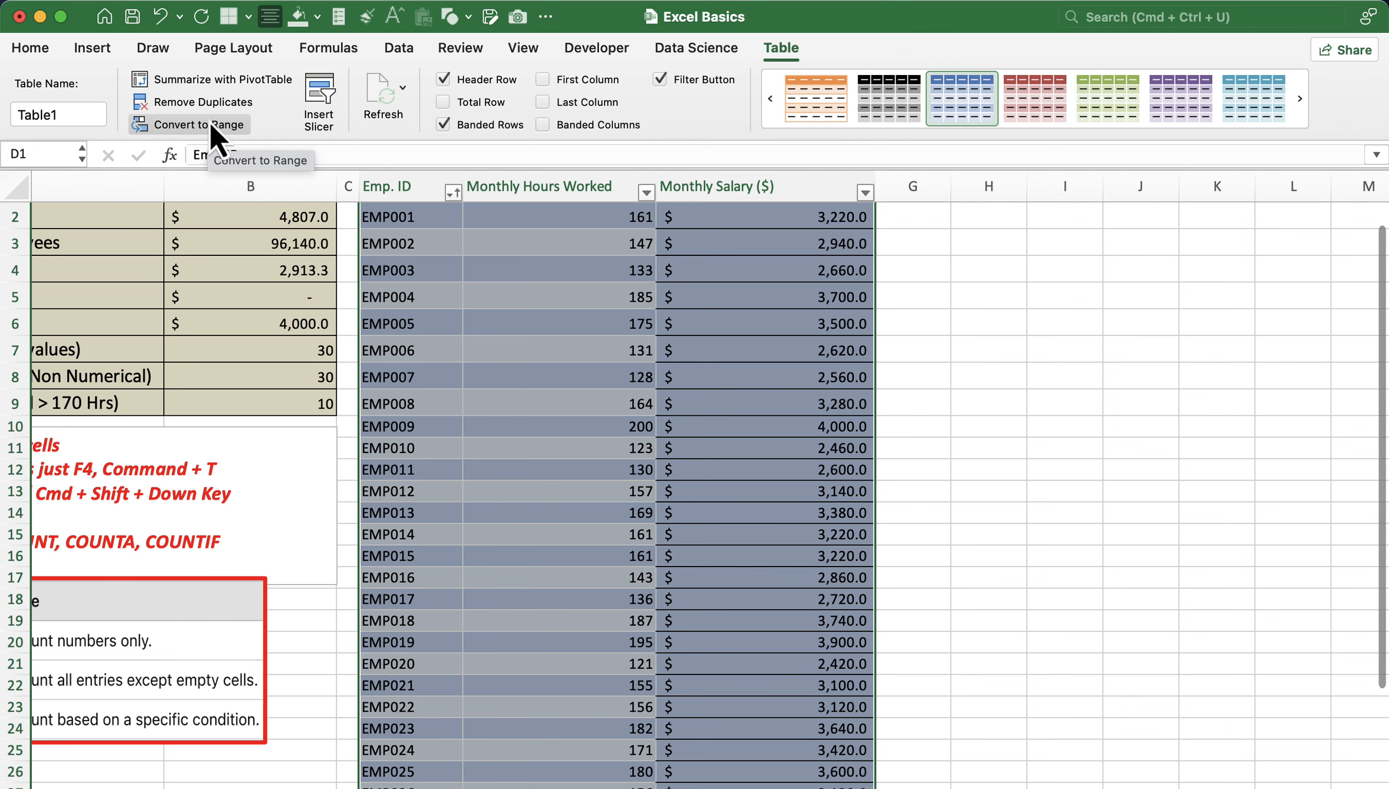
click(210, 129)
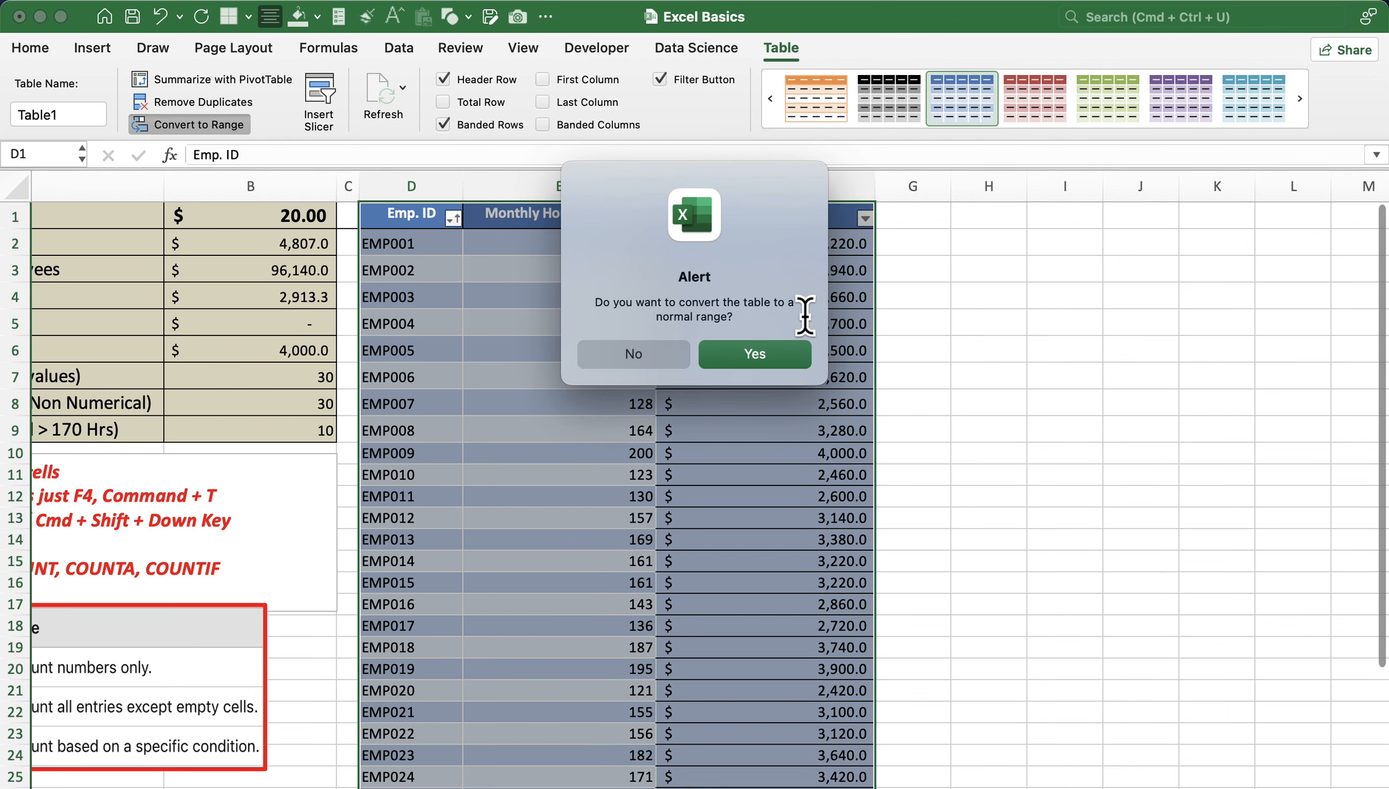
click(759, 356)
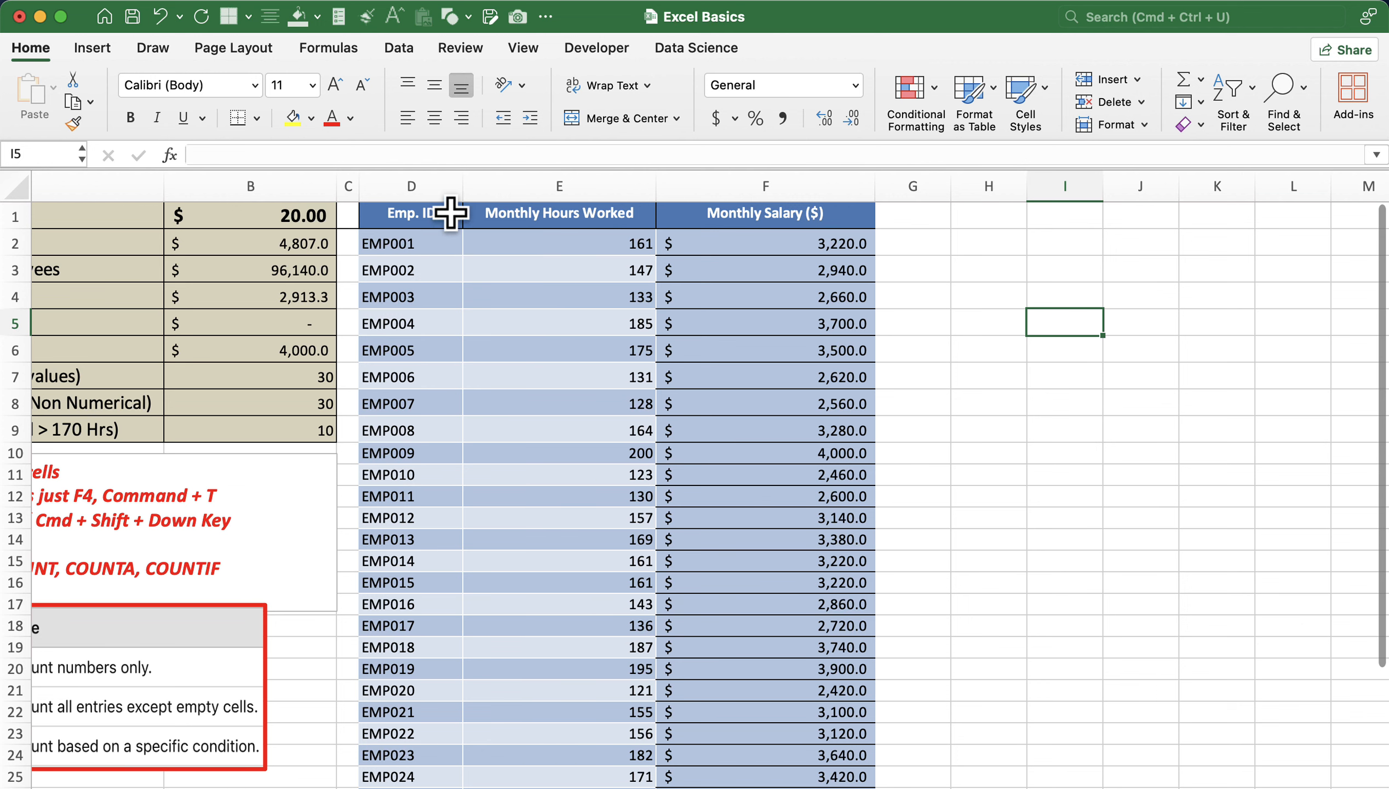
- Select the Monthly Salary cell F34 in the last row added below EMP030
scroll(739, 302, down, 5)
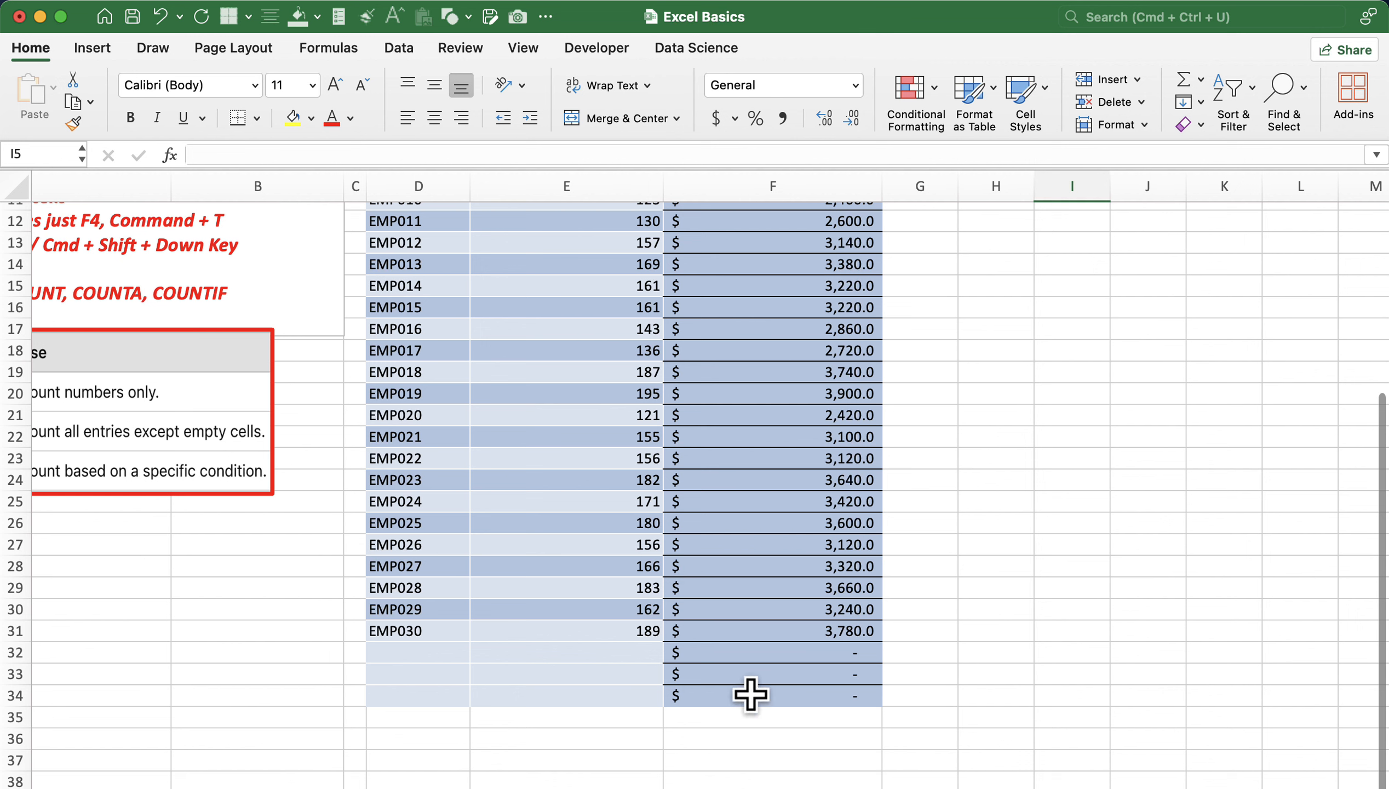
click(838, 698)
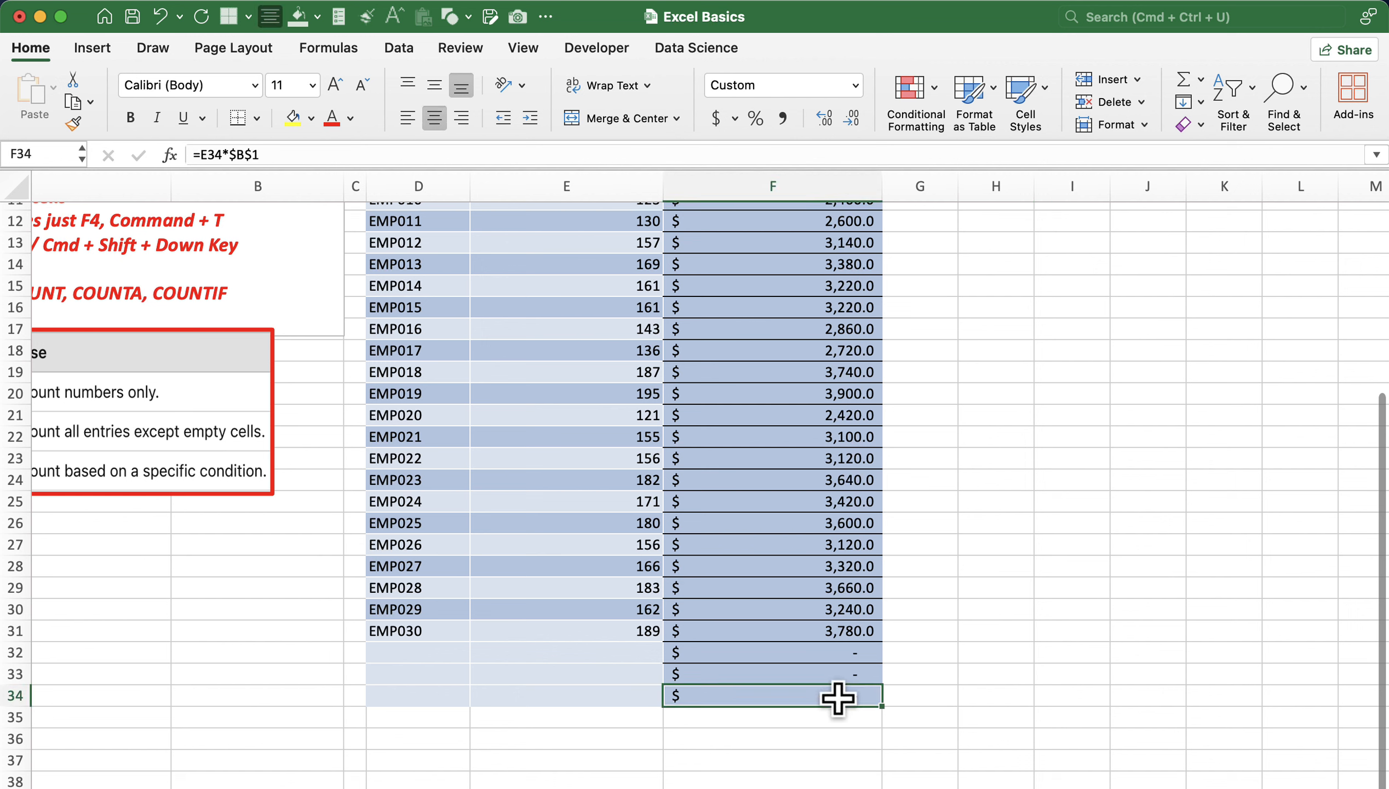